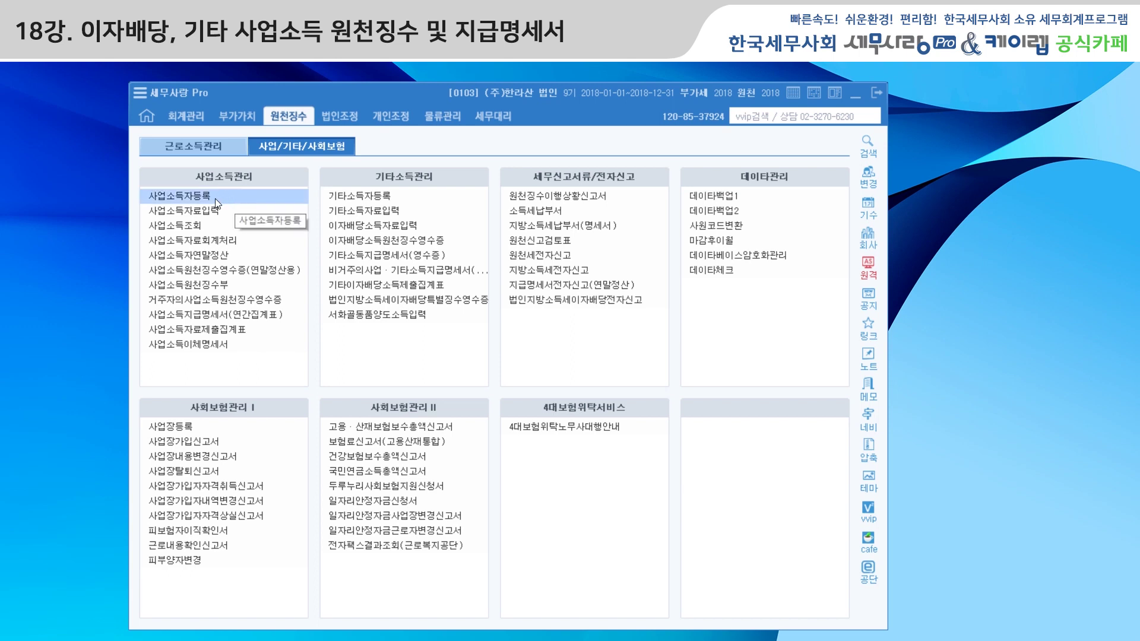
Open business income earner registration (사업소득자등록) and look through the income type (소득구분) code list for the registered earner.
click(194, 197)
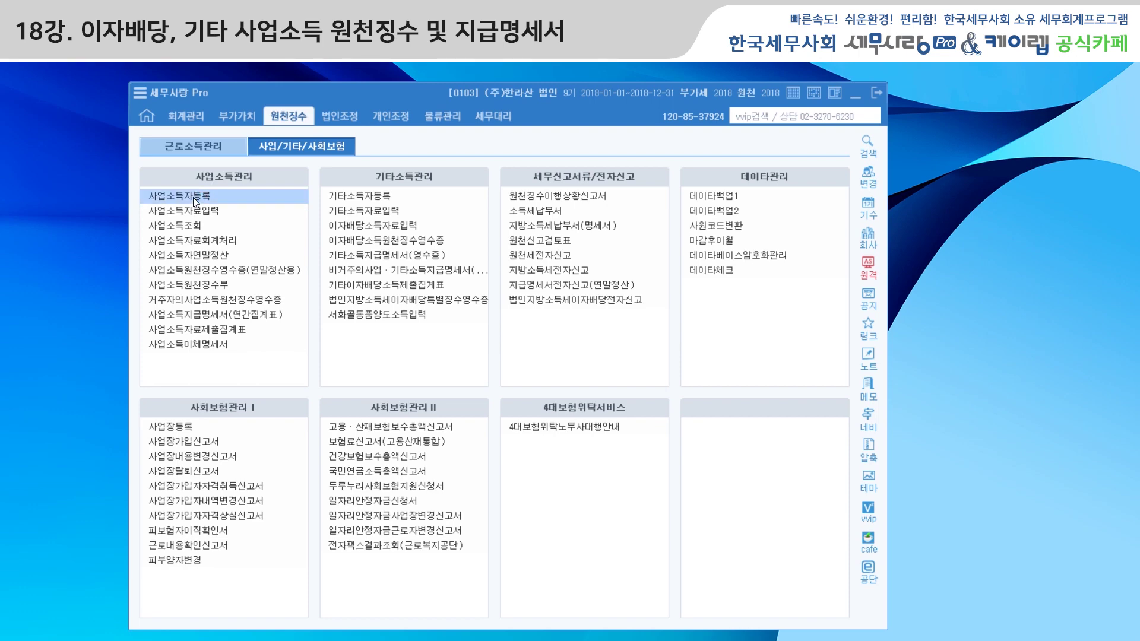
drag(218, 44, 270, 90)
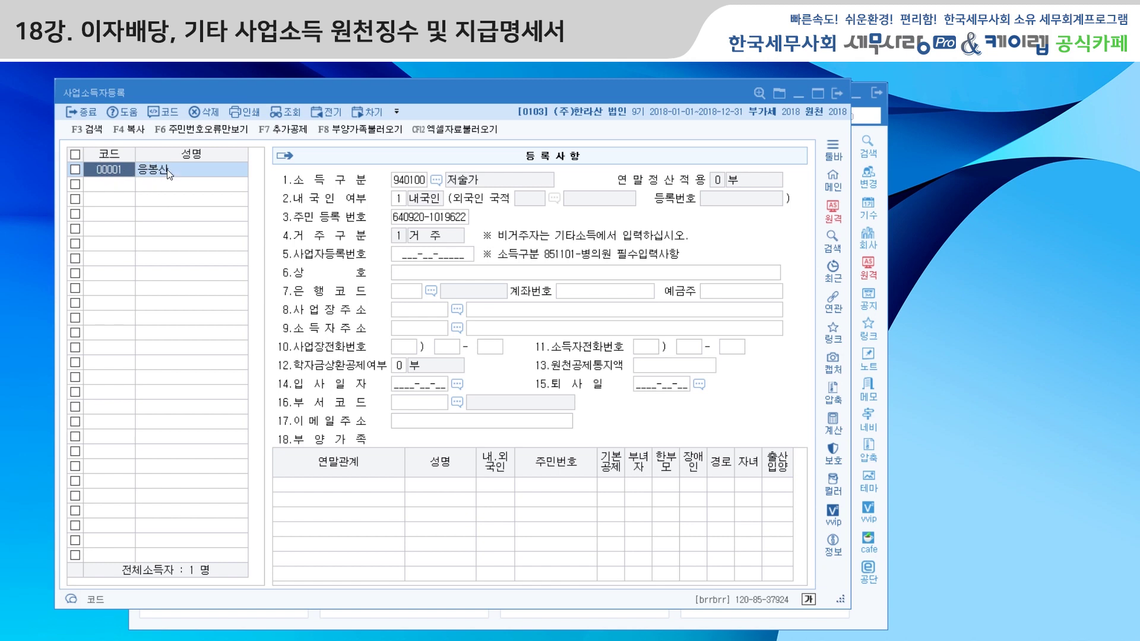
click(410, 185)
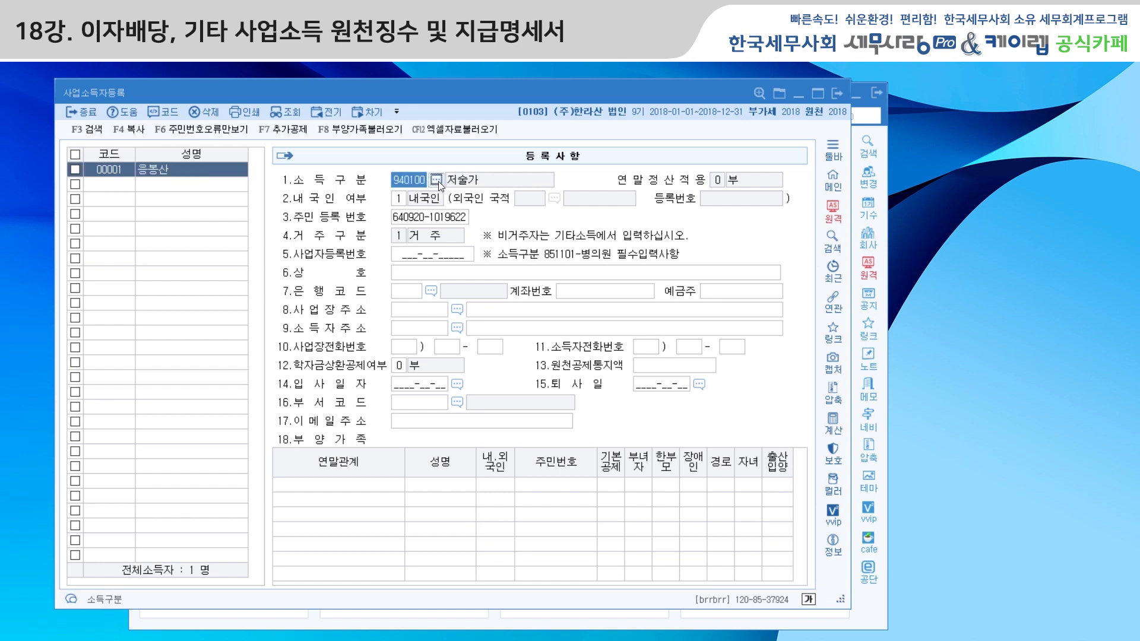
click(438, 180)
drag(425, 195, 425, 187)
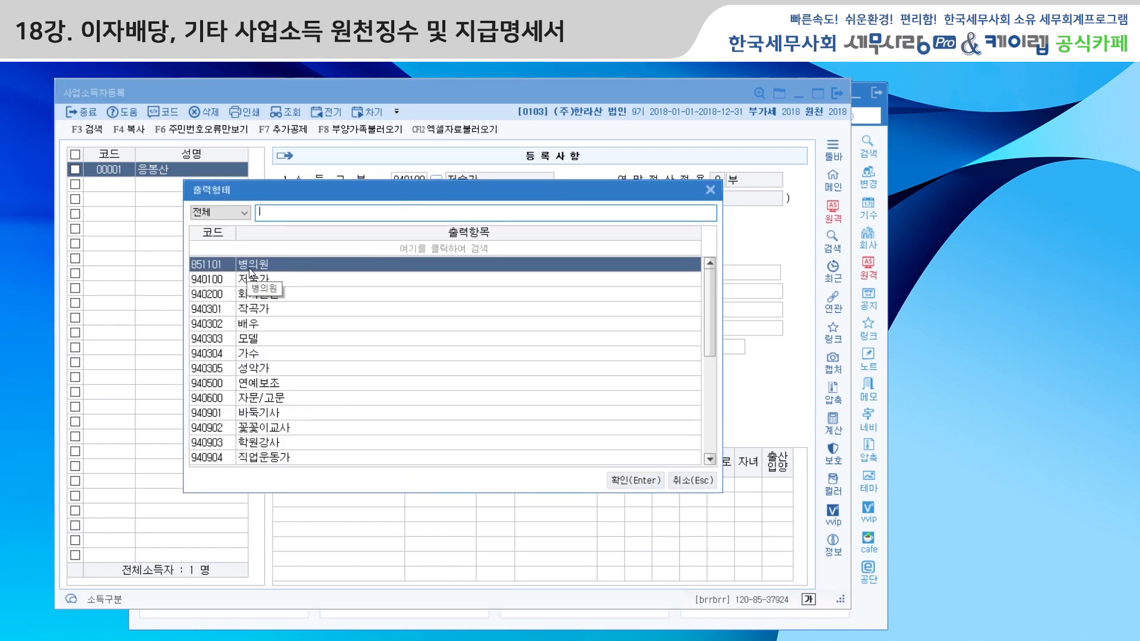
mouse_move(706, 293)
mouse_down()
mouse_move(707, 403)
mouse_move(699, 313)
mouse_up()
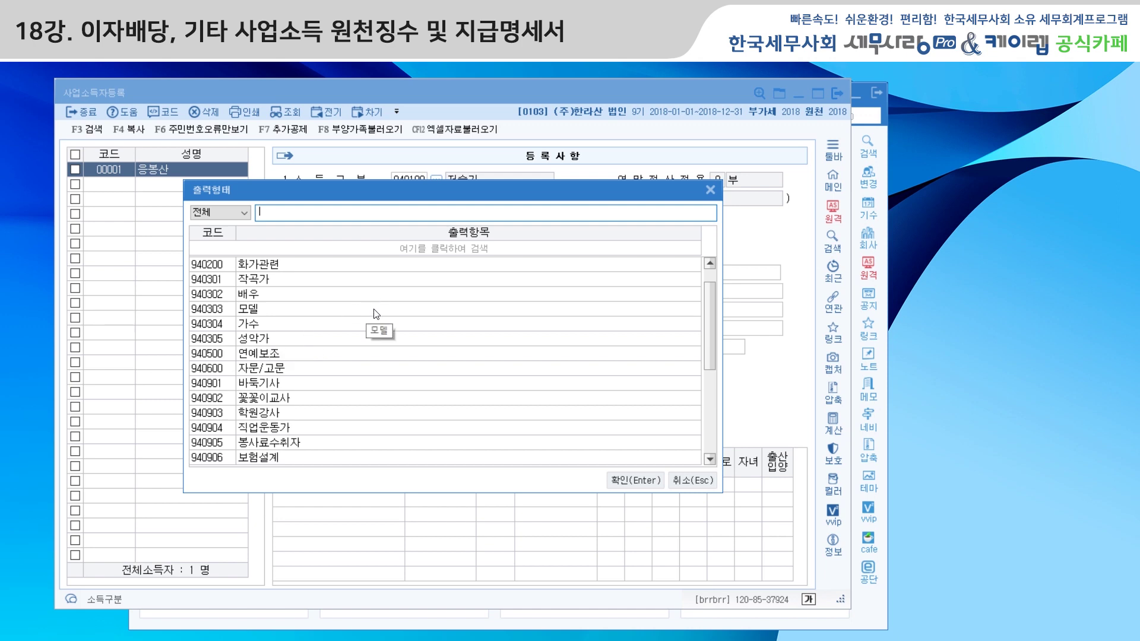
drag(650, 190, 645, 216)
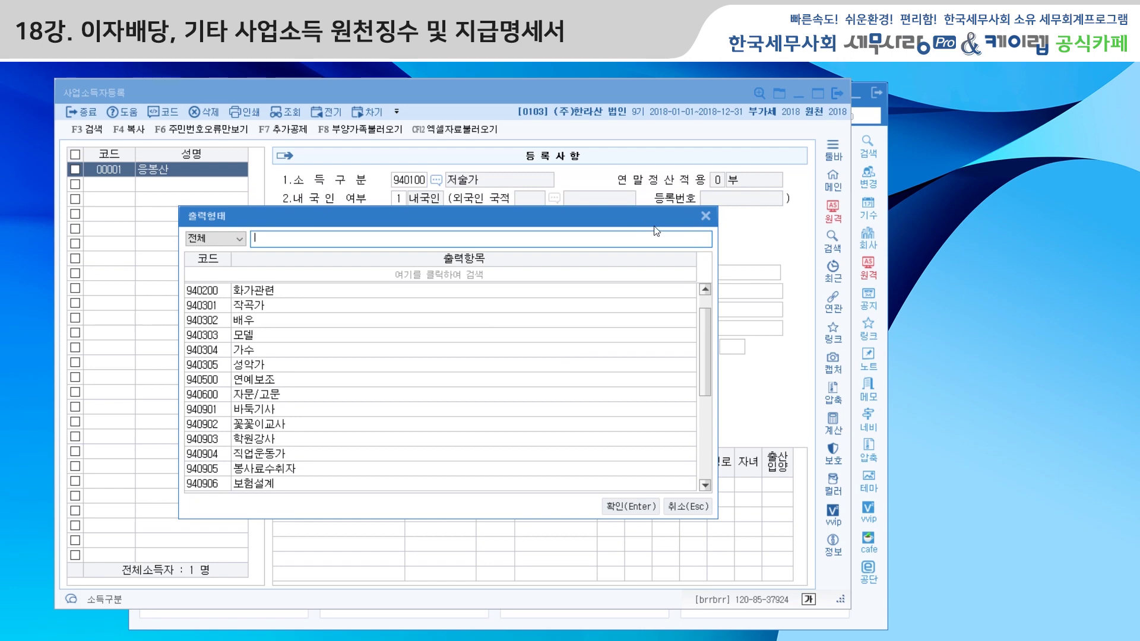
click(705, 216)
Check the domestic/foreigner (내국인 여부) options and examine the income type codes around 940906 보험설계.
click(399, 200)
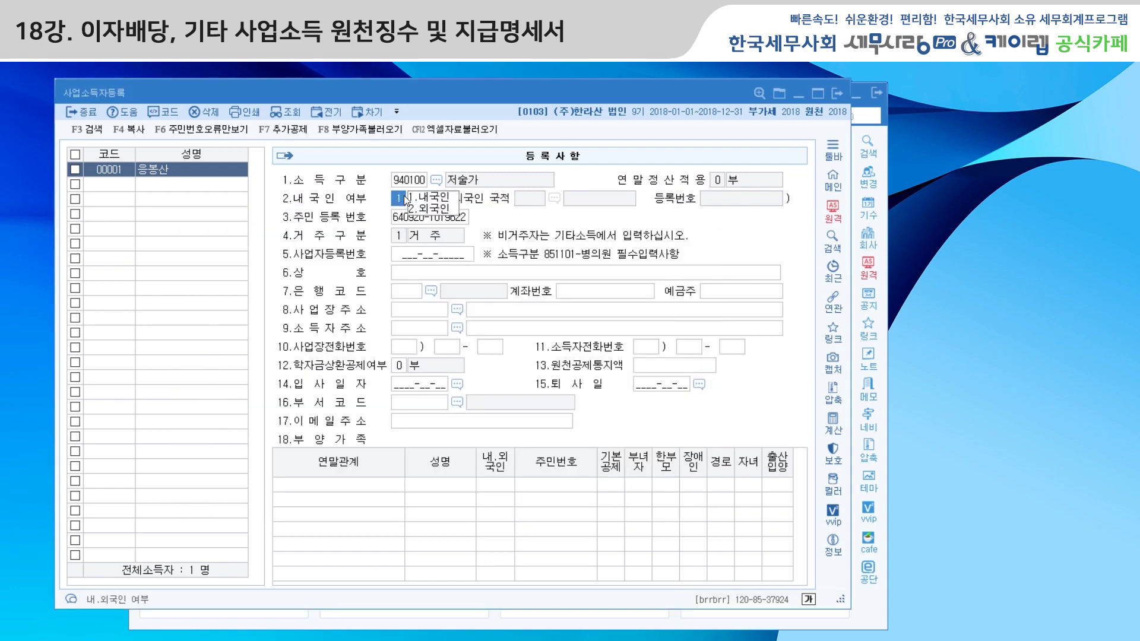
key(Return)
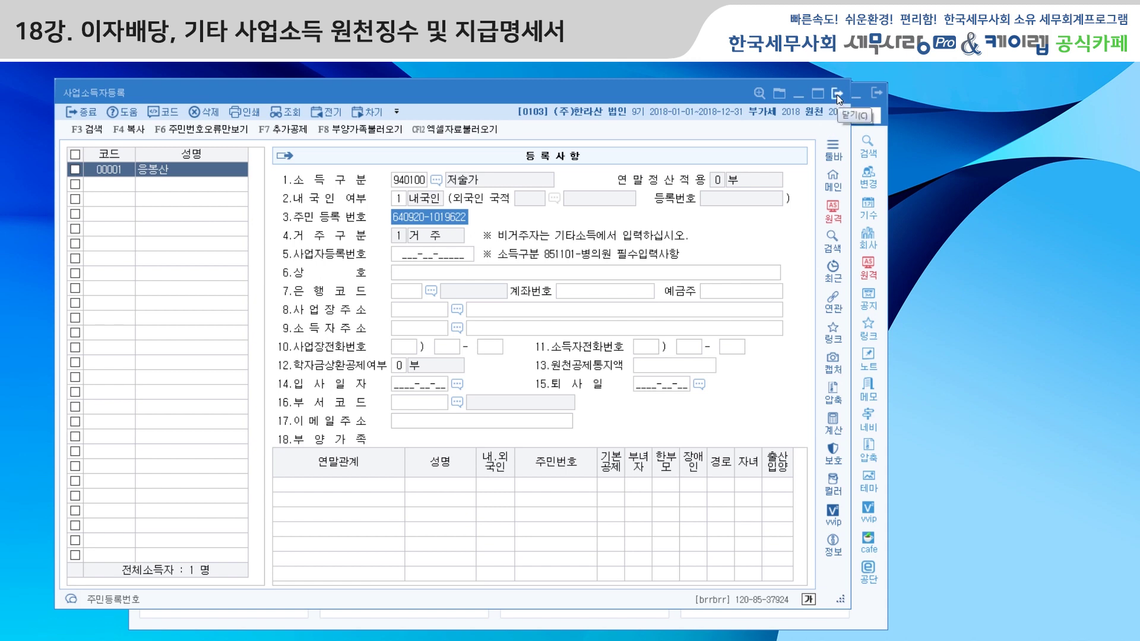
click(438, 181)
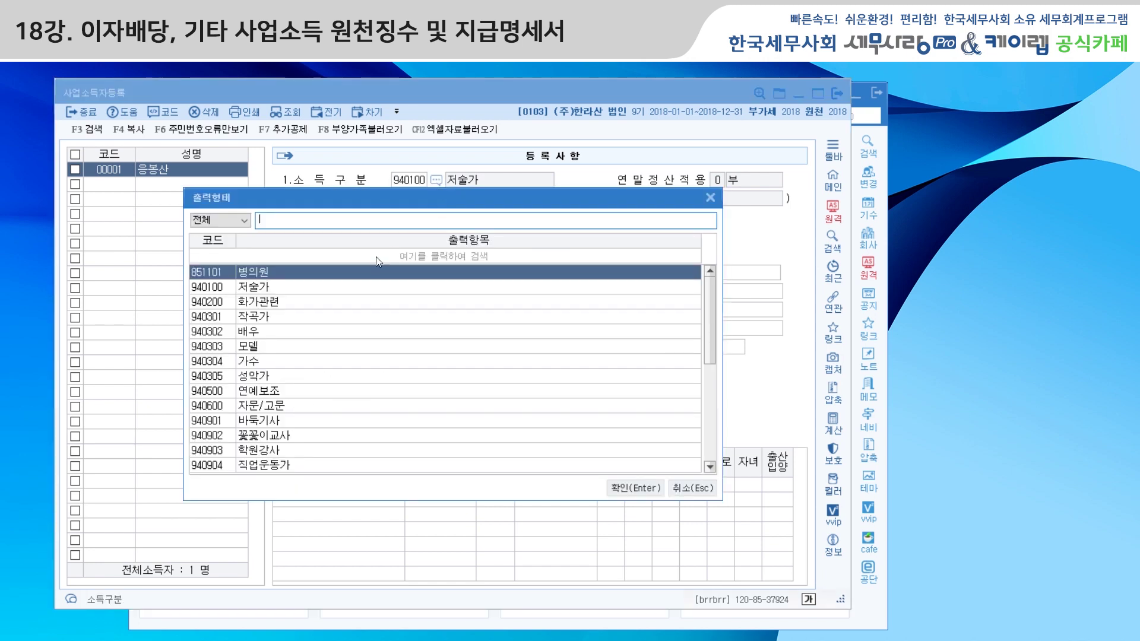
drag(711, 301, 708, 346)
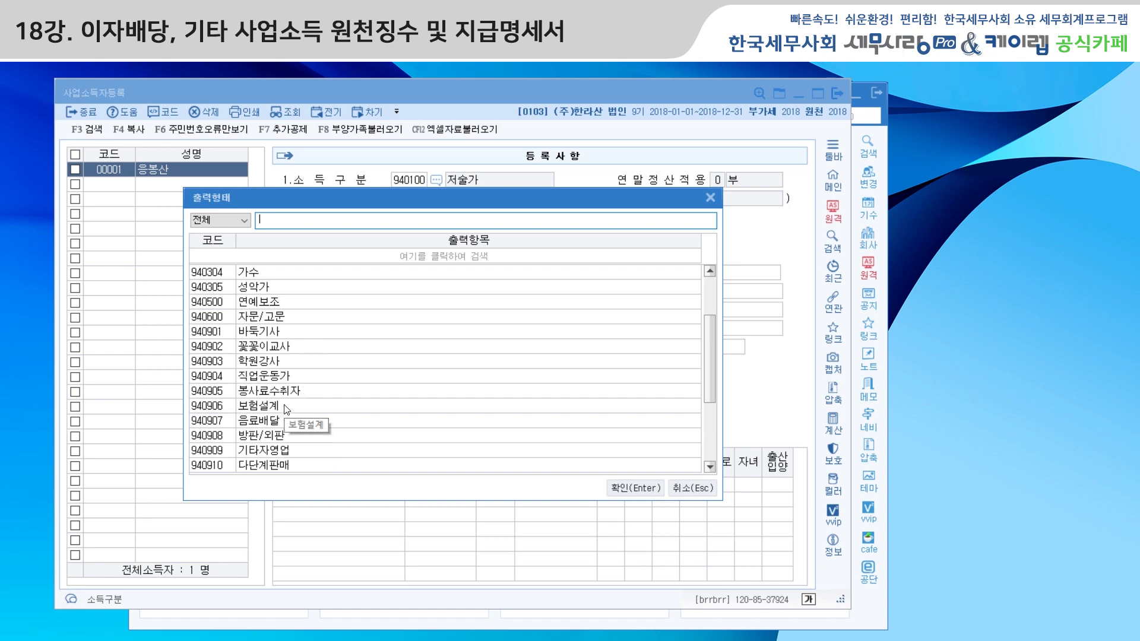
drag(662, 202, 657, 230)
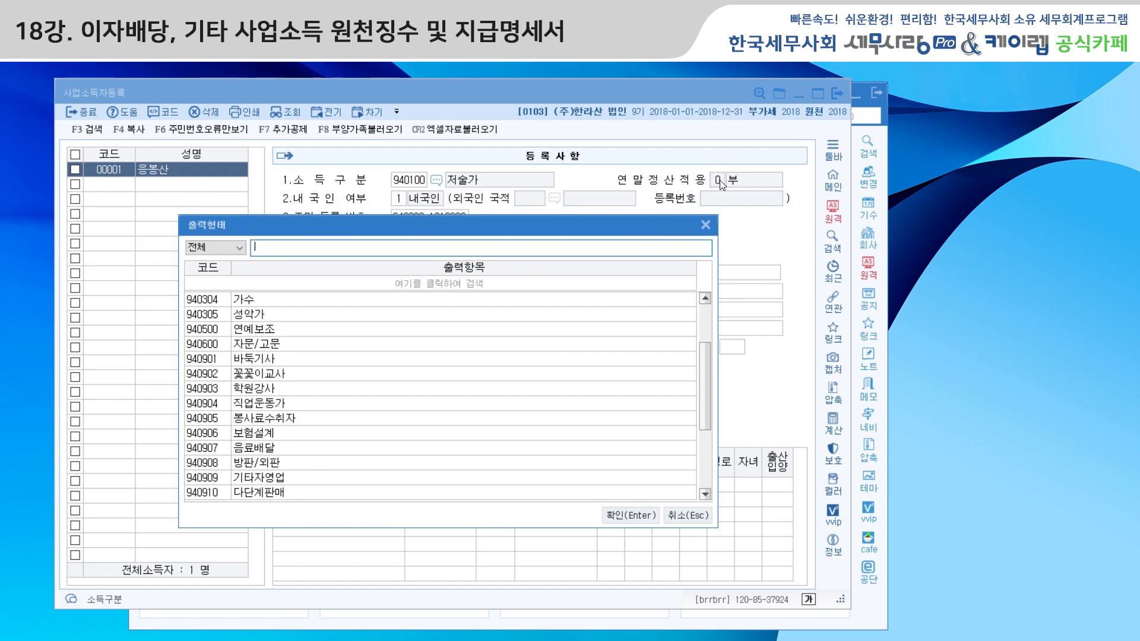
click(705, 226)
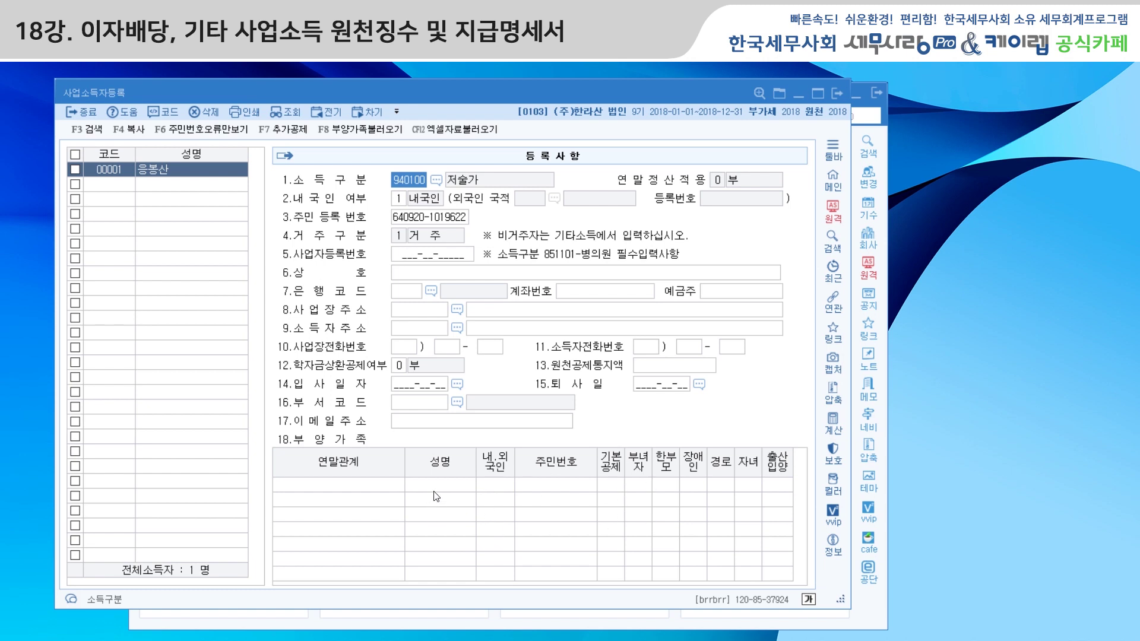
Change the earner's income type to 940906 보험설계, accepting the conversion despite the April data that references the earner.
click(436, 180)
drag(706, 308, 706, 354)
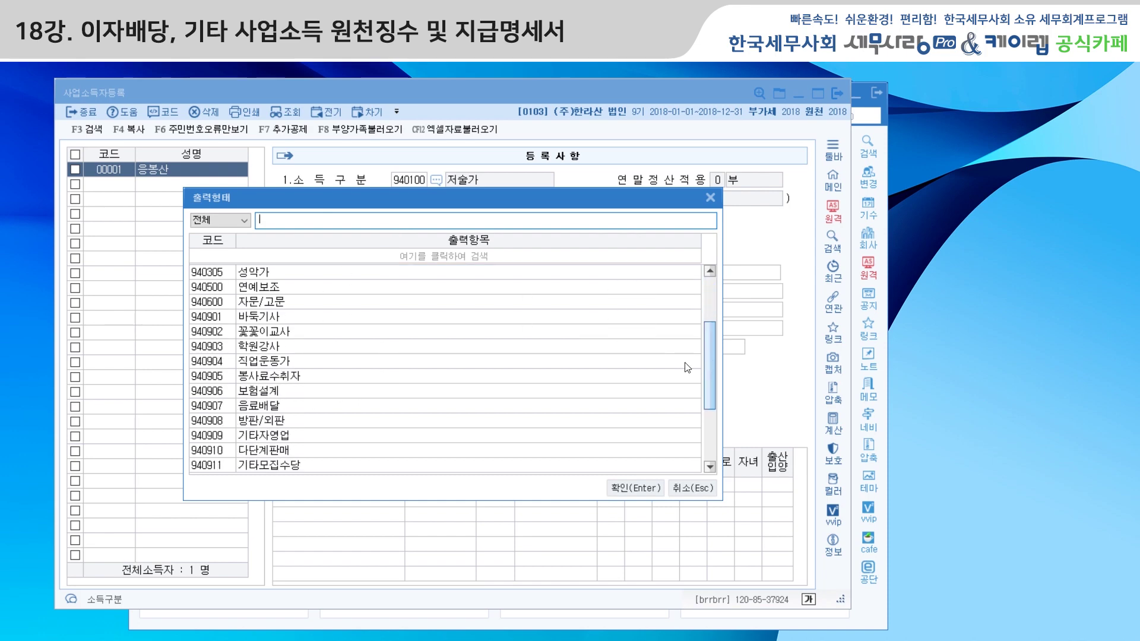
click(267, 392)
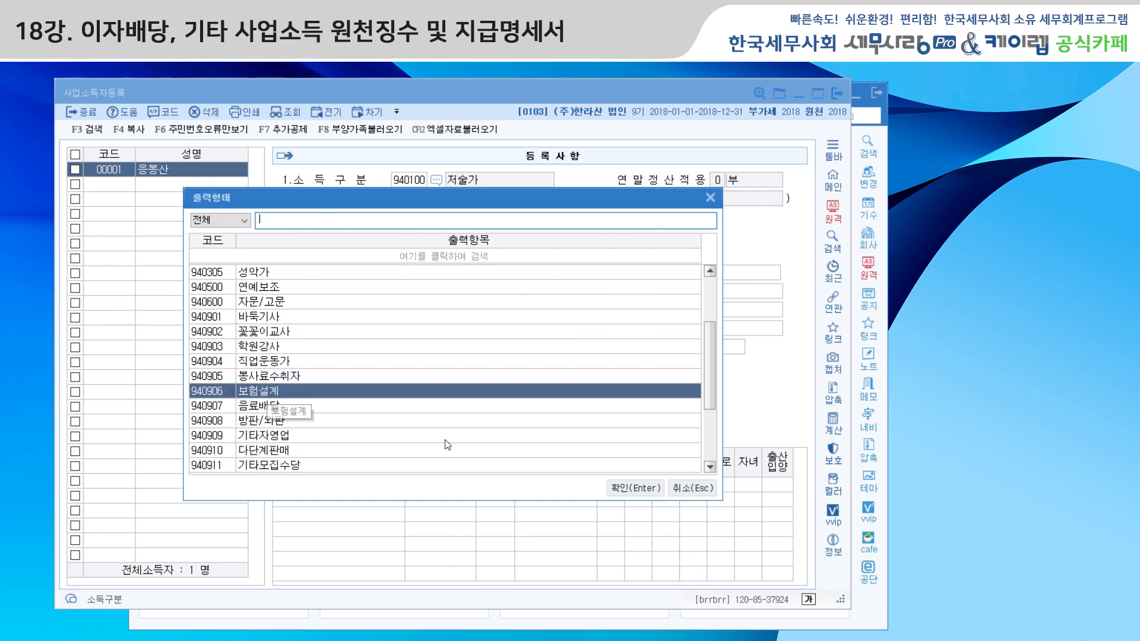
click(631, 488)
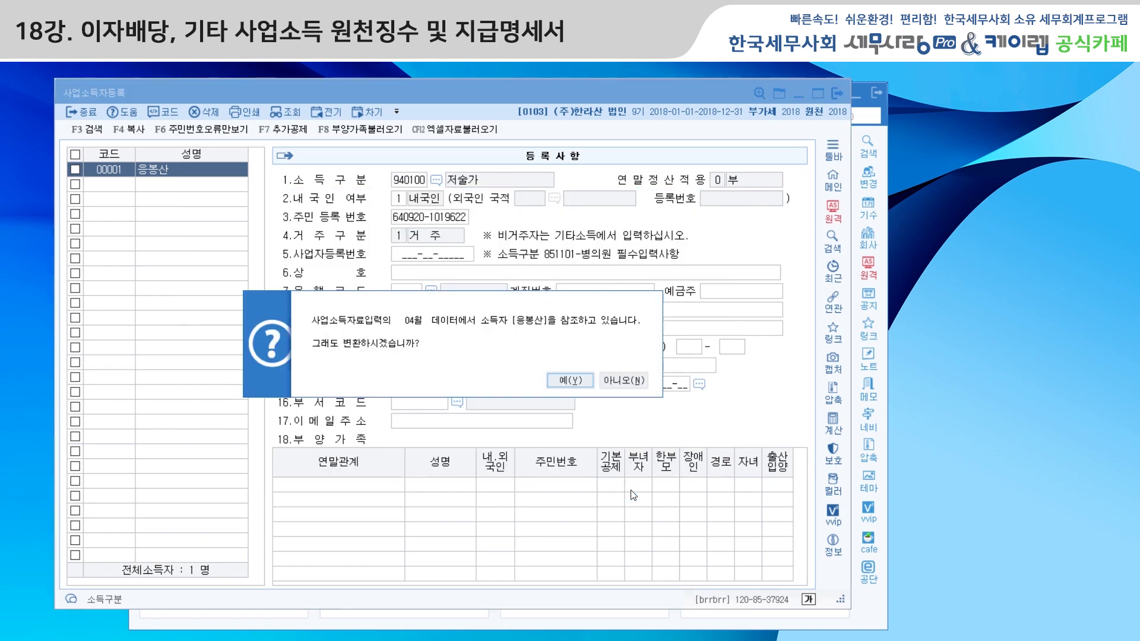
click(575, 379)
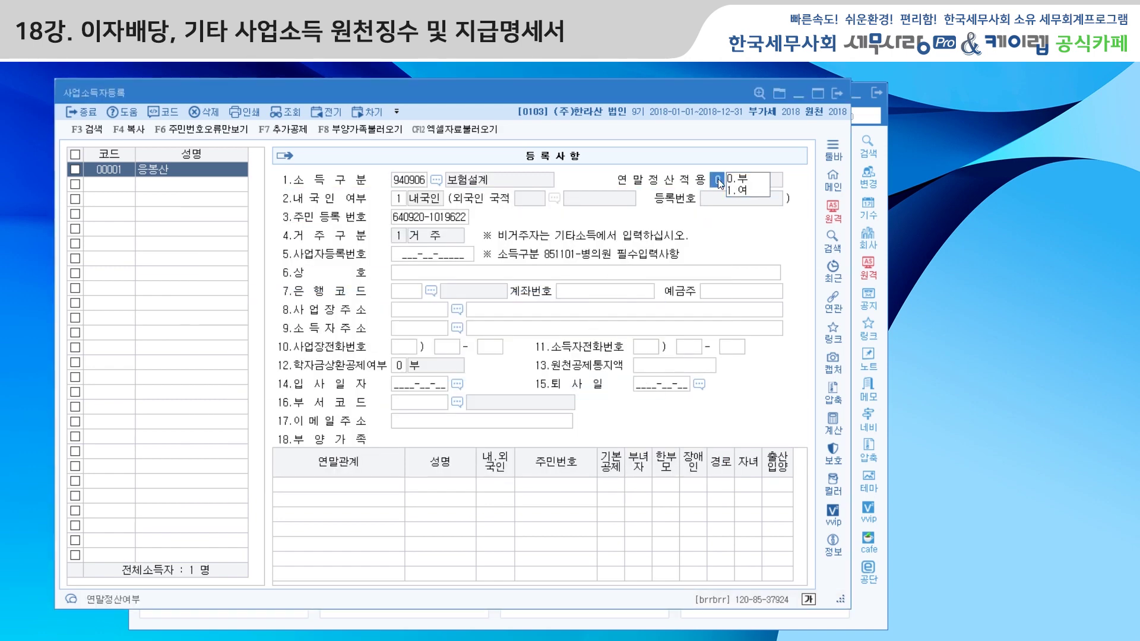
Try to set year-end settlement (연말정산 적용) to 1.여, and step through the earner's remaining registration fields.
click(740, 192)
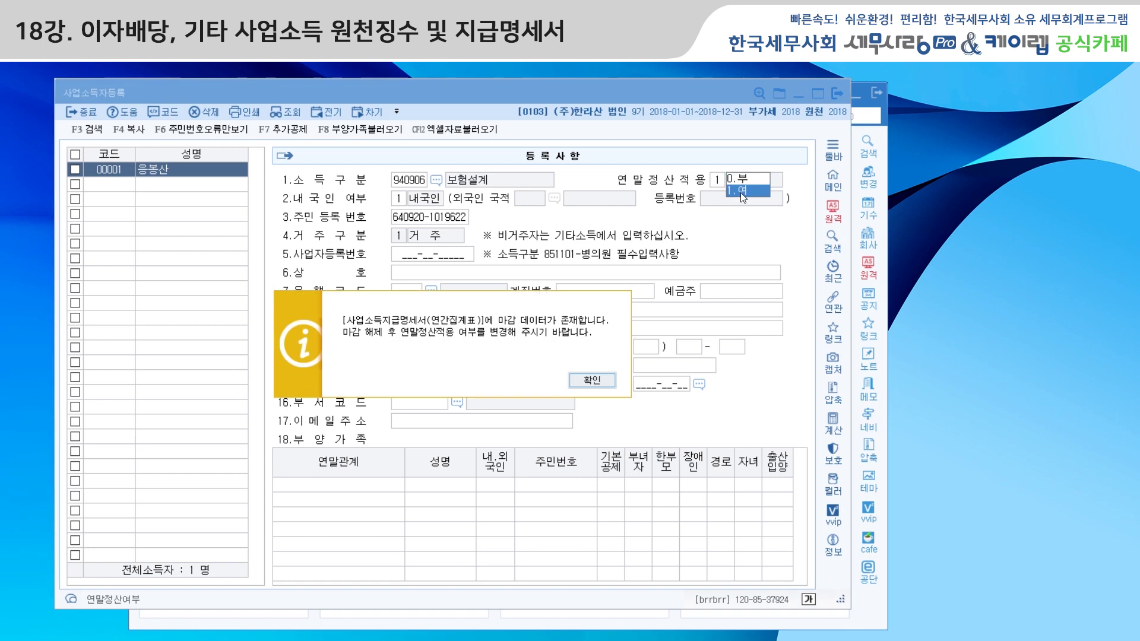
click(588, 383)
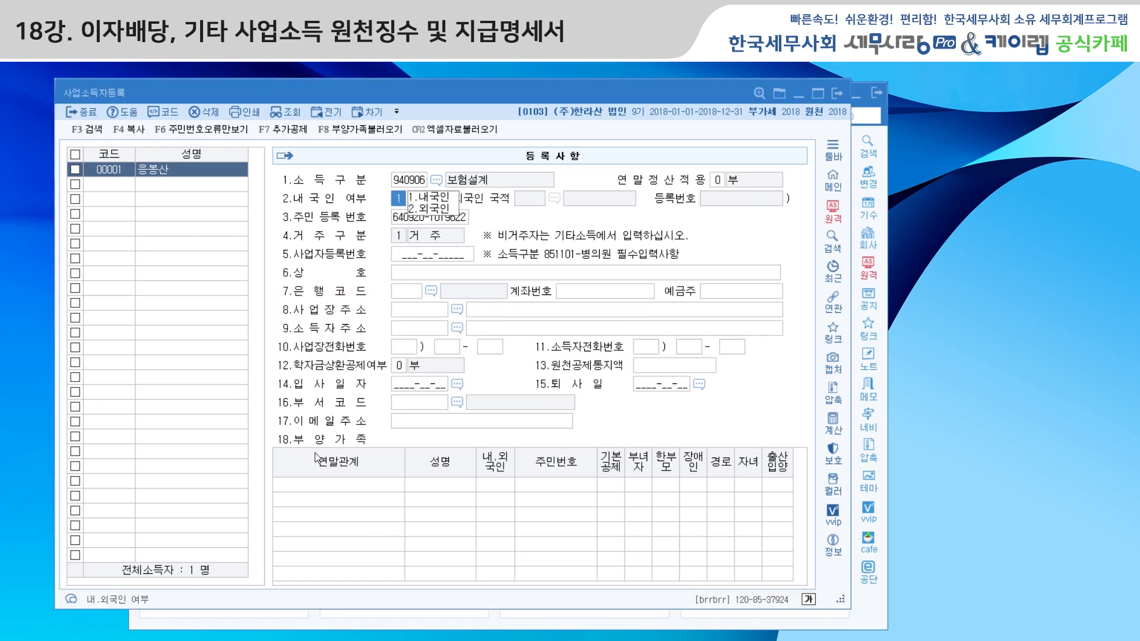
key(Return)
key(Return)
key(Return)
key(Return)
key(Return)
key(Return)
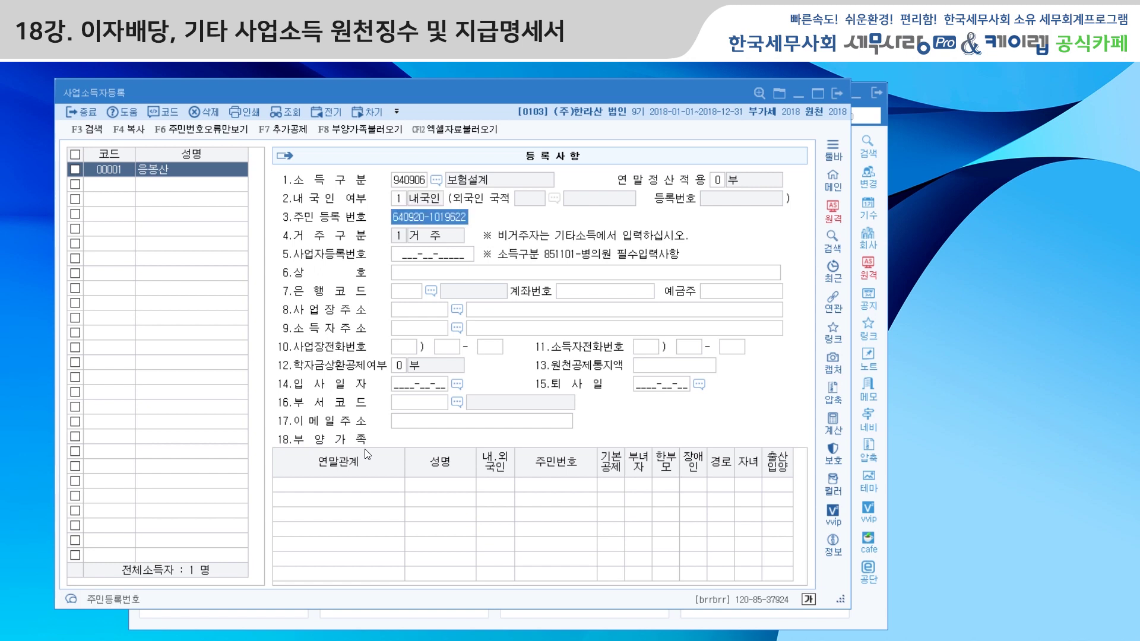
key(Return)
key(Return)
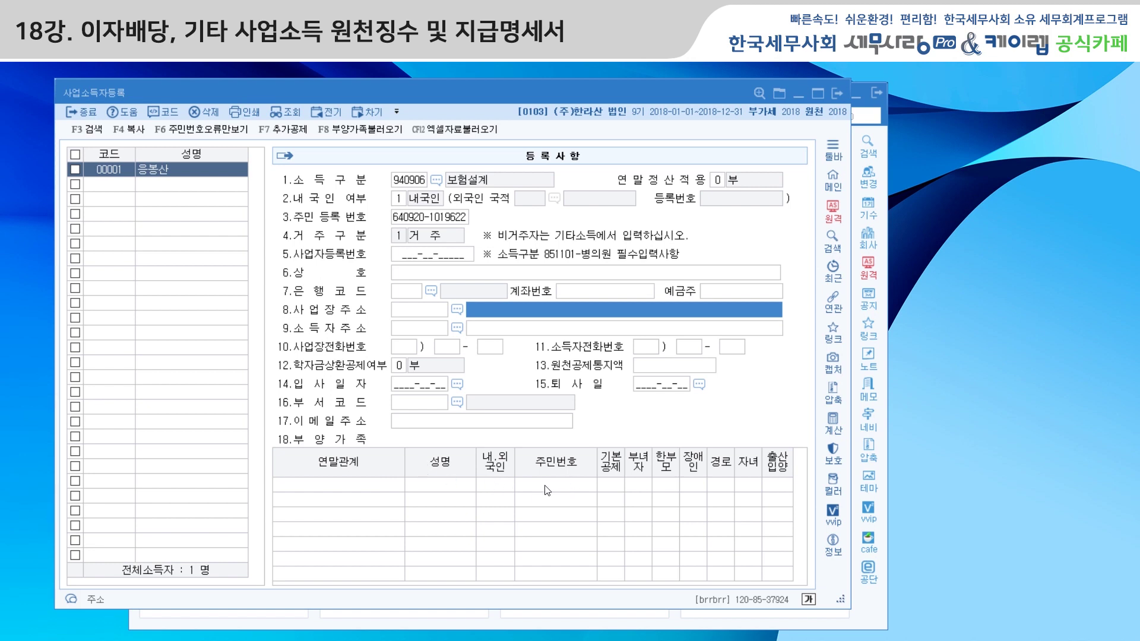
Retry applying year-end settlement with 1.여 for the 보험설계 earner, and close the earner registration.
click(718, 180)
click(731, 190)
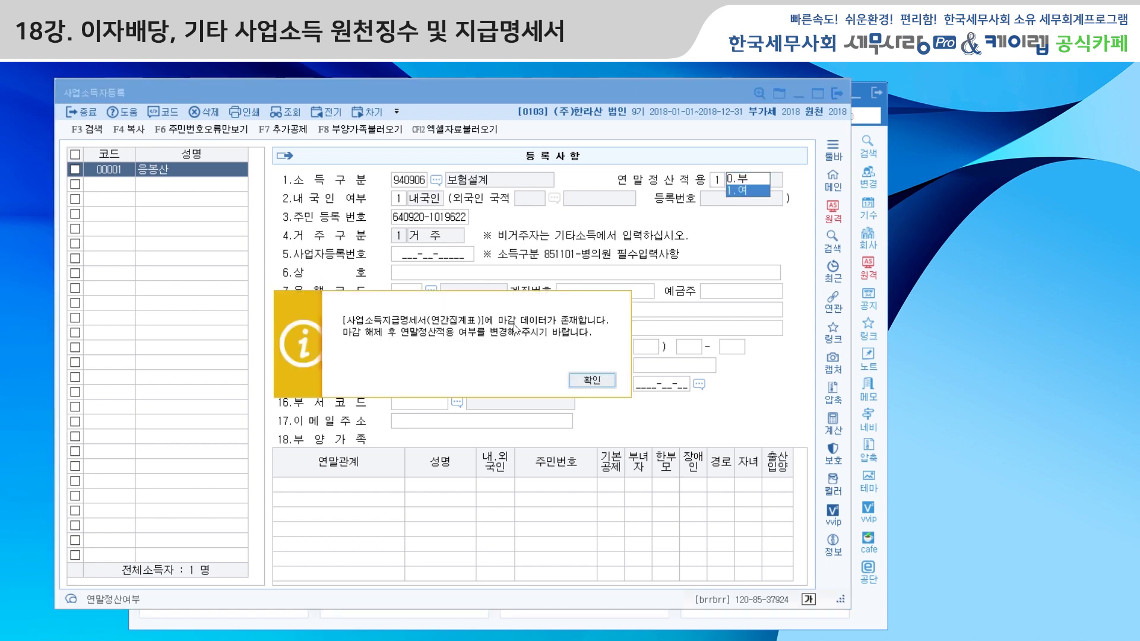
click(587, 380)
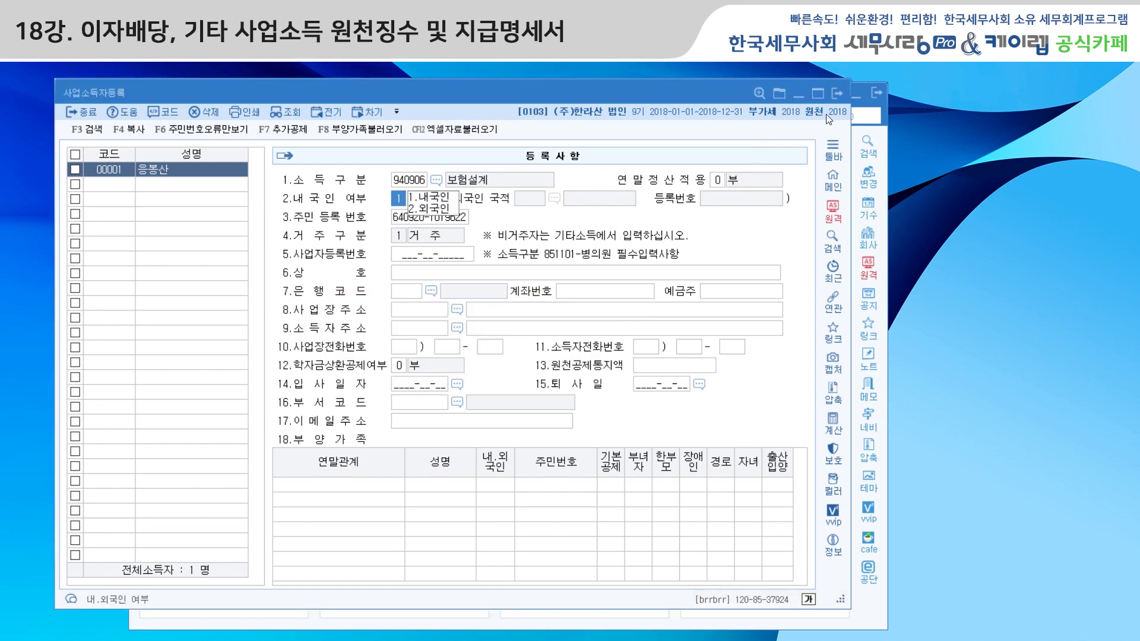
click(839, 93)
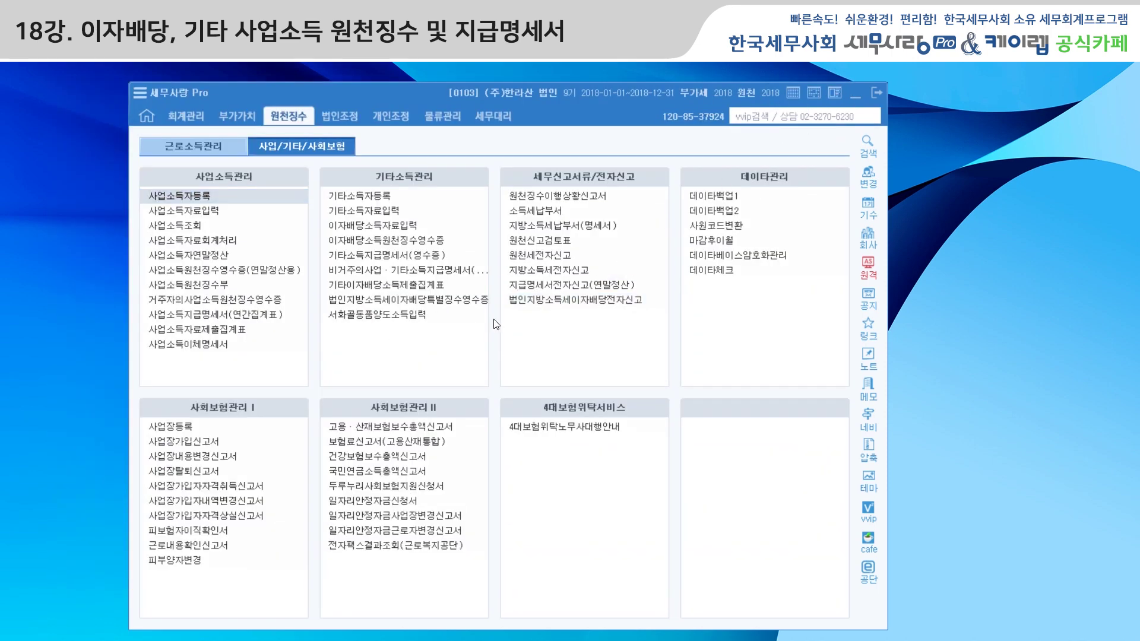
Cancel the closing (마감취소) of the business income payment statement 사업소득지급명세서(연간집계표) for 2018.01 to 2018.12 and close it.
click(252, 319)
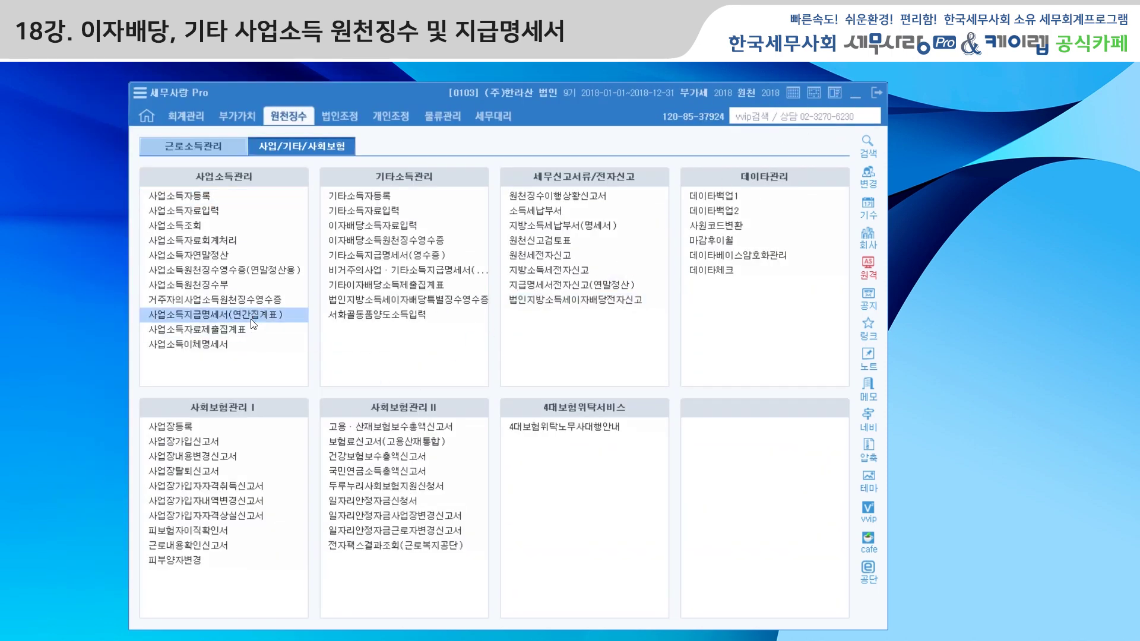
text(01)
key(Return)
key(Return)
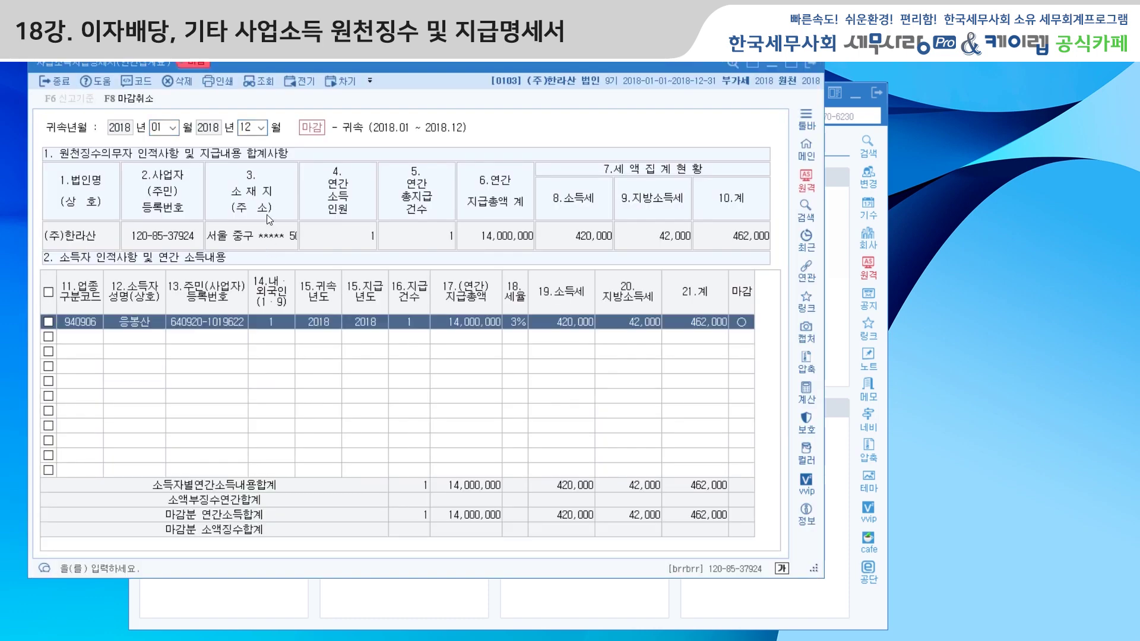
click(131, 97)
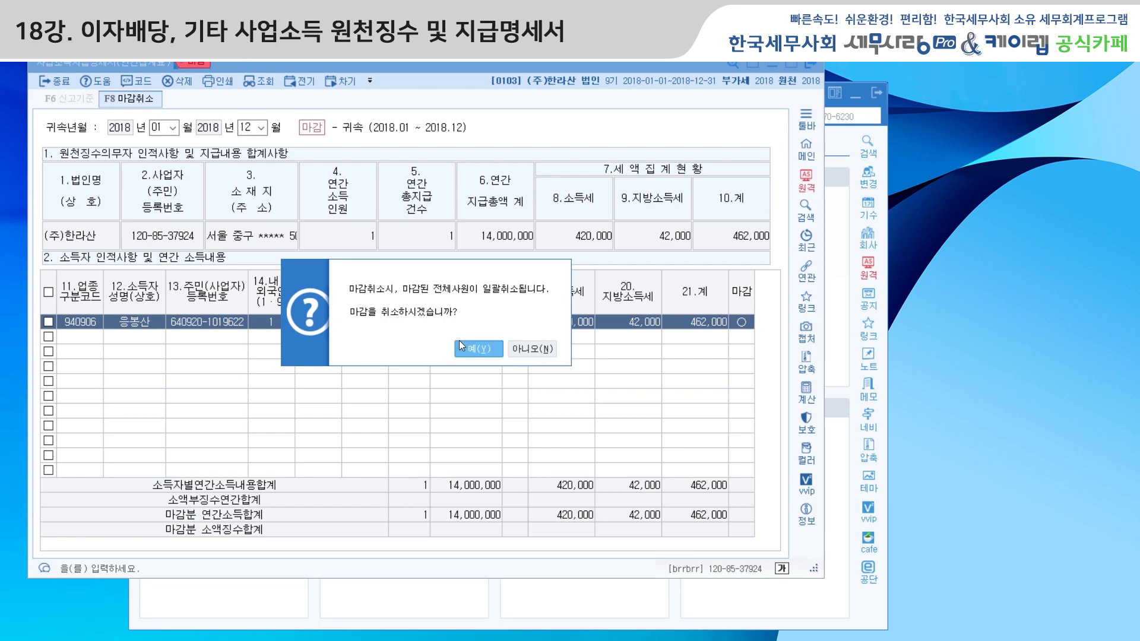
click(478, 348)
click(813, 67)
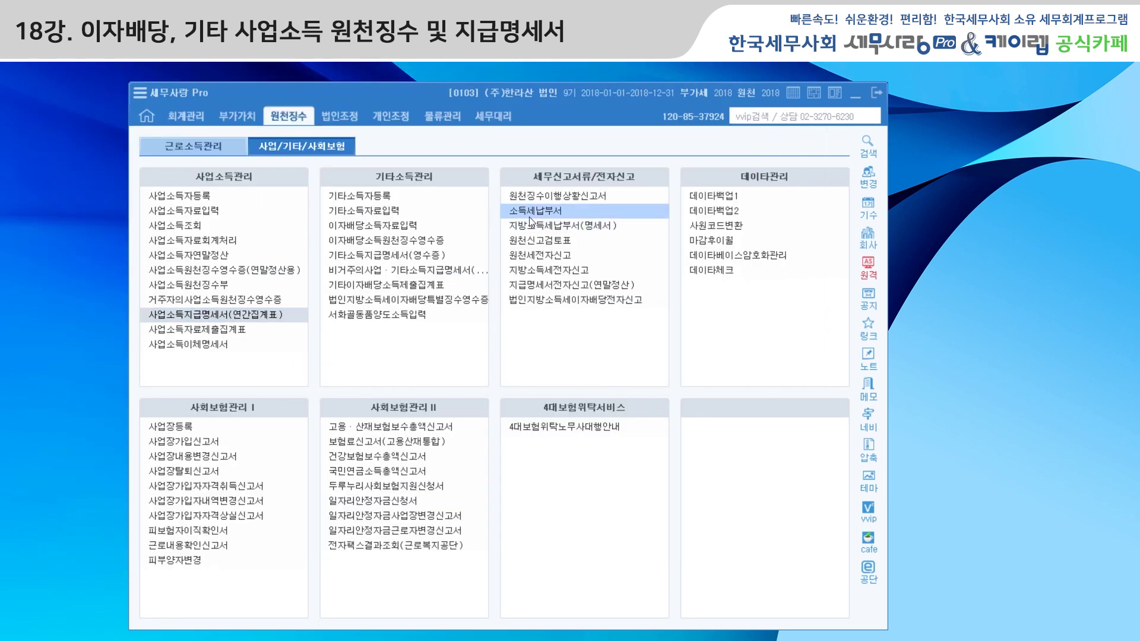
Reopen the earner registration, set 연말정산 적용 to 1.여, and select the earner's own row in the dependents table.
click(205, 197)
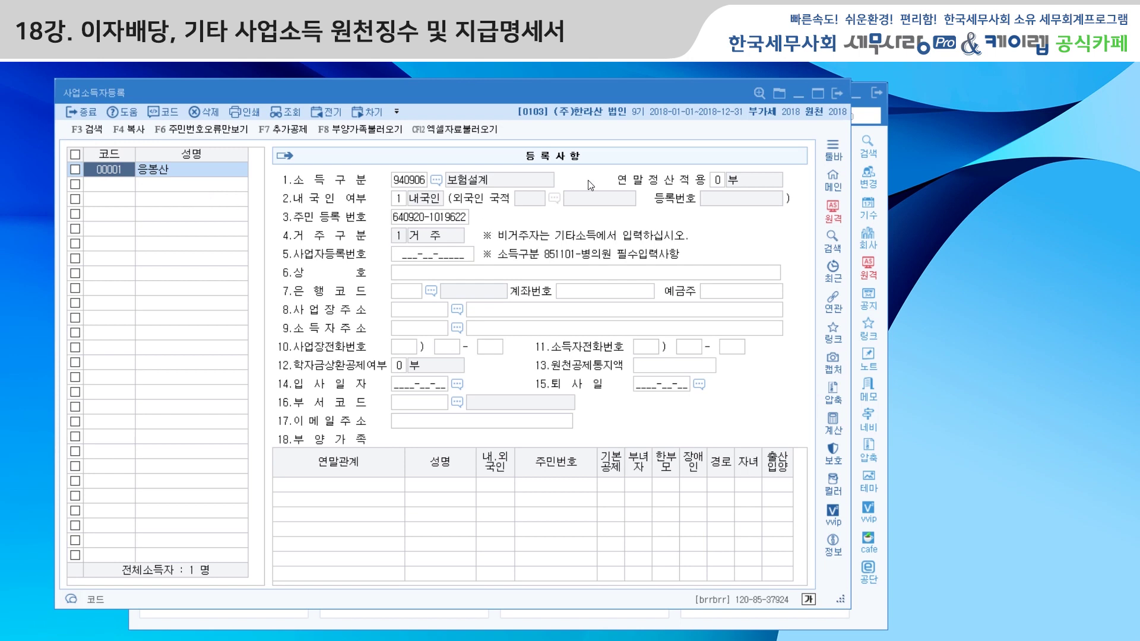
click(718, 179)
click(737, 191)
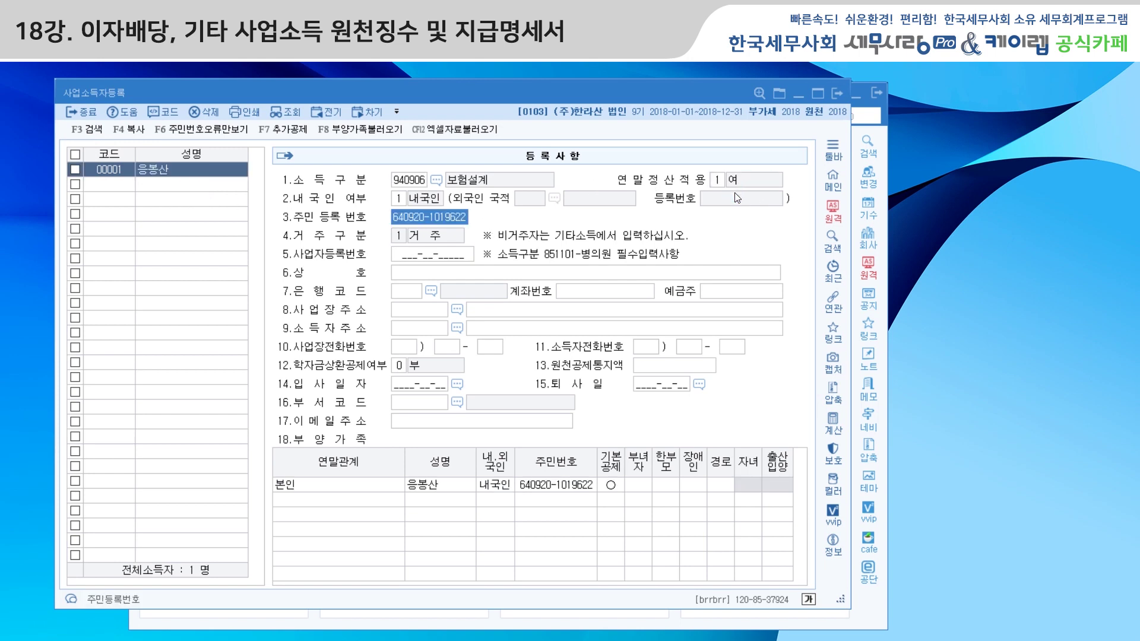
click(418, 487)
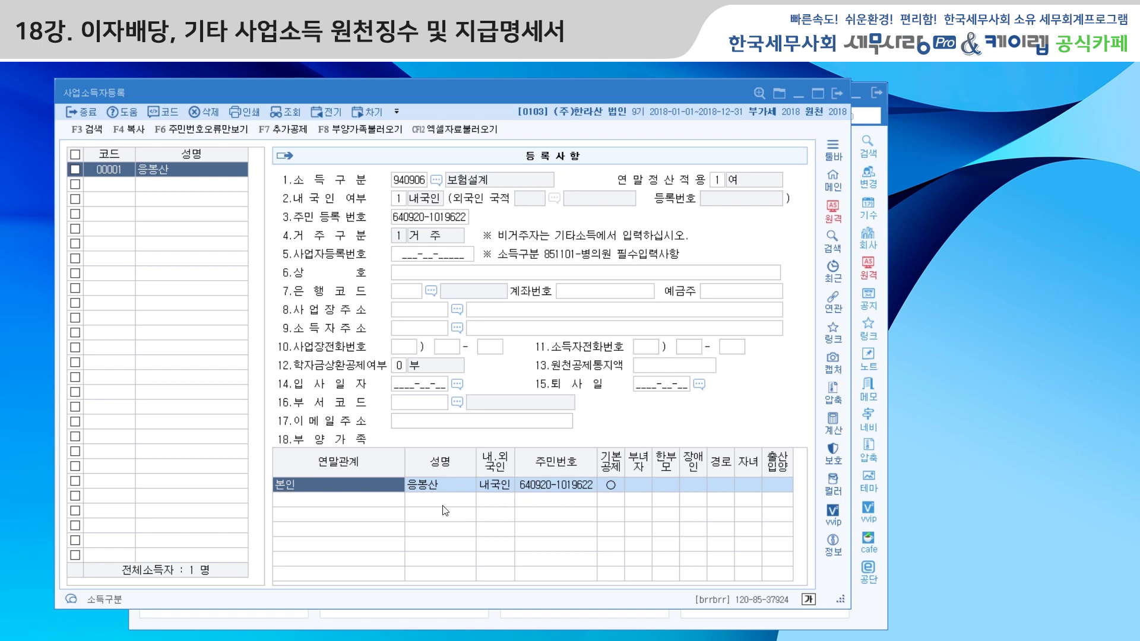
Set the earner's income type to 940100 저술가, accept the conversion, and close the earner registration.
click(436, 180)
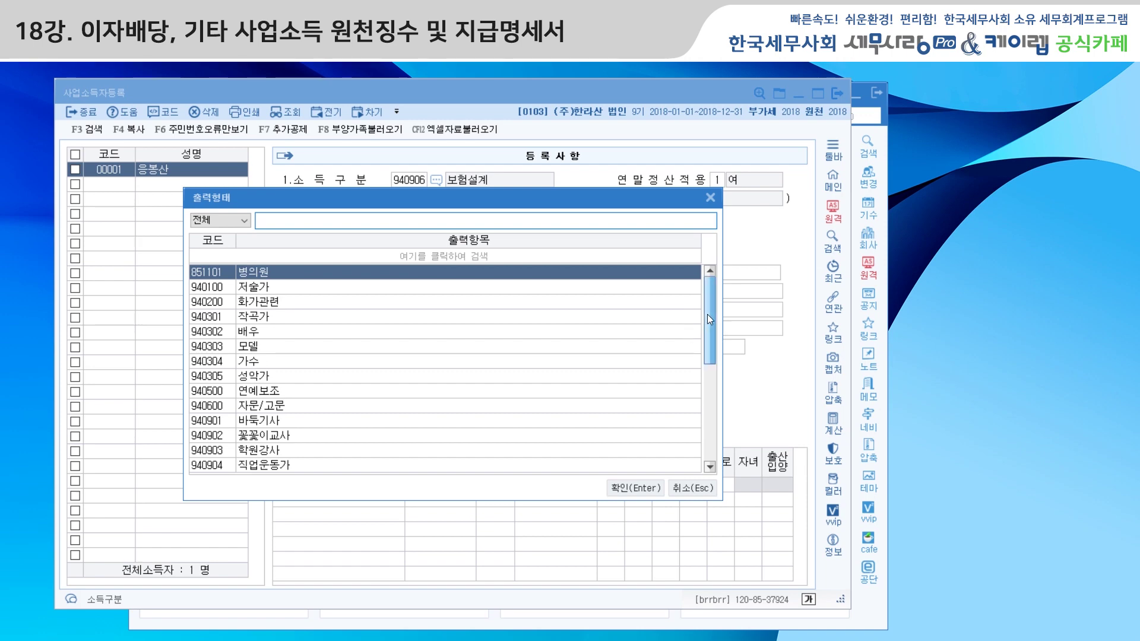
click(272, 287)
click(629, 488)
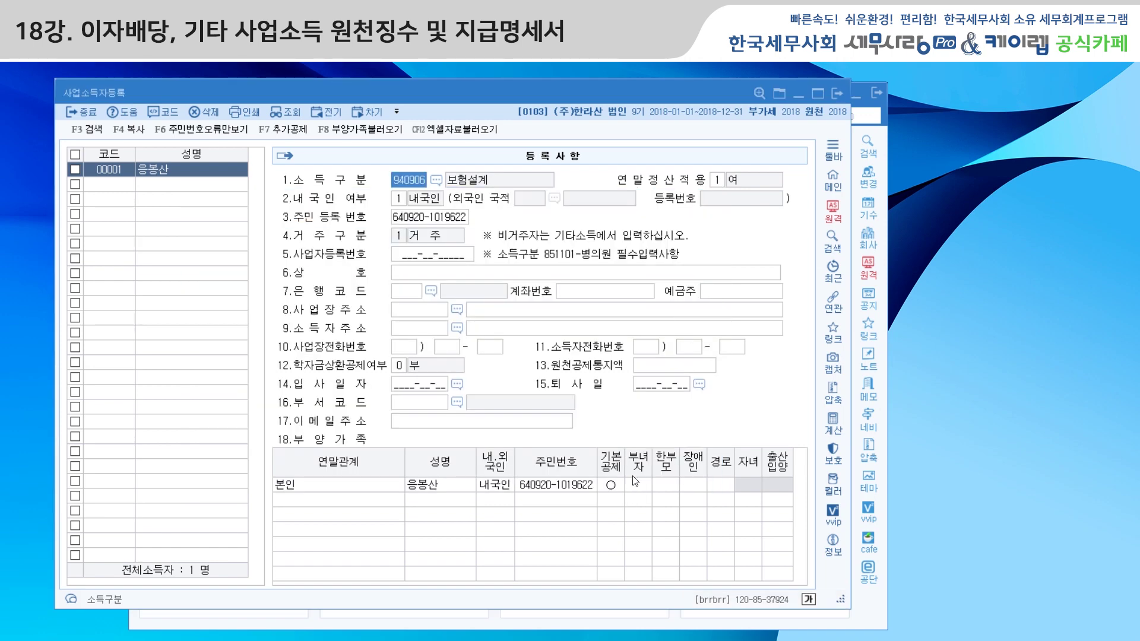
click(575, 383)
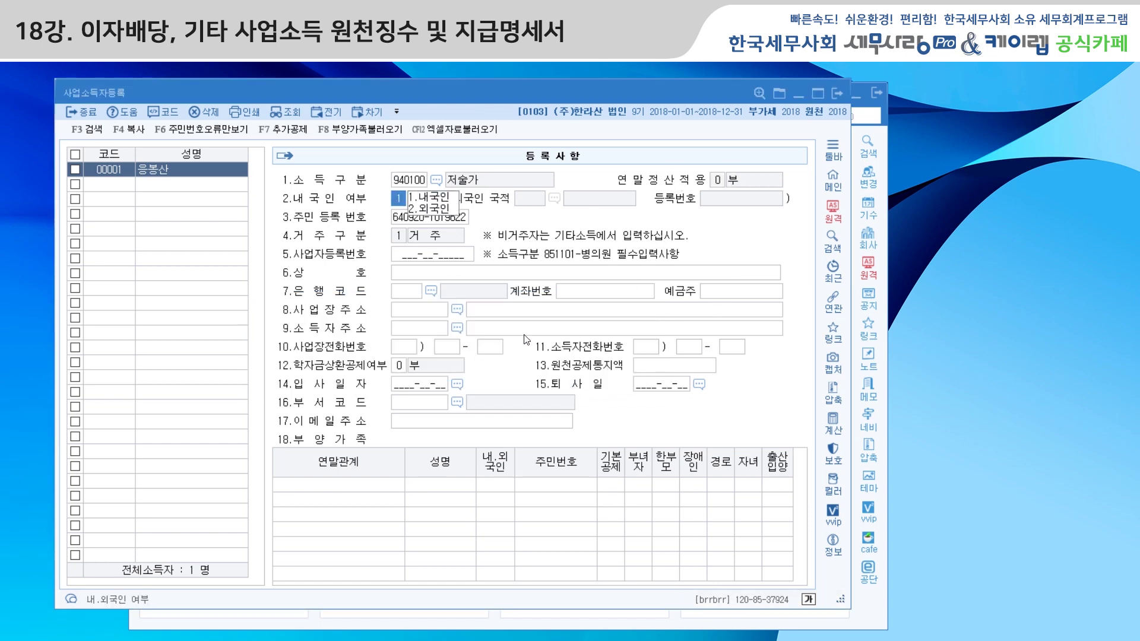
click(835, 93)
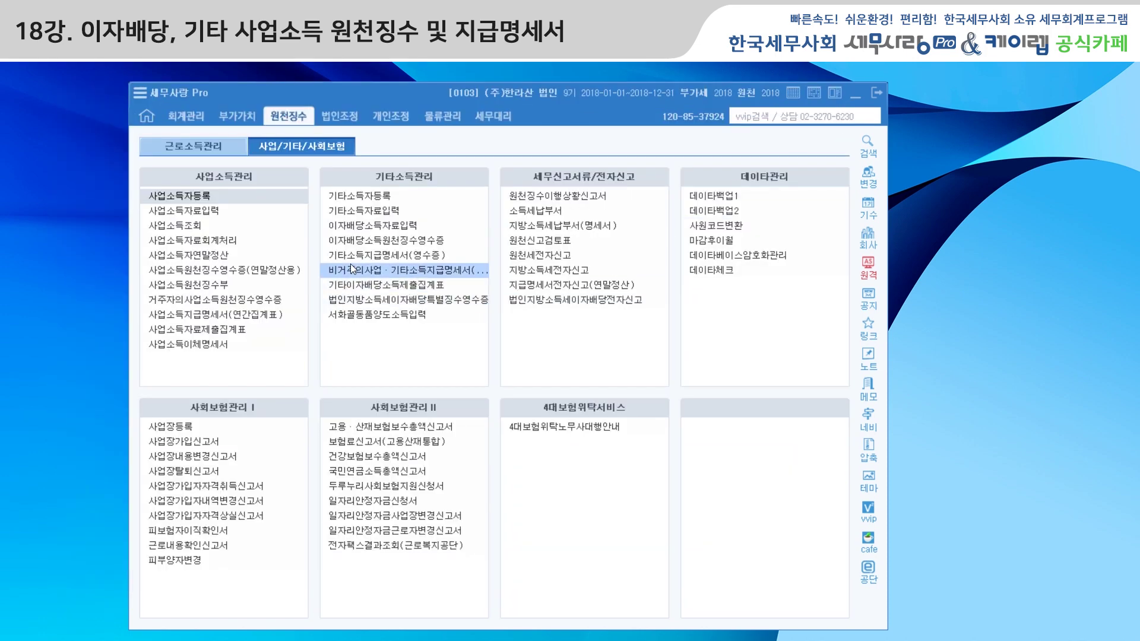
Open 사업소득자료입력 and load the business income payments for 2018.04 with the department code left blank.
click(206, 214)
drag(319, 48, 385, 91)
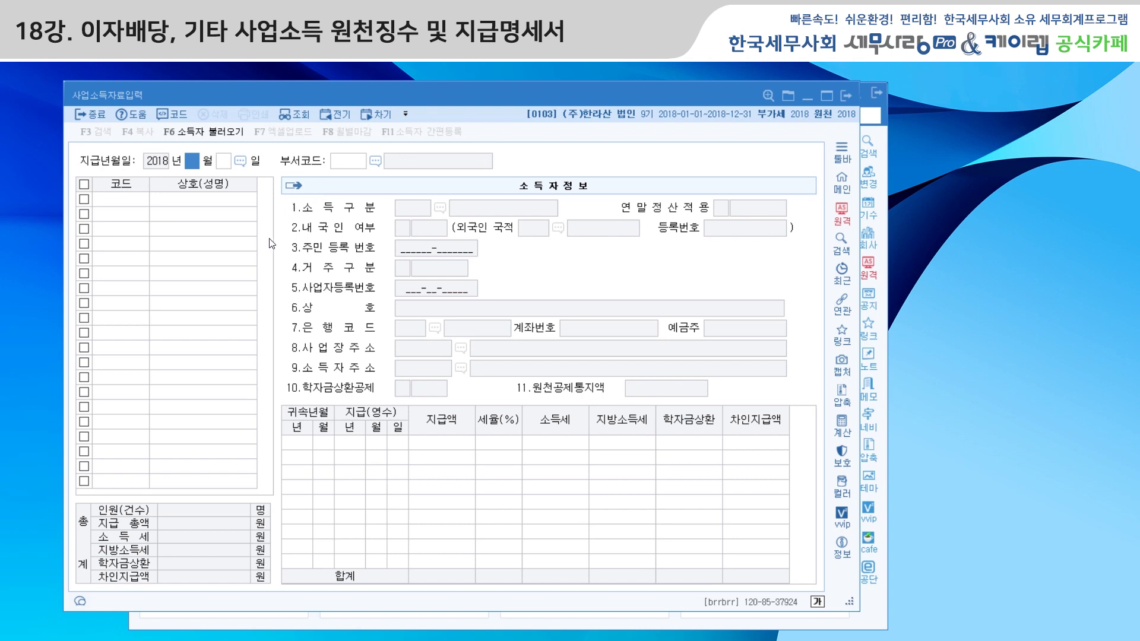
text(04)
key(Return)
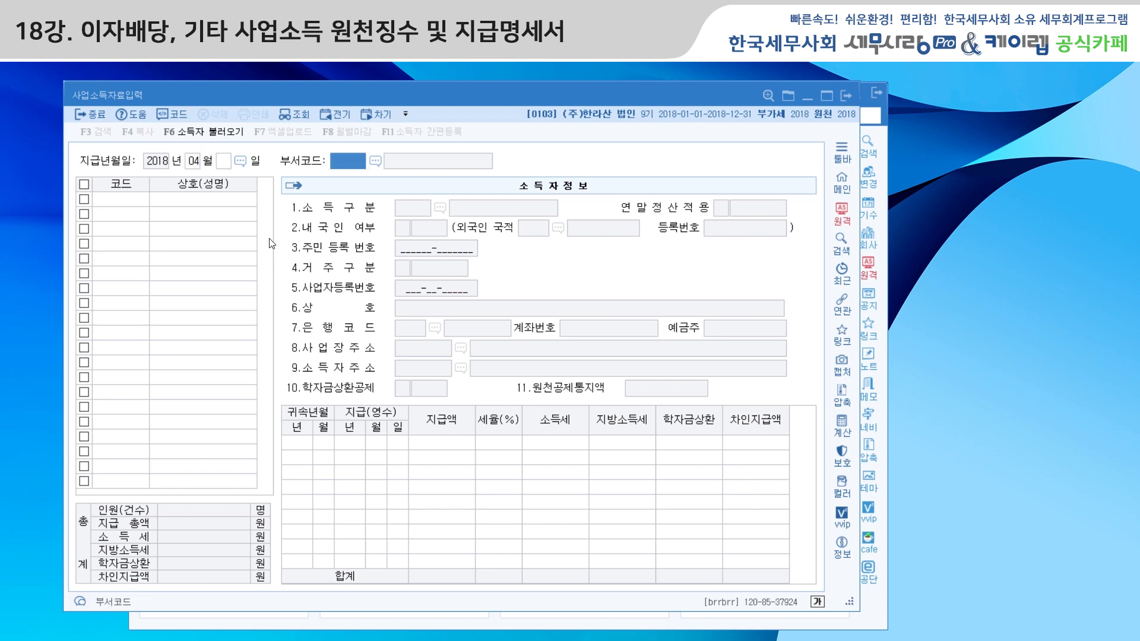
key(Return)
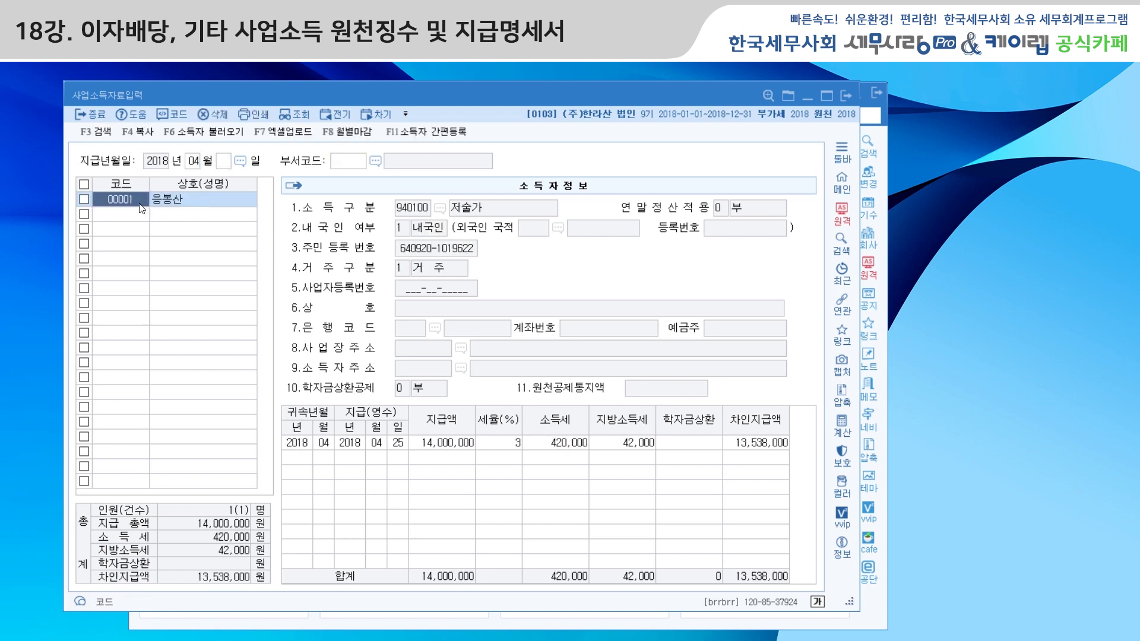
Pick the registered 저술가 earner from the code help, review the April payment amount, and close the payment entry window.
click(172, 114)
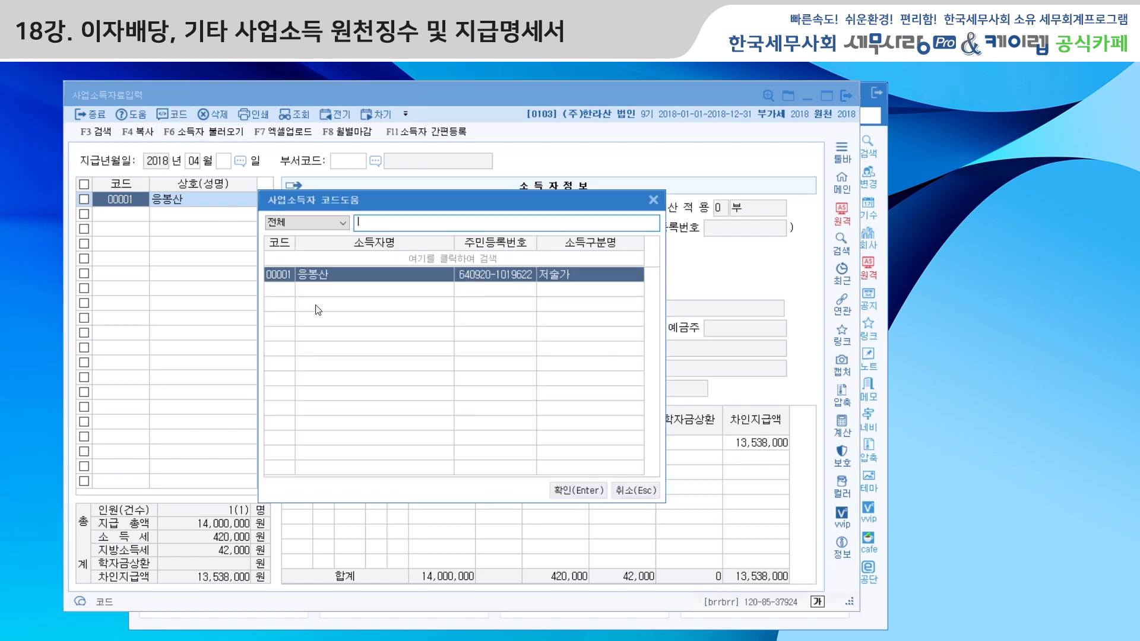
click(567, 491)
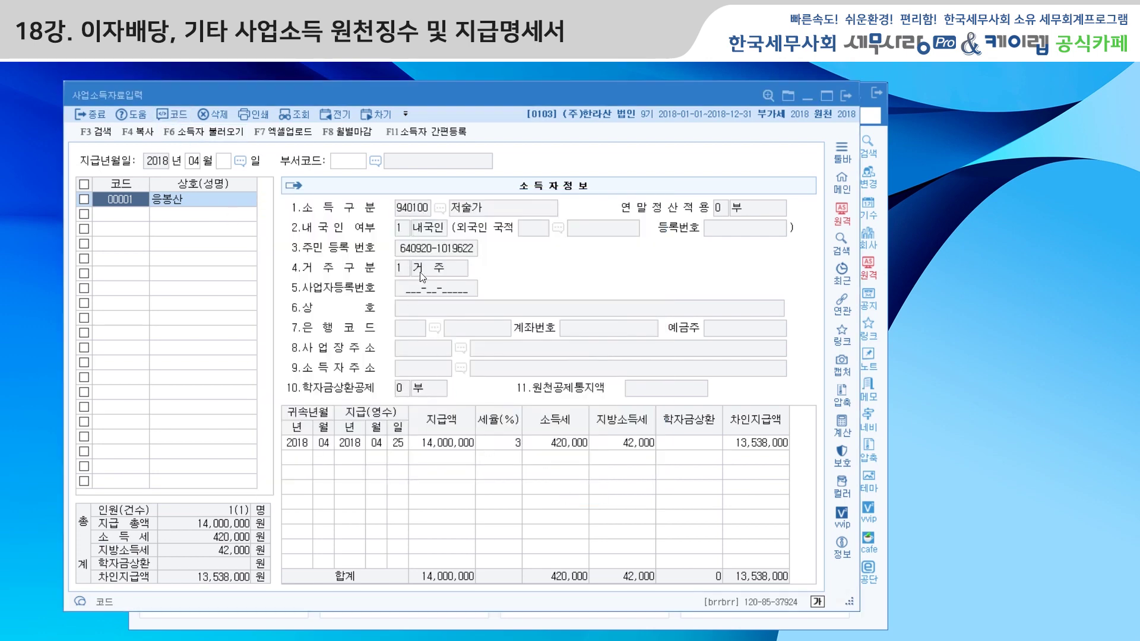
click(462, 447)
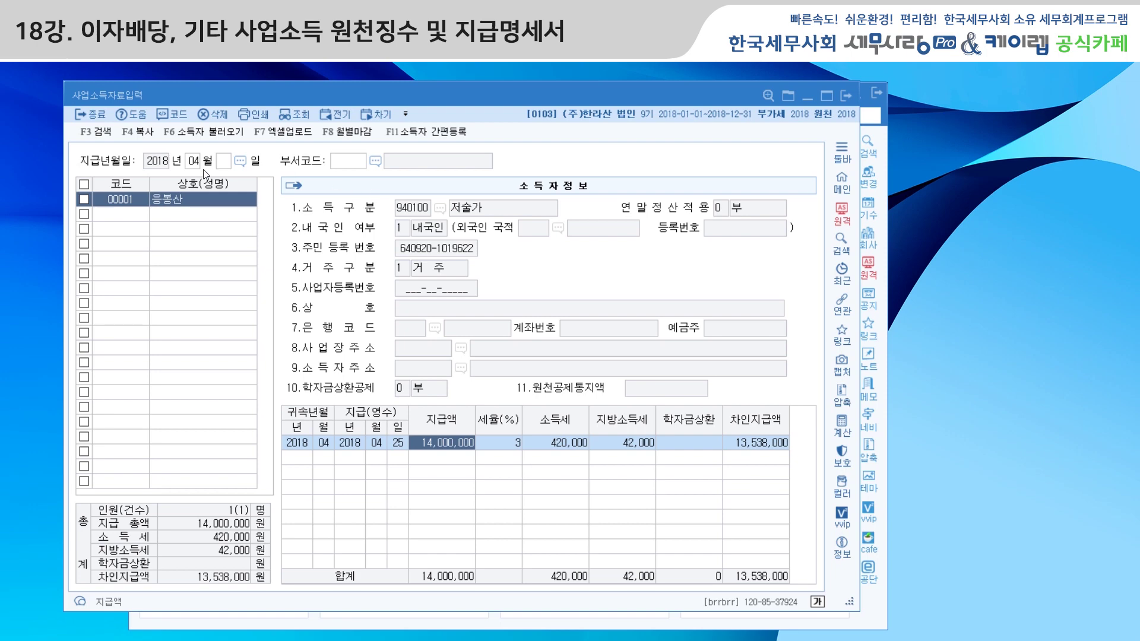
click(843, 96)
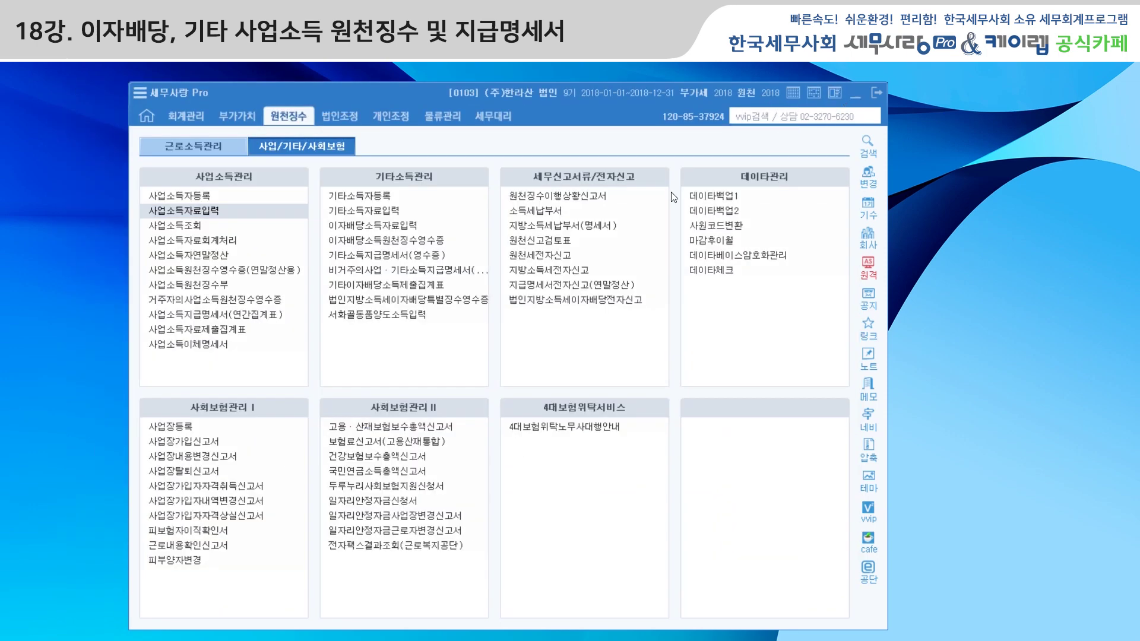
Open 사업소득지급명세서(연간집계표) and load the statement for attribution months 2018.01 to 2018.12.
click(235, 317)
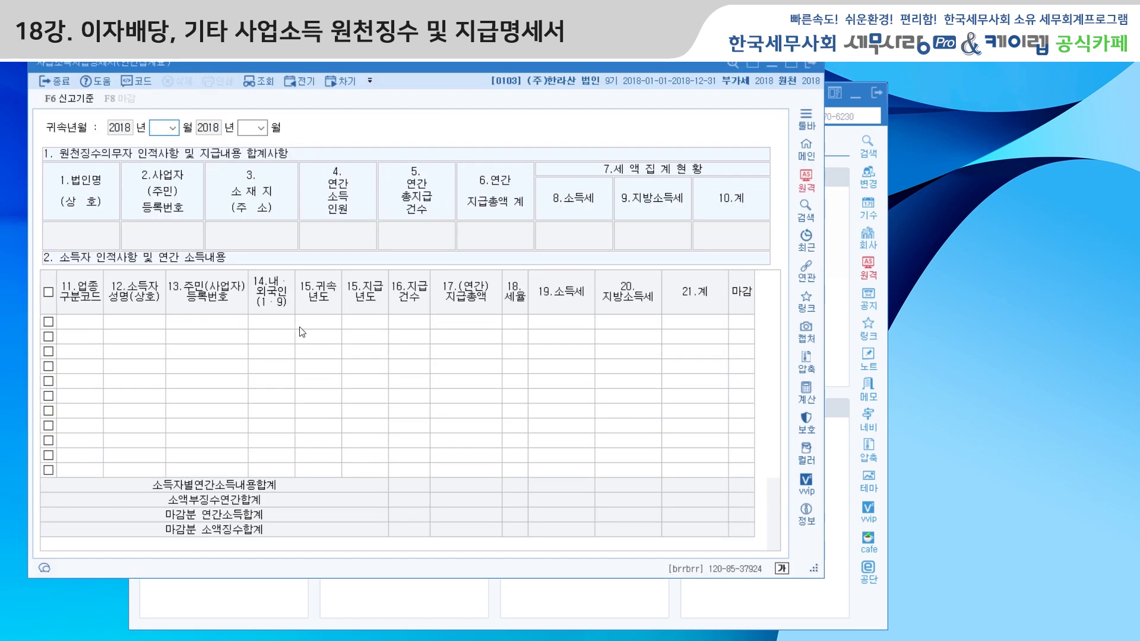
text(01)
key(Return)
text(12)
key(Return)
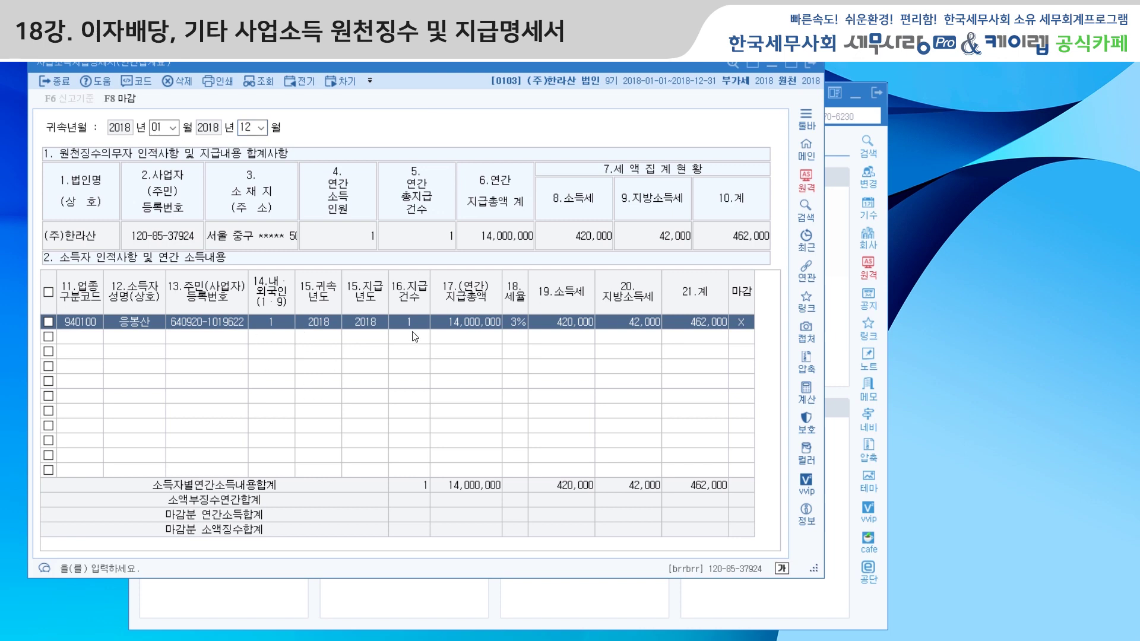
Check the 기간구분 options in the 신고기준 setting, and close the annual payment statement.
click(159, 128)
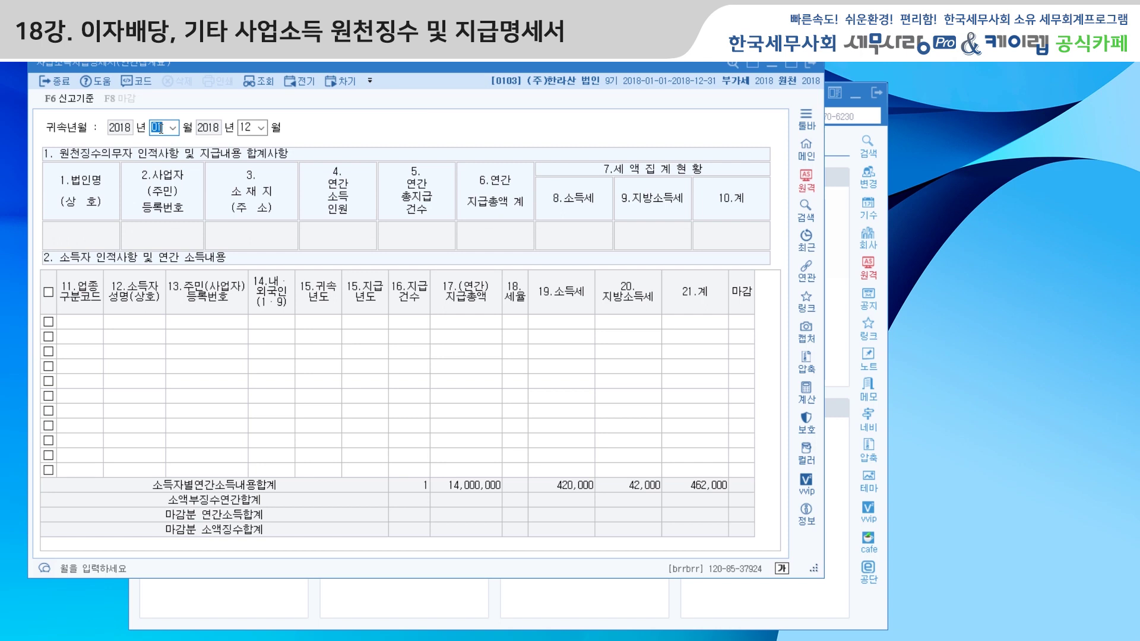
click(70, 101)
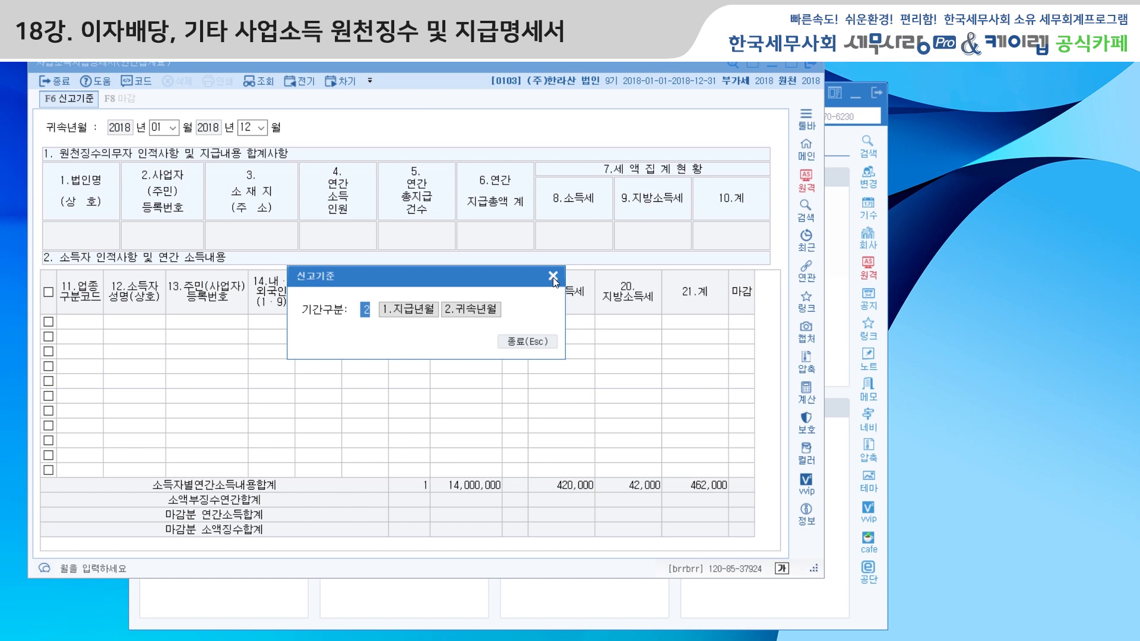
click(529, 344)
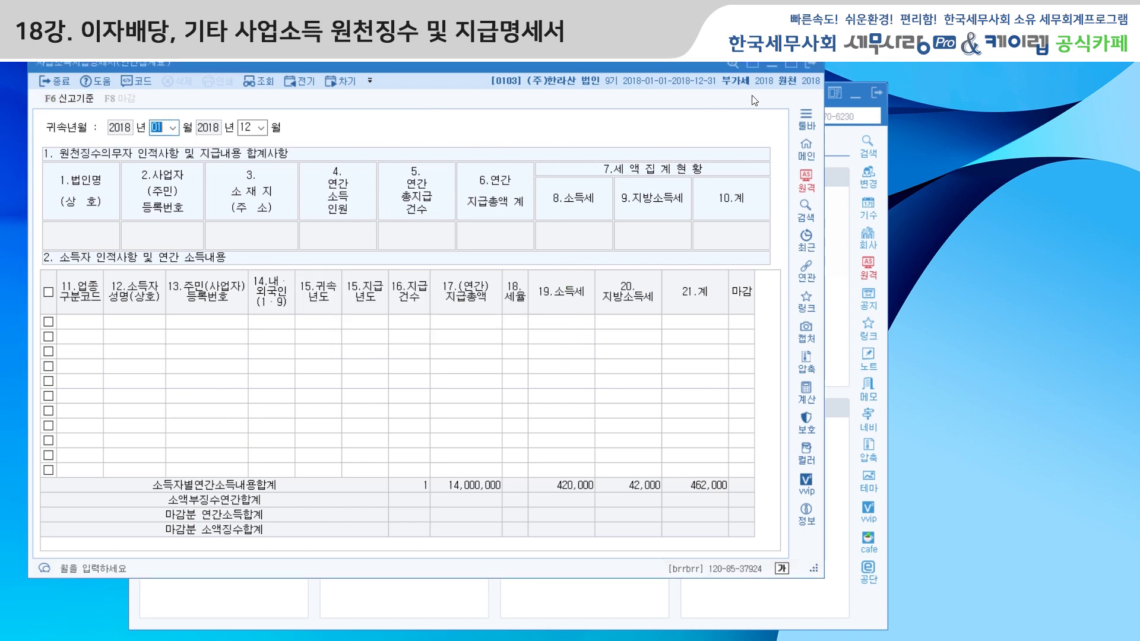
click(808, 62)
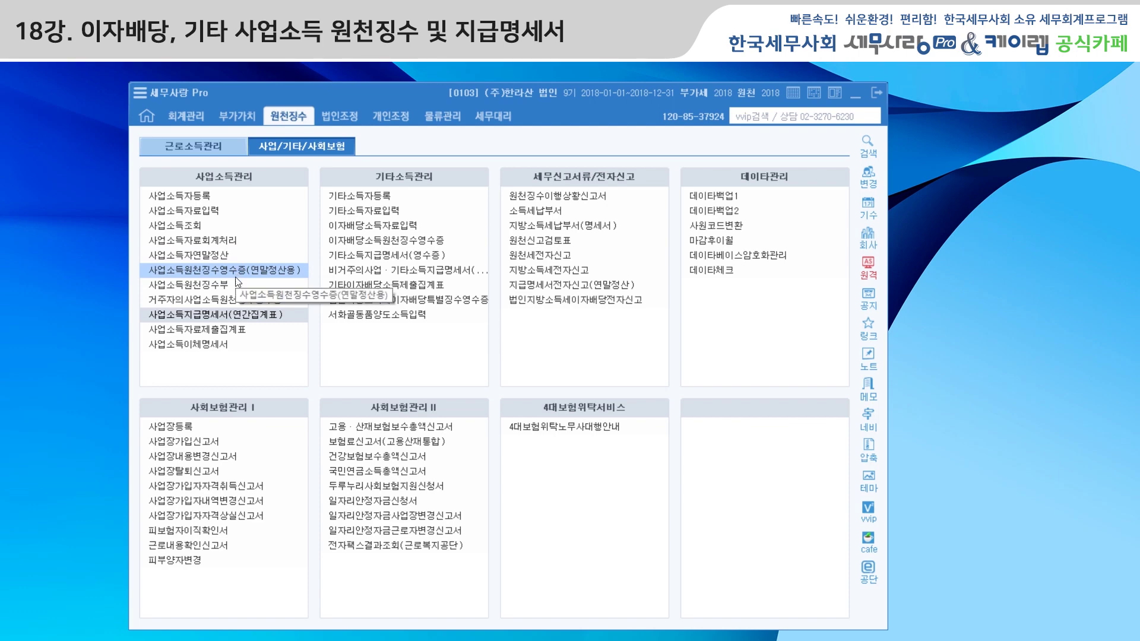
Open 원천징수이행상황신고서 for attribution and payment period 2018.04 as 1.정기신고, reloading the data instead of using the saved return.
click(557, 193)
key(Return)
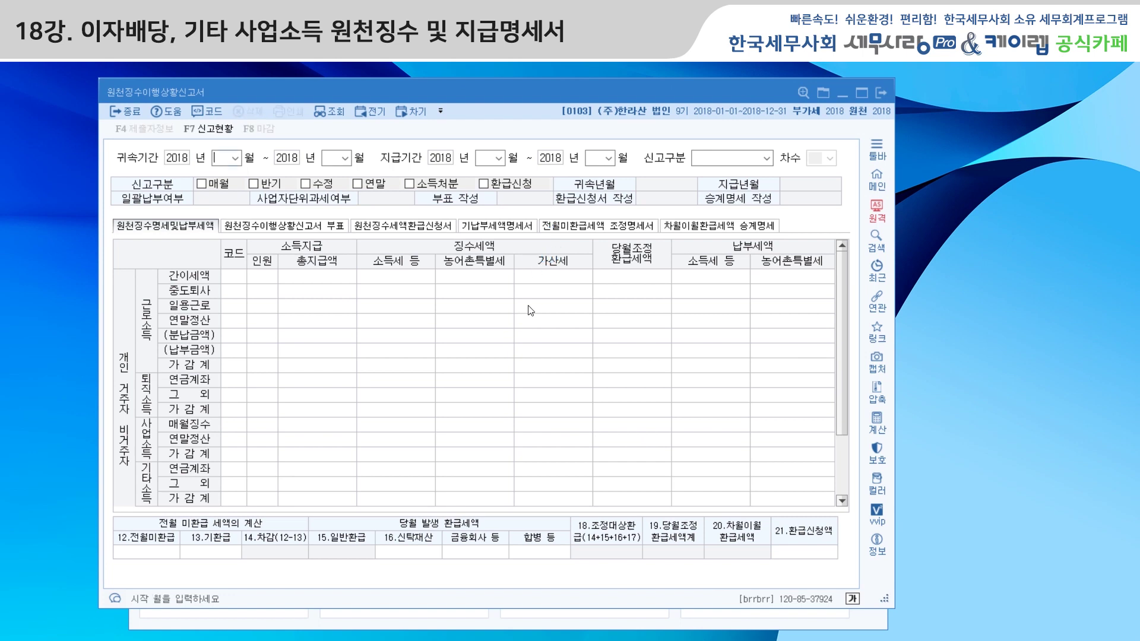
text(4)
key(Return)
key(Return)
key(Return)
key(Return)
key(Return)
key(Return)
key(Return)
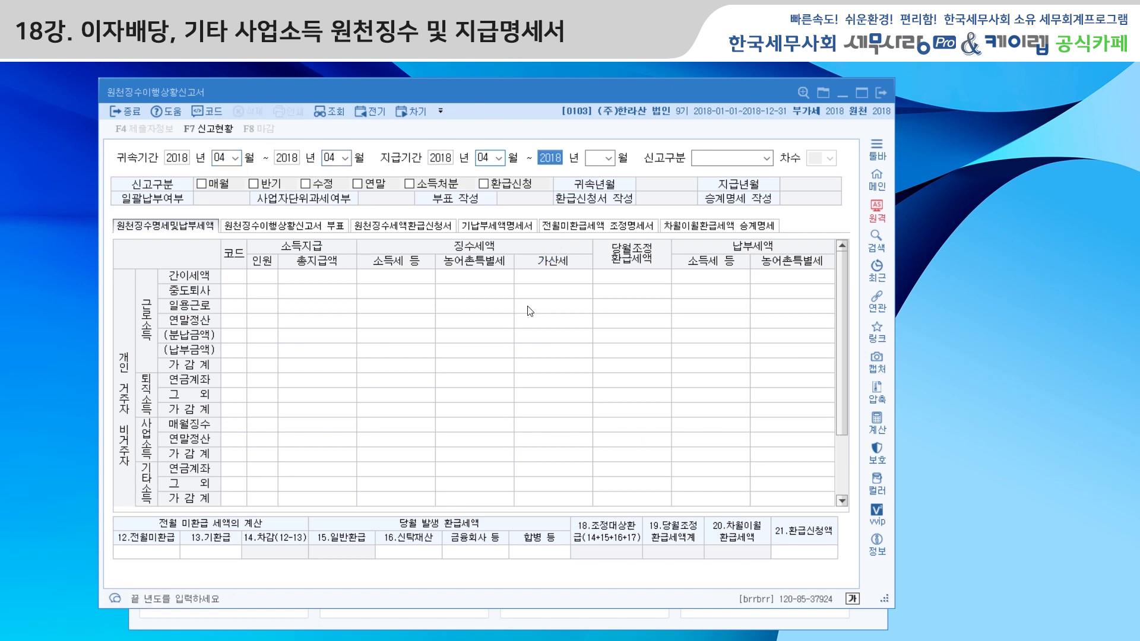
key(Return)
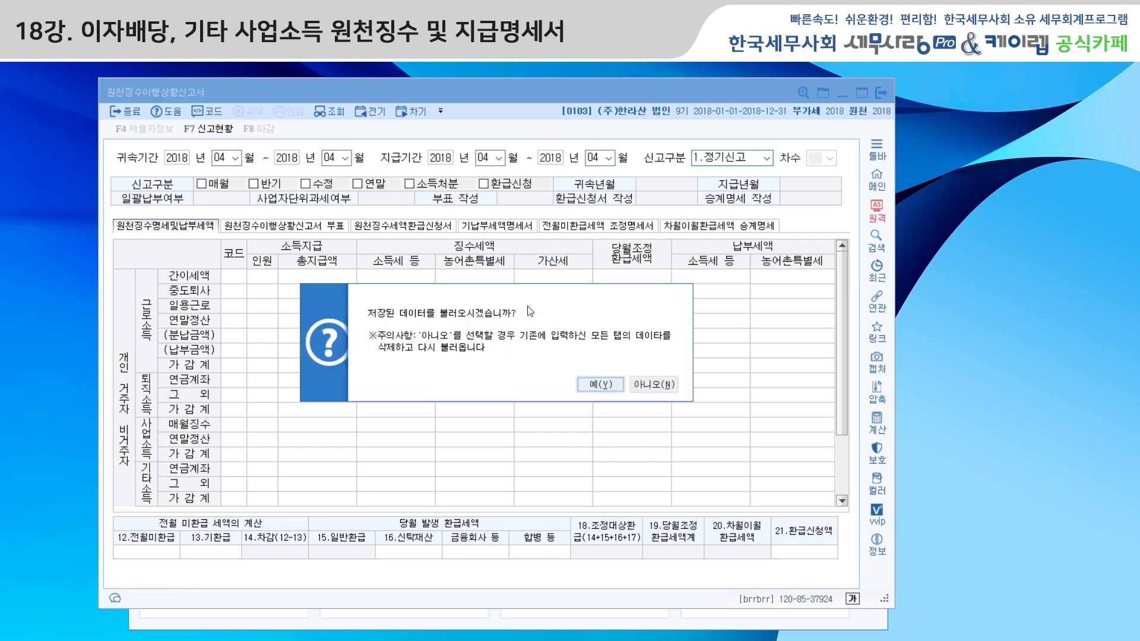
click(654, 388)
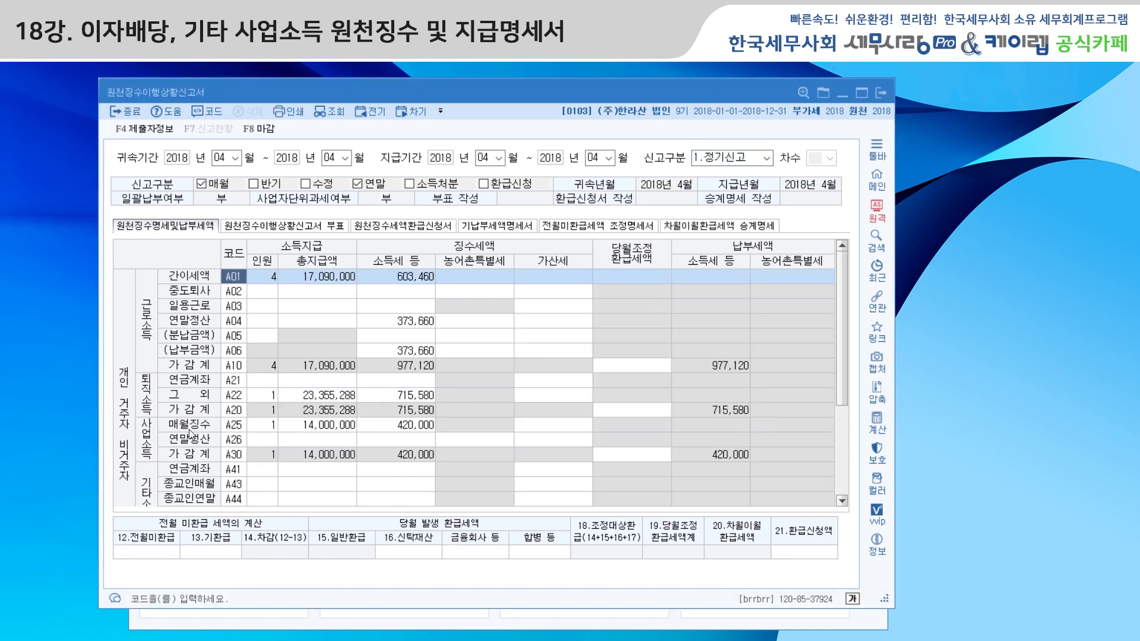
Check the business income 매월징수 (A25) total payment in the withholding return, and close the return.
click(309, 426)
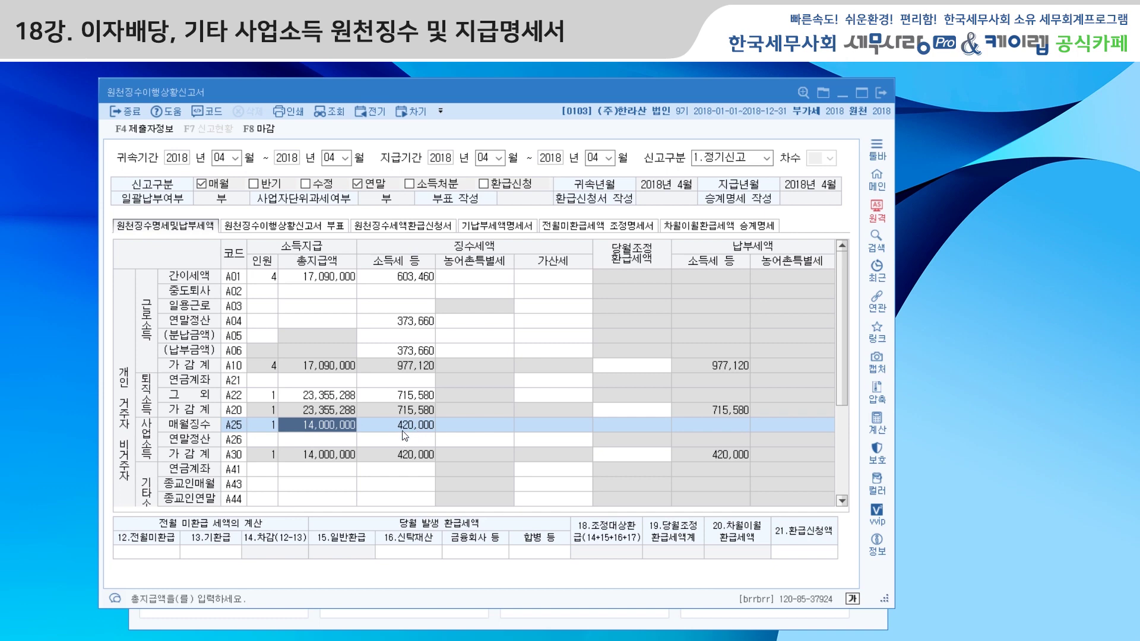
click(878, 94)
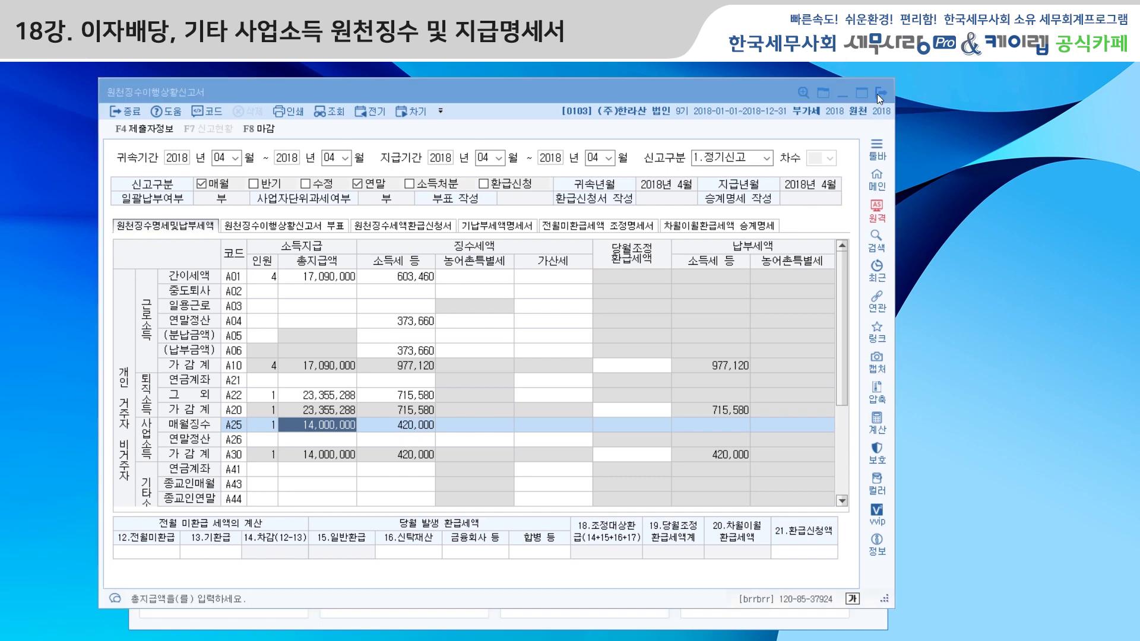
click(513, 366)
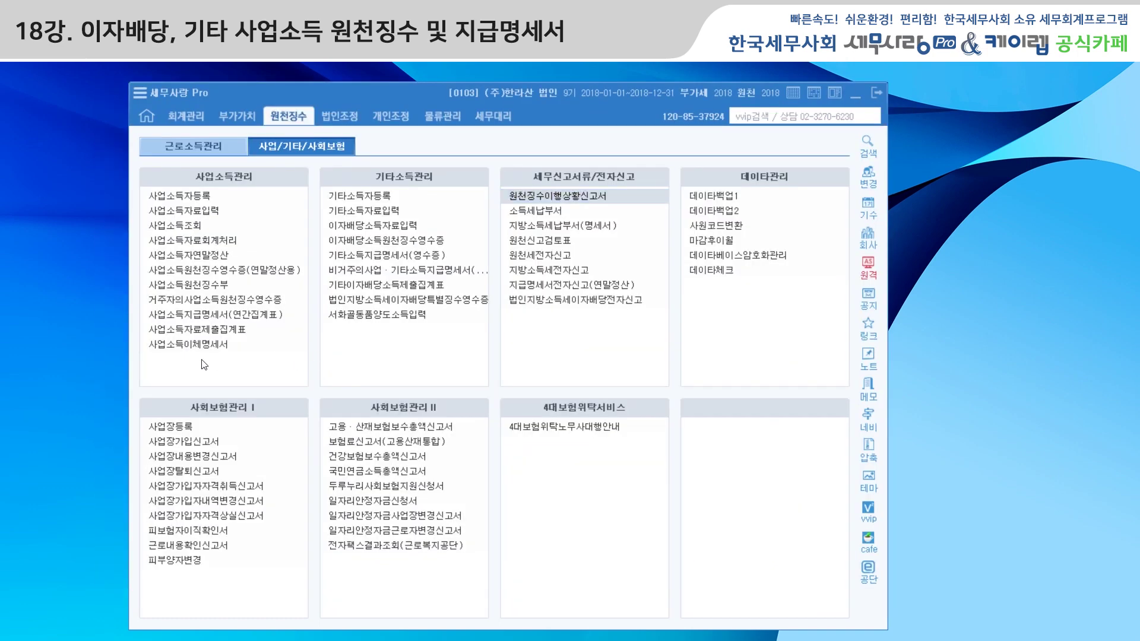
Open 사업소득자료회계처리 and load the entries for payment months 2018.01 to 2018.12 with 전표처리 0.전체.
click(229, 240)
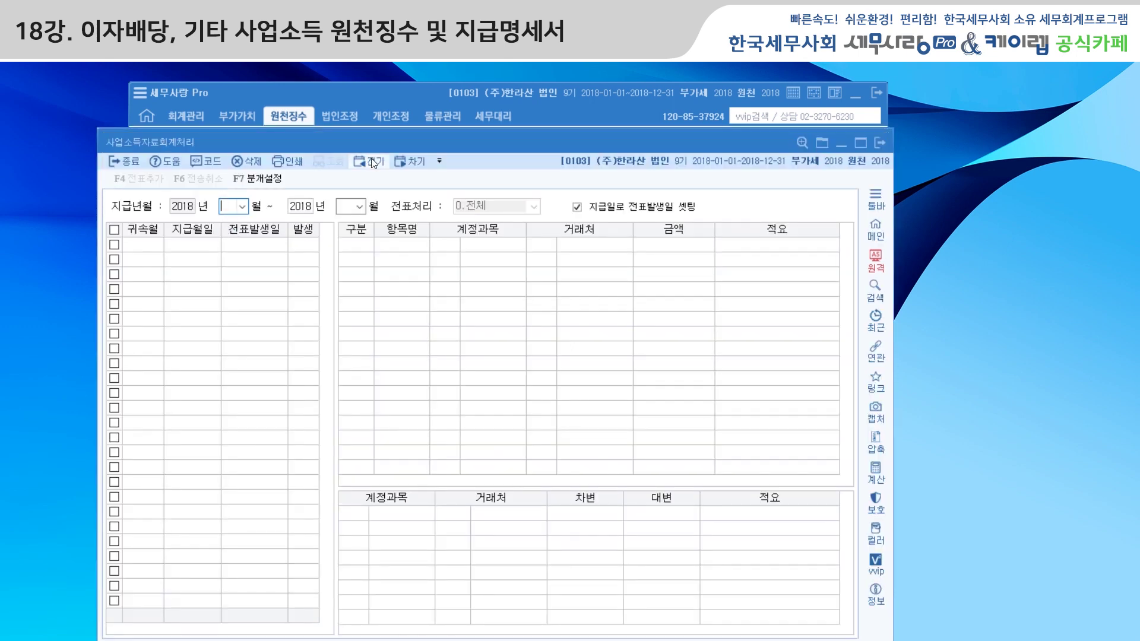
drag(400, 135, 386, 83)
text(1)
key(Return)
key(Return)
text(12)
key(Return)
key(Return)
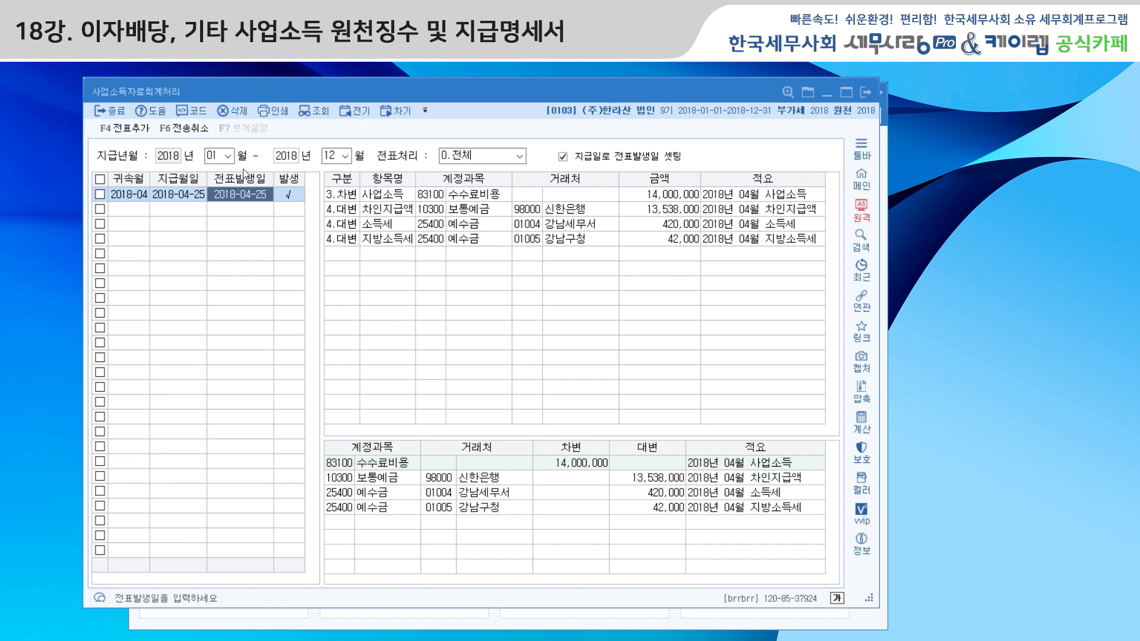
Select the 2018-04 entry and cancel its transfer (전송취소), deleting the voucher issued to 일반전표.
click(189, 128)
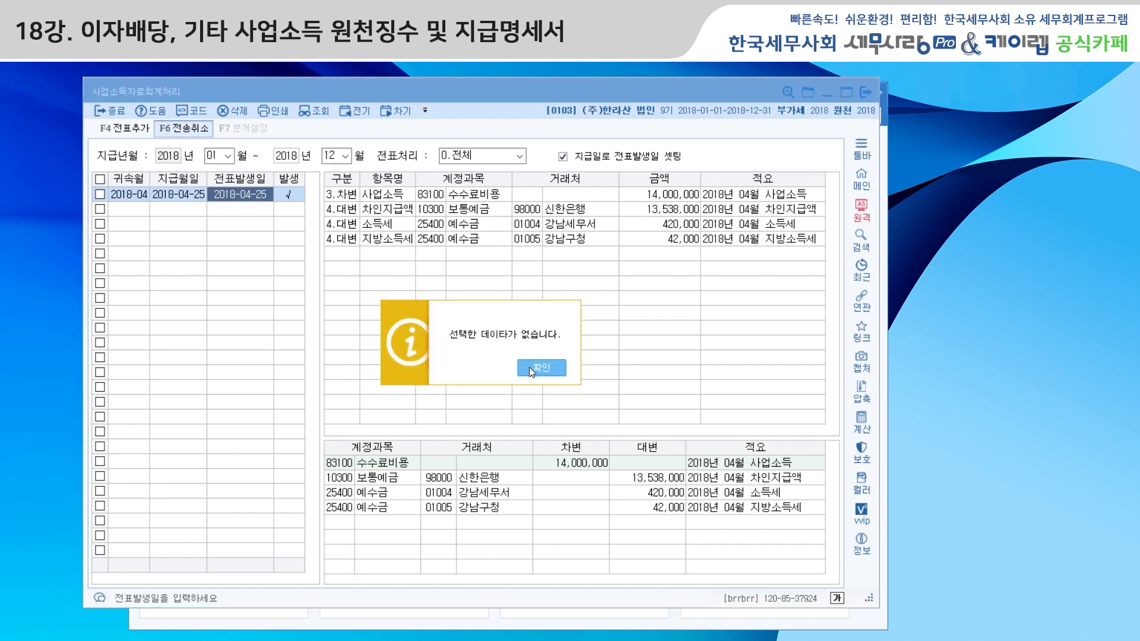
click(529, 367)
click(99, 179)
click(181, 128)
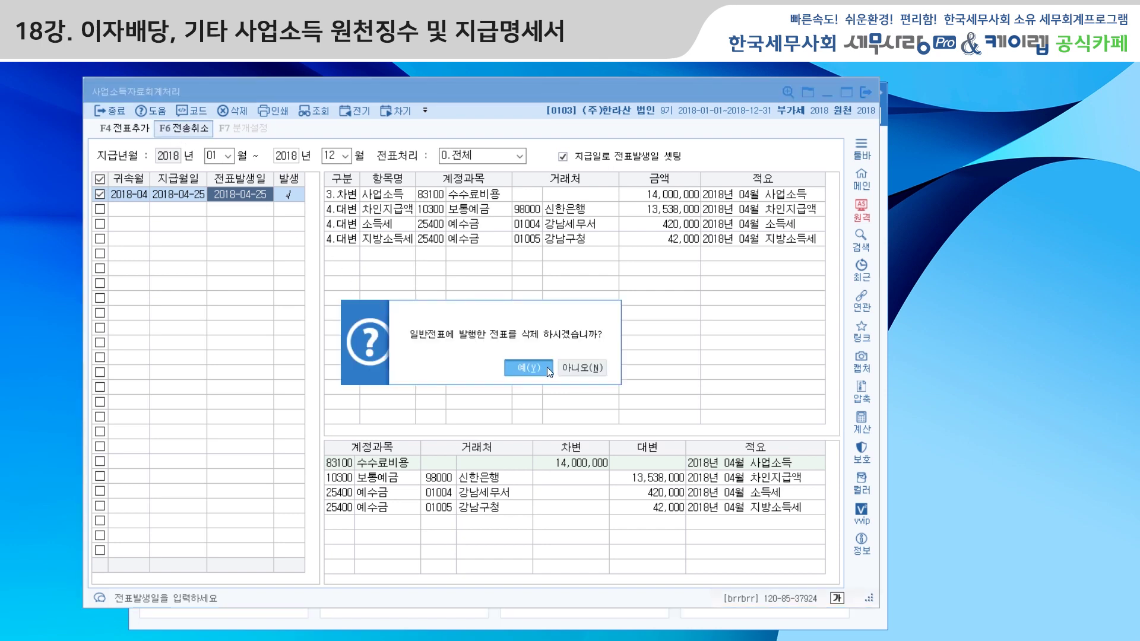
click(547, 367)
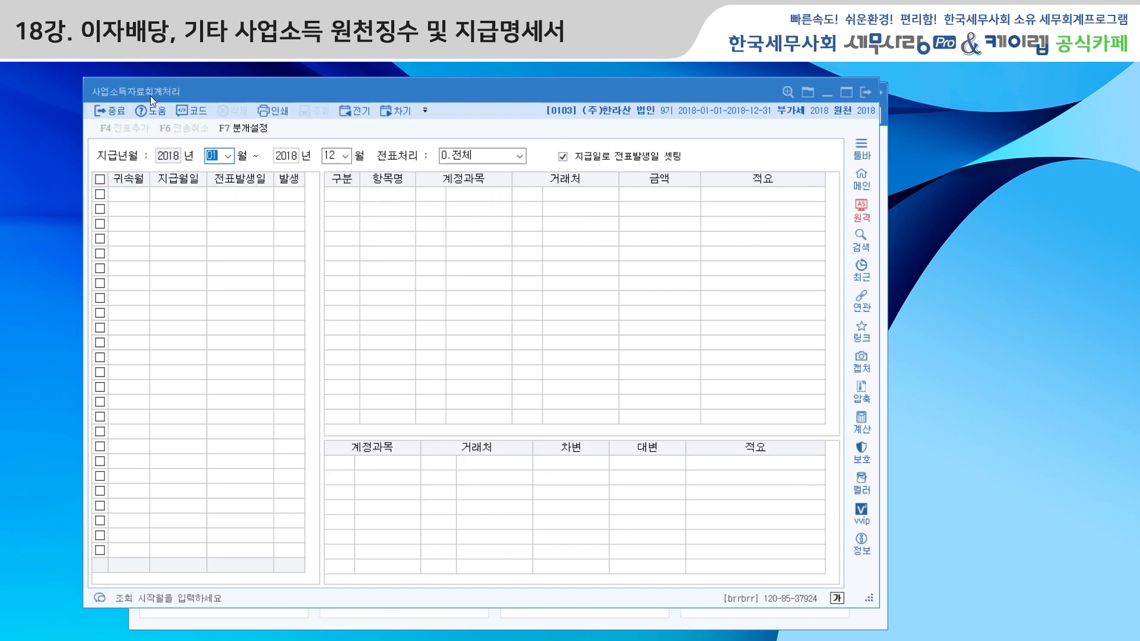
Review the accounts and counterparties in 분개설정, and reload the 2018.01 to 2018.12 entries with 전표처리 0.전체.
click(243, 136)
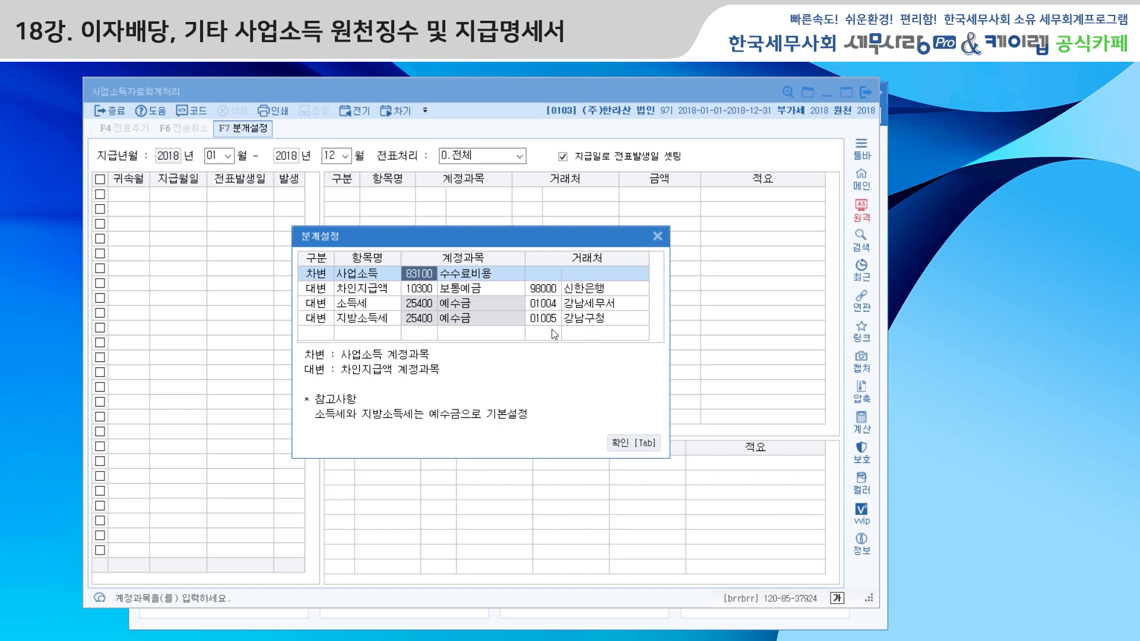
click(629, 441)
key(Return)
key(Return)
key(Return)
key(Return)
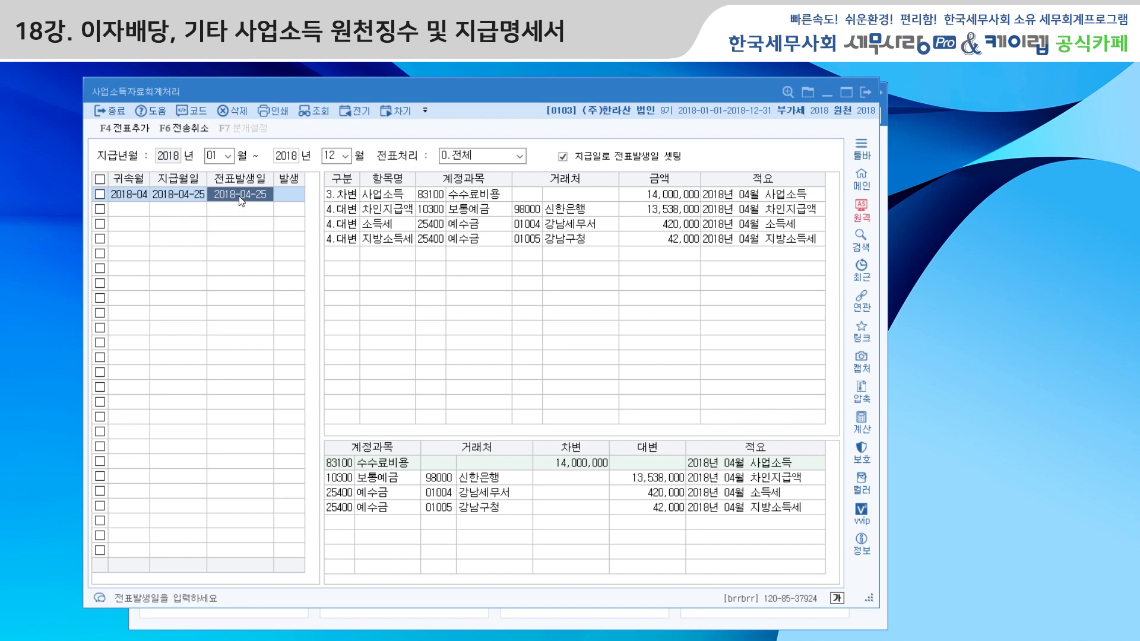
Keep 지급일로 전표발생일 셋팅 enabled, issue the selected 2018-04 entry as a voucher to 일반전표, and close the accounting window.
click(562, 156)
click(563, 158)
click(100, 179)
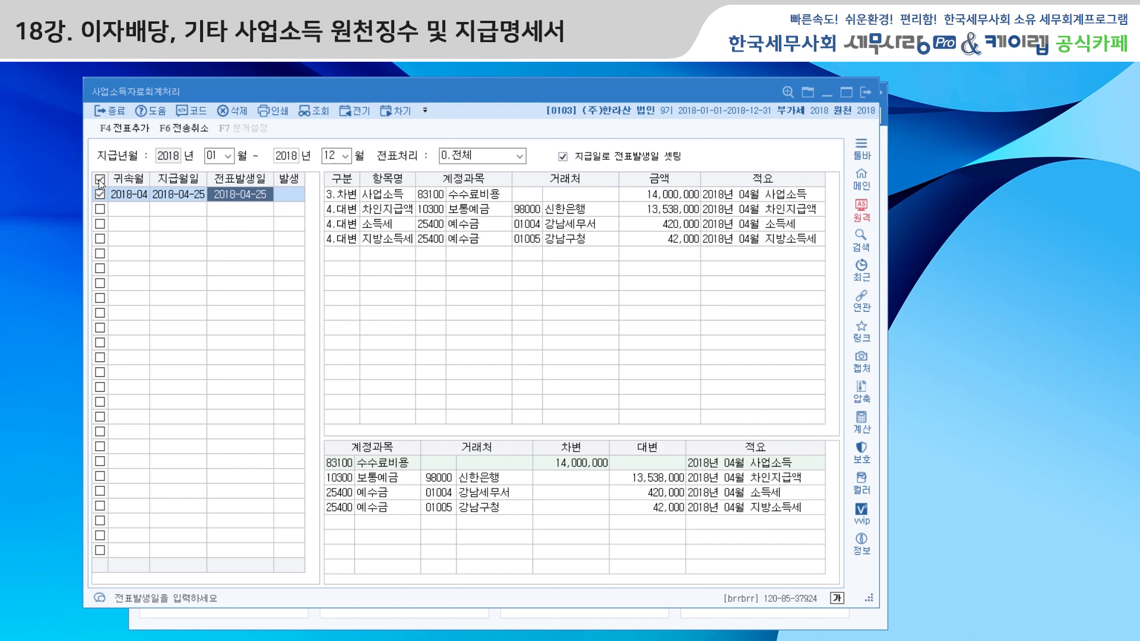
click(129, 129)
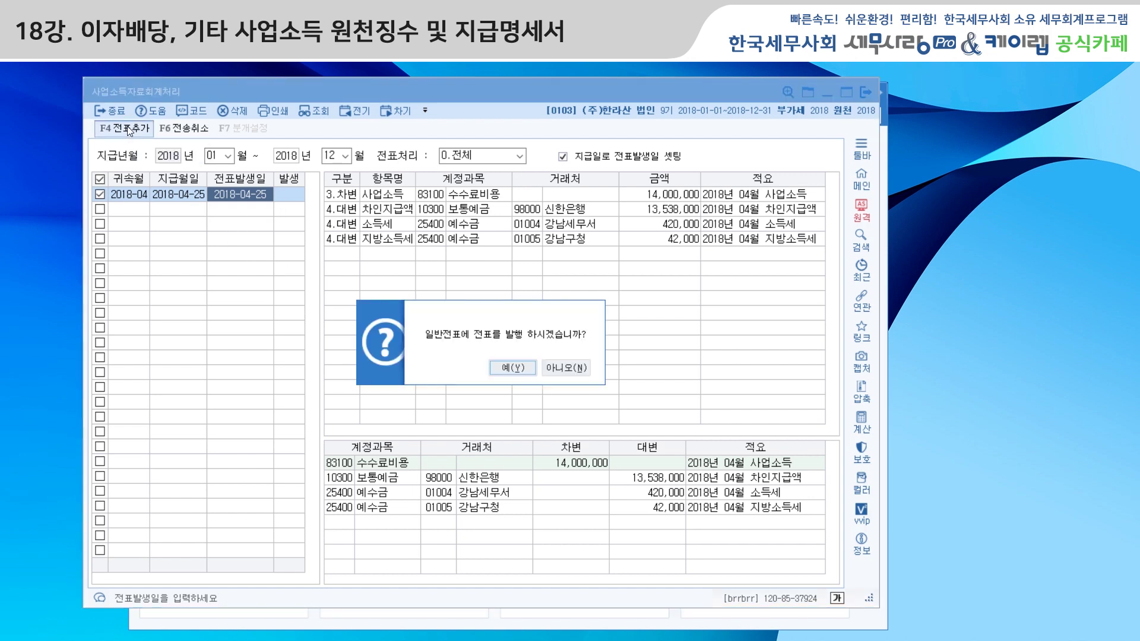
click(501, 369)
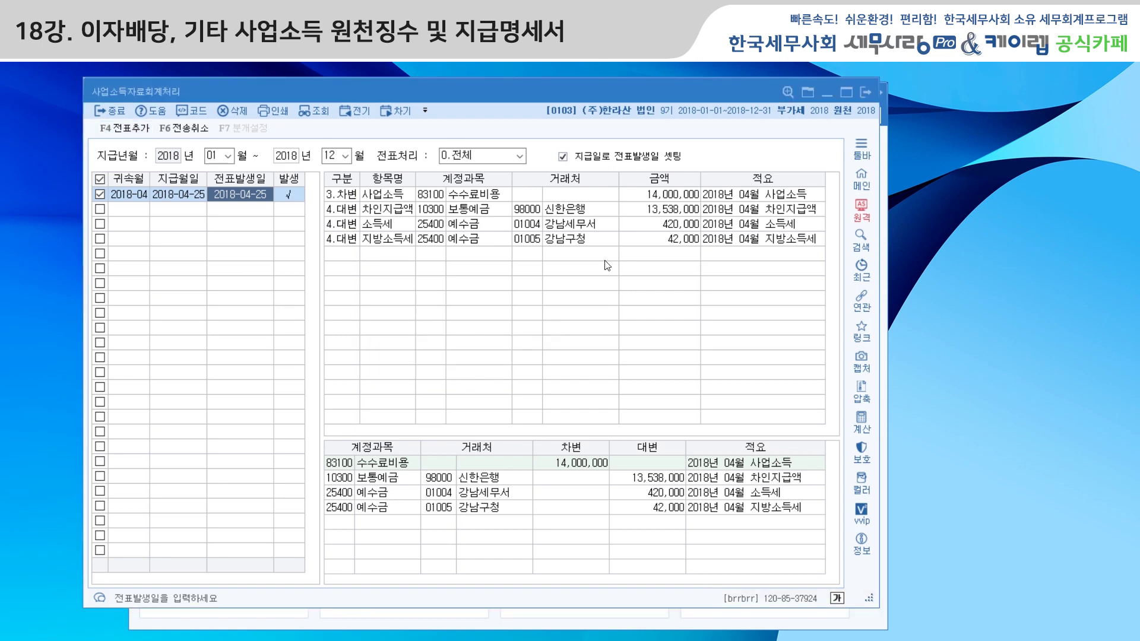
click(864, 95)
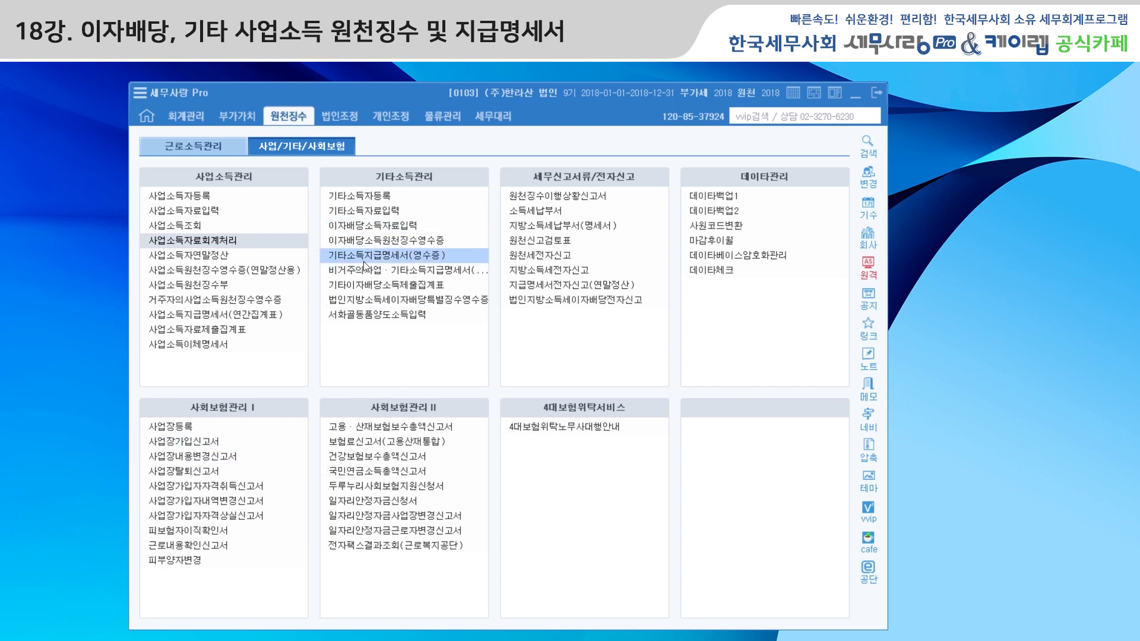
Open 기타소득자등록 and look through the income type codes available for the first earner in the 소득구분 code help.
click(383, 198)
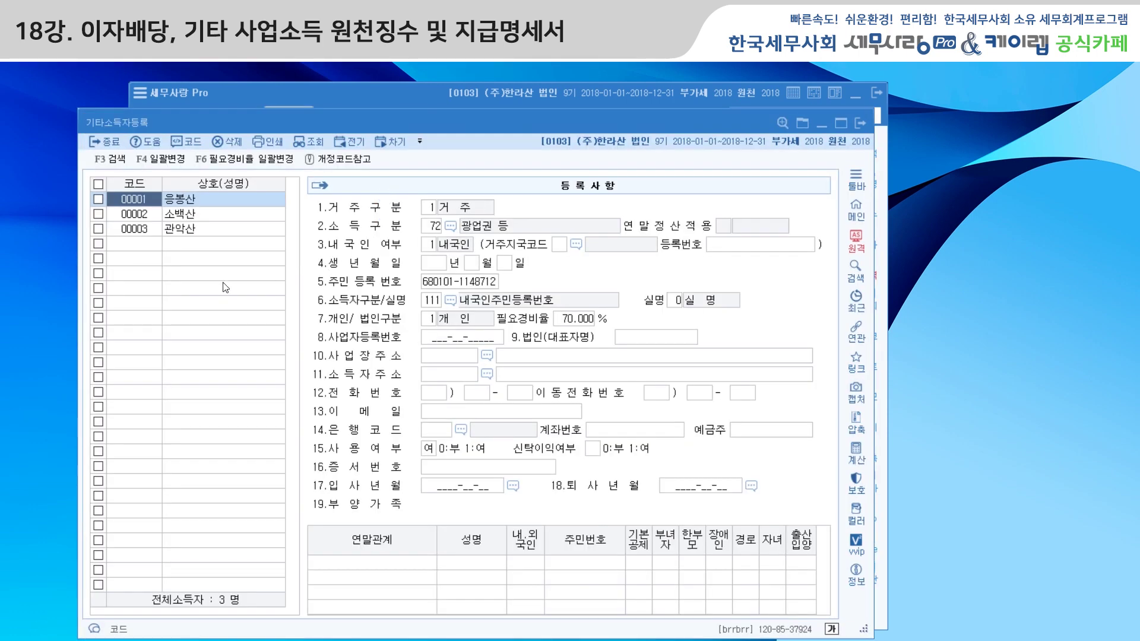
drag(457, 127, 457, 103)
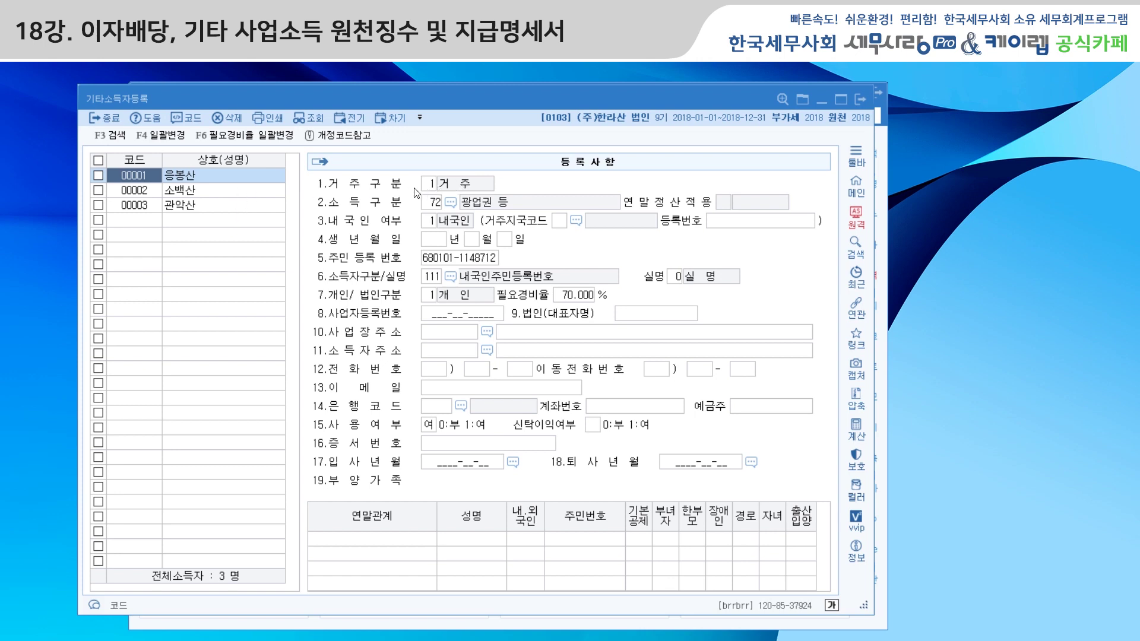
click(435, 203)
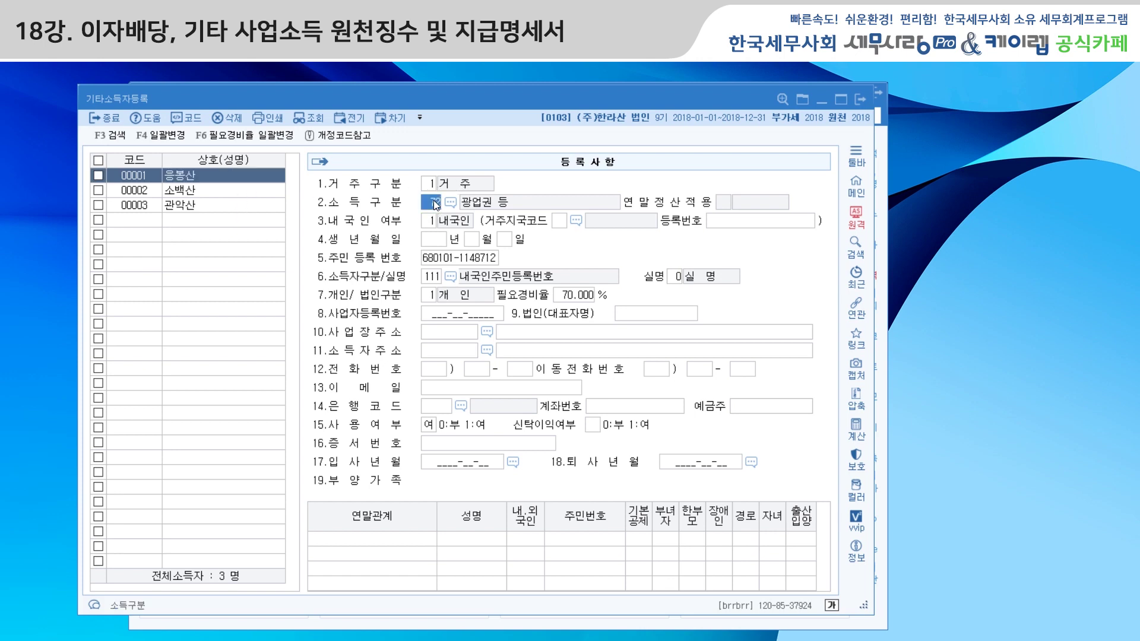
click(453, 202)
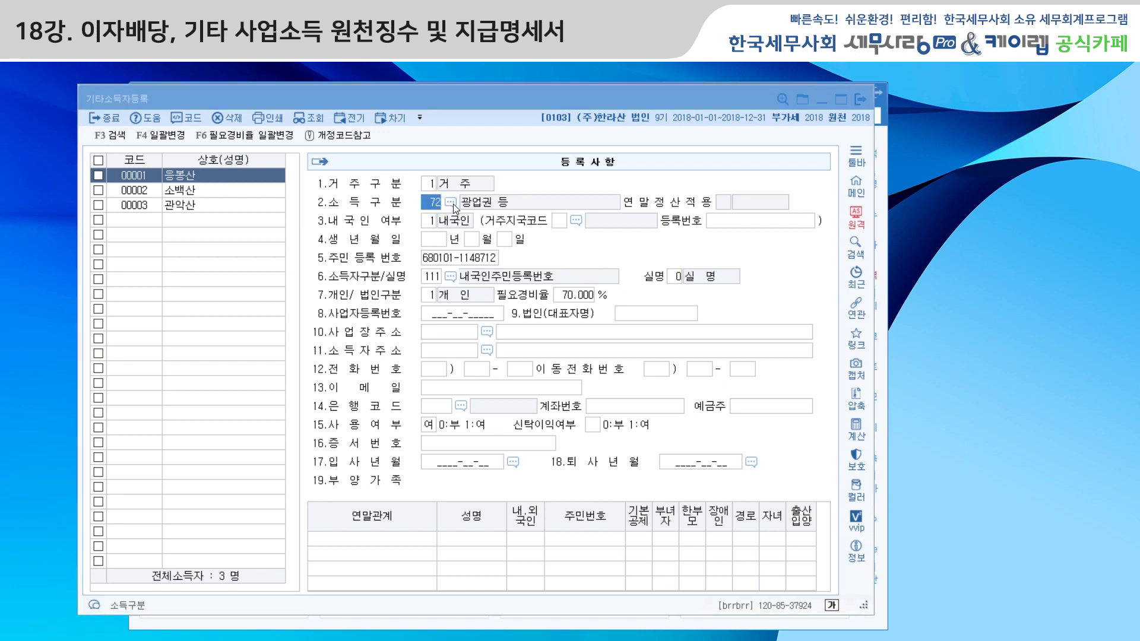
drag(779, 298, 773, 352)
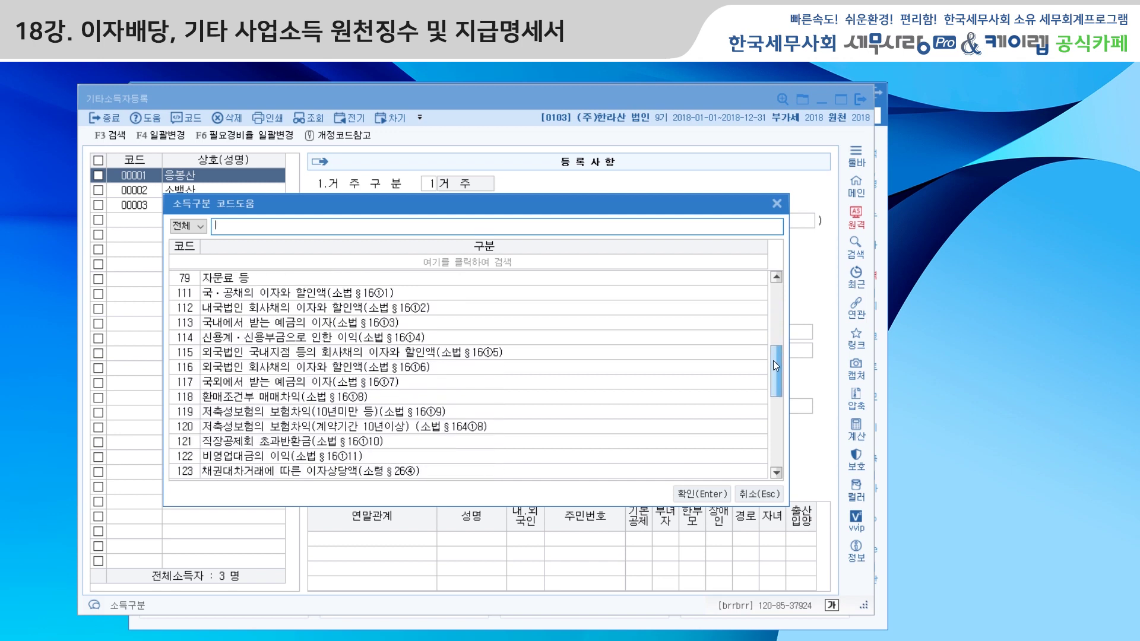
drag(773, 362, 779, 287)
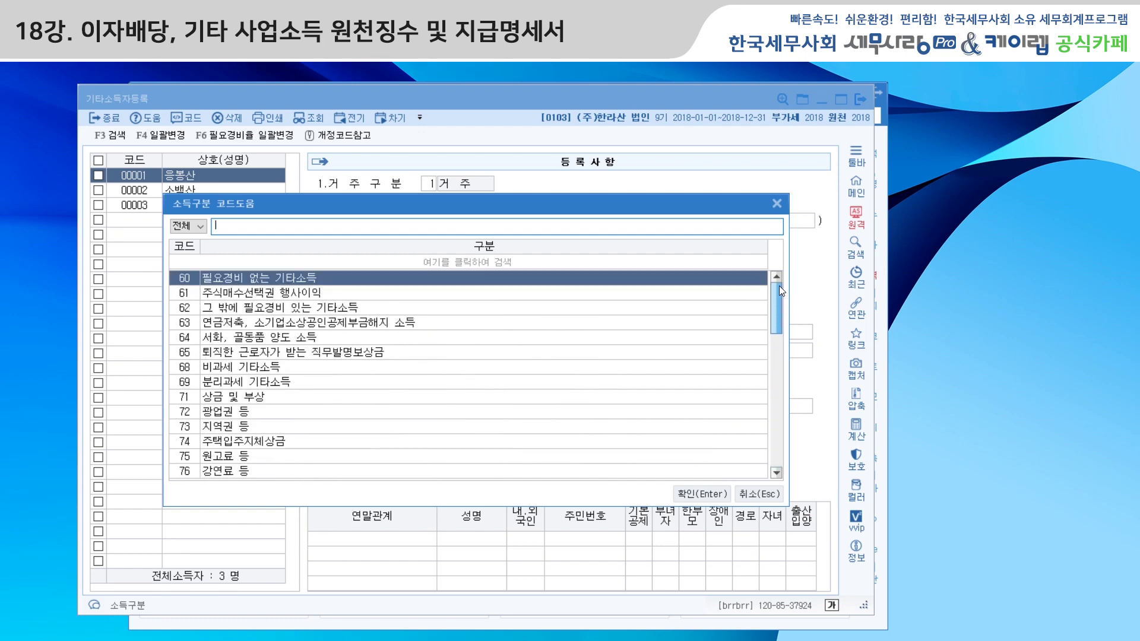
click(778, 204)
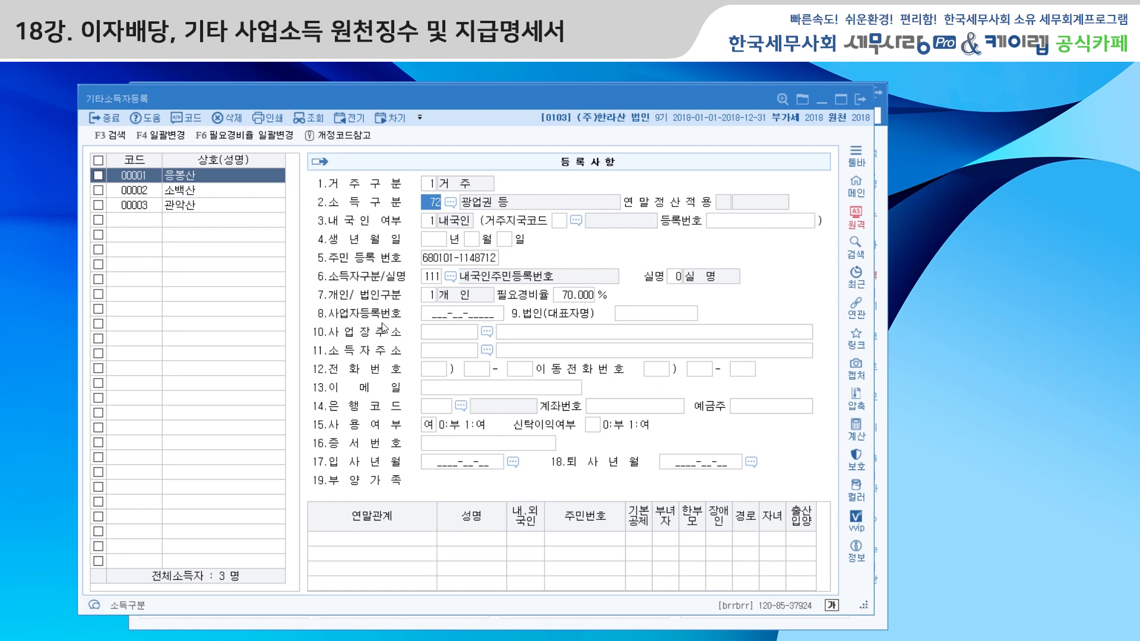
Review the second and third earners' registrations and the 필요경비율 일괄변경 information, and close 기타소득자등록 without applying a rate change.
click(224, 192)
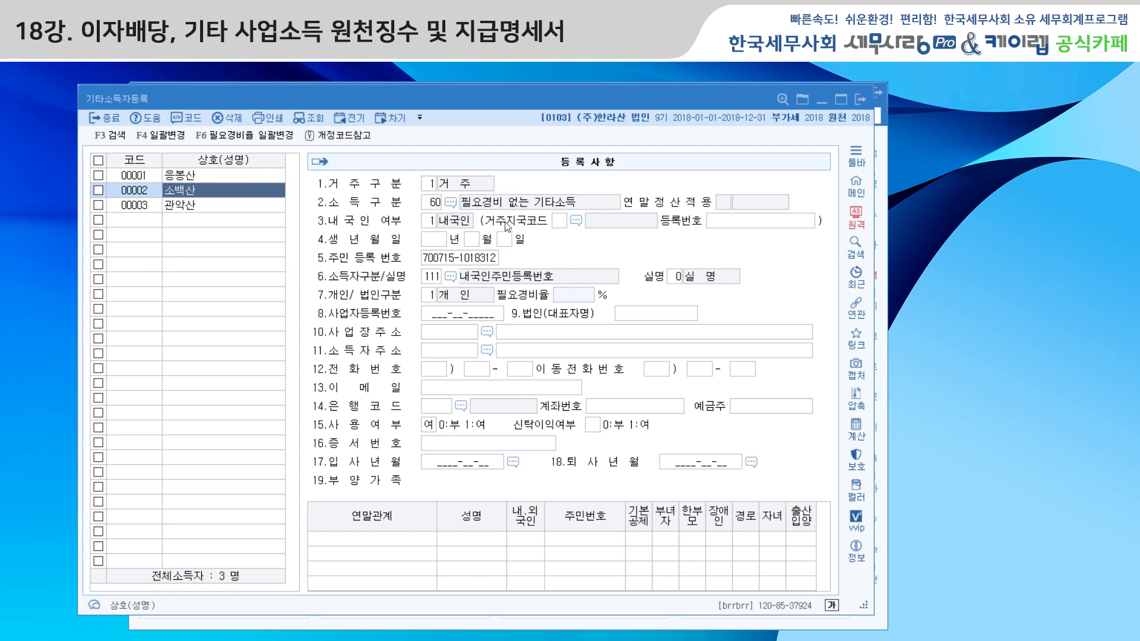
click(209, 206)
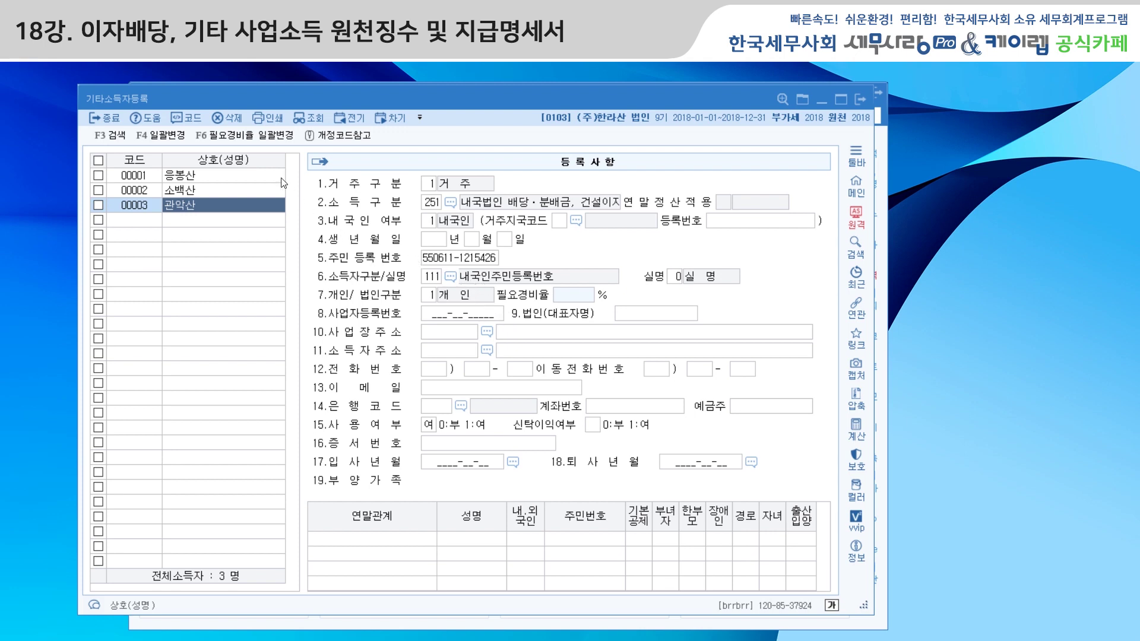
click(235, 139)
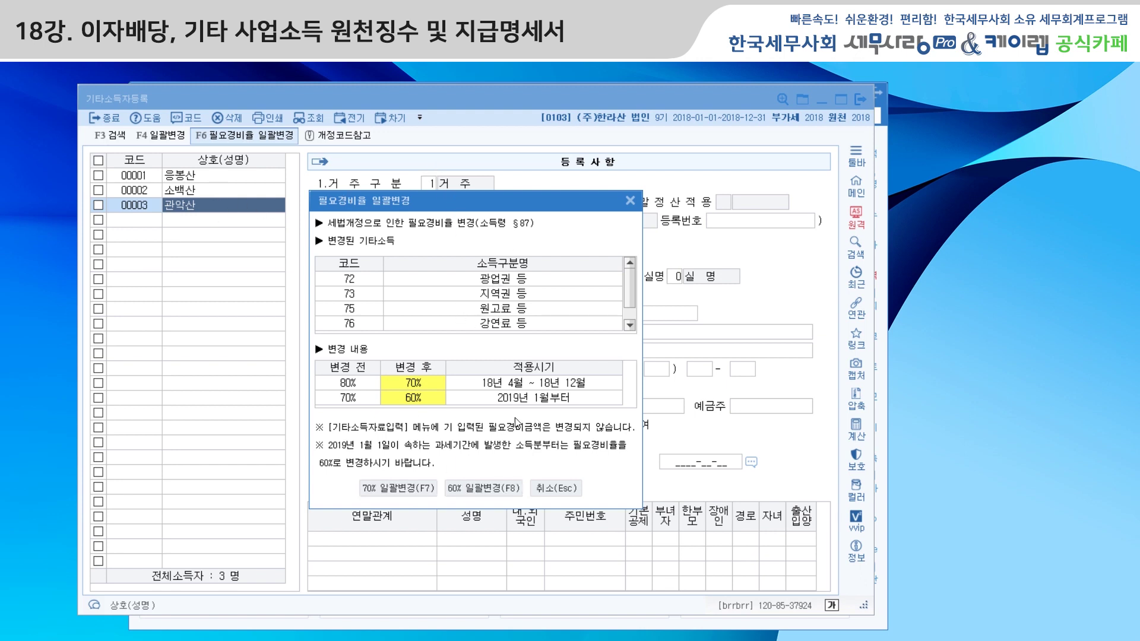
click(630, 201)
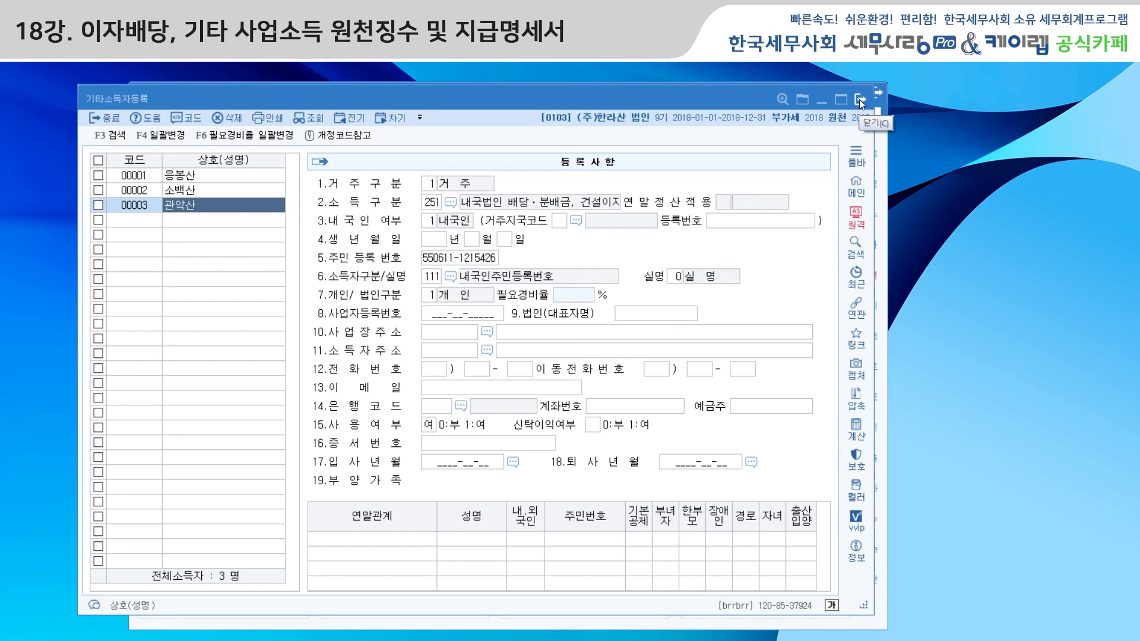
click(860, 104)
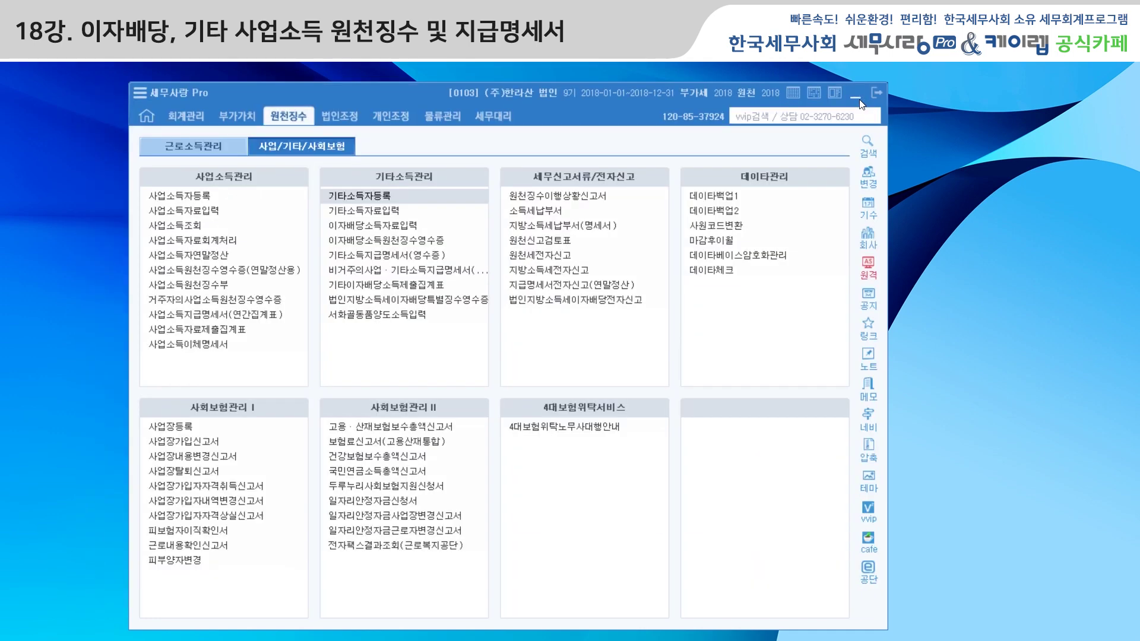
Open 기타소득자료입력 for payment month 2018-10, review the payment and tax details of both earners, and close the window.
click(392, 210)
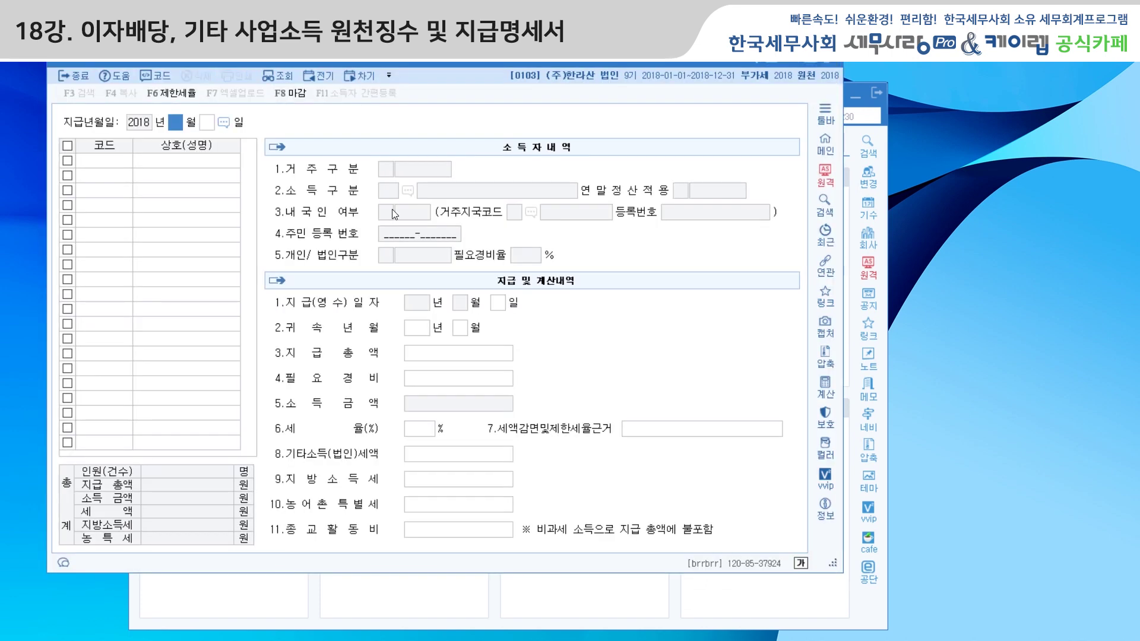
text(10)
key(Return)
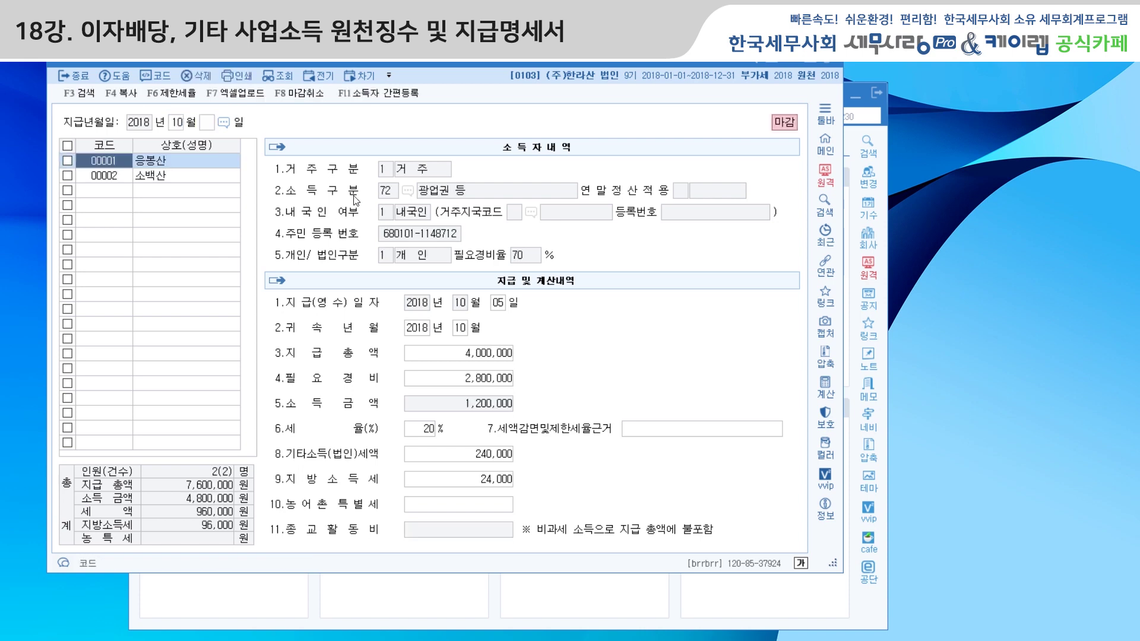
click(168, 177)
click(173, 165)
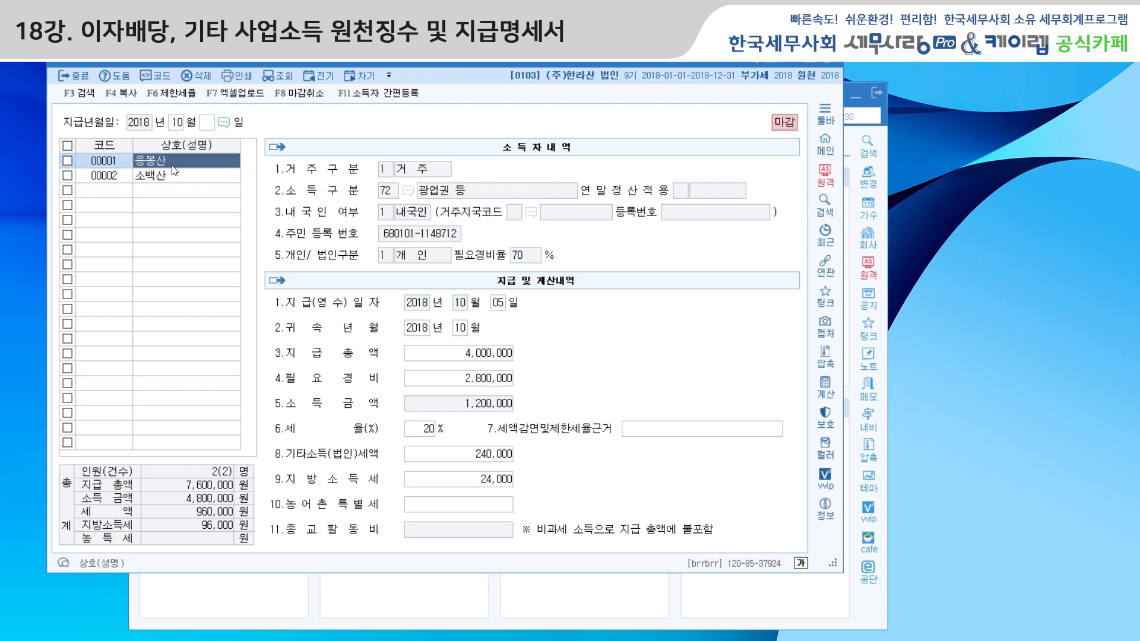
click(477, 355)
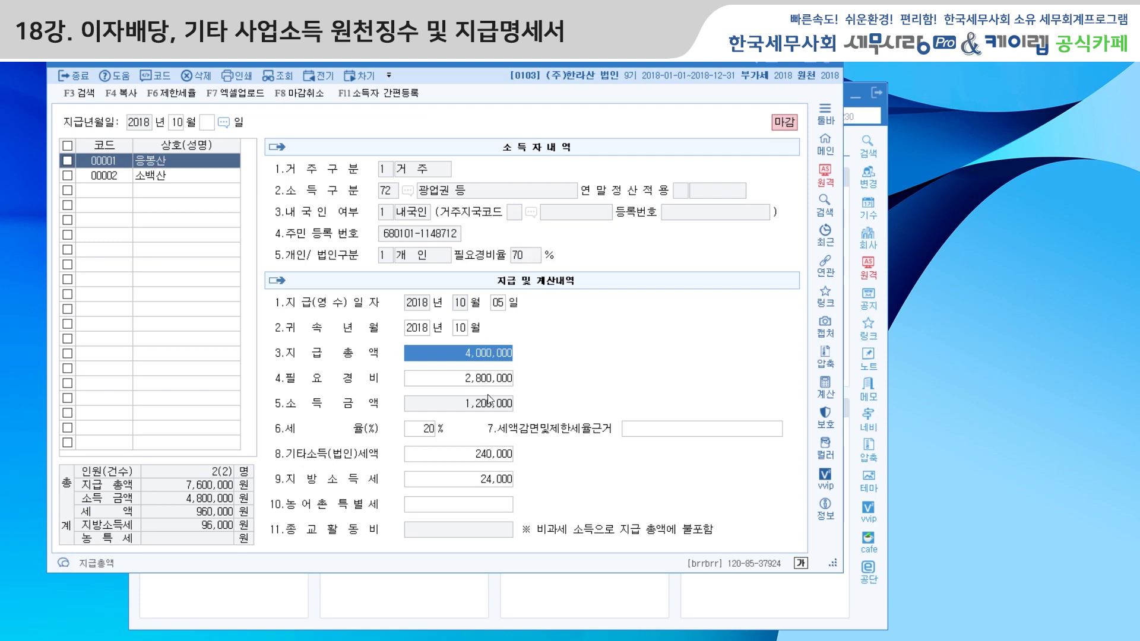
click(159, 179)
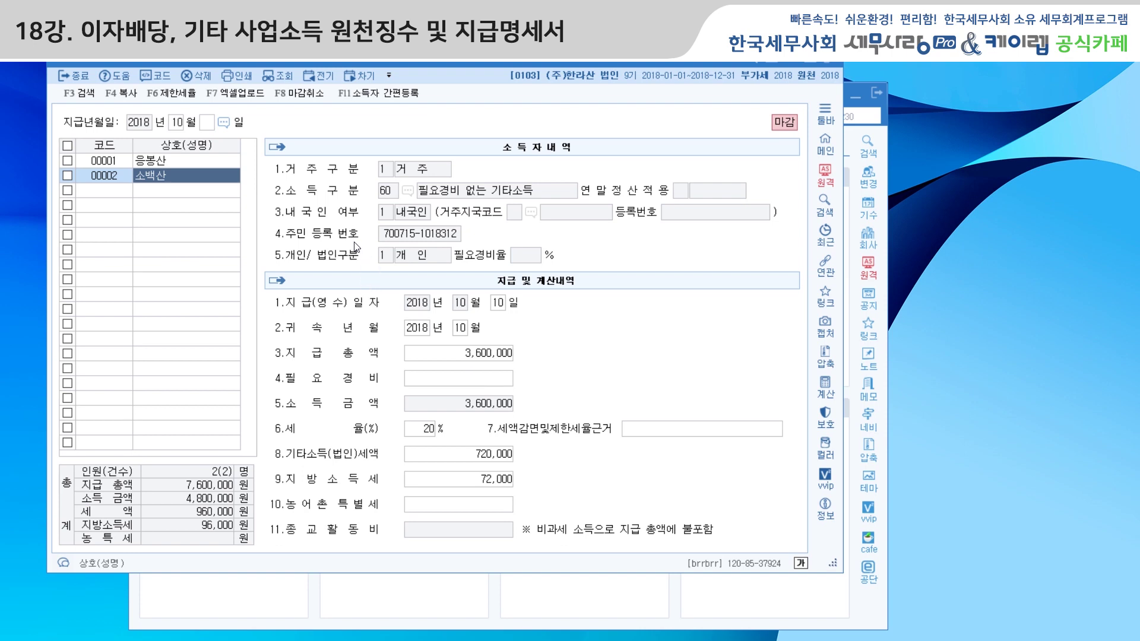
click(833, 61)
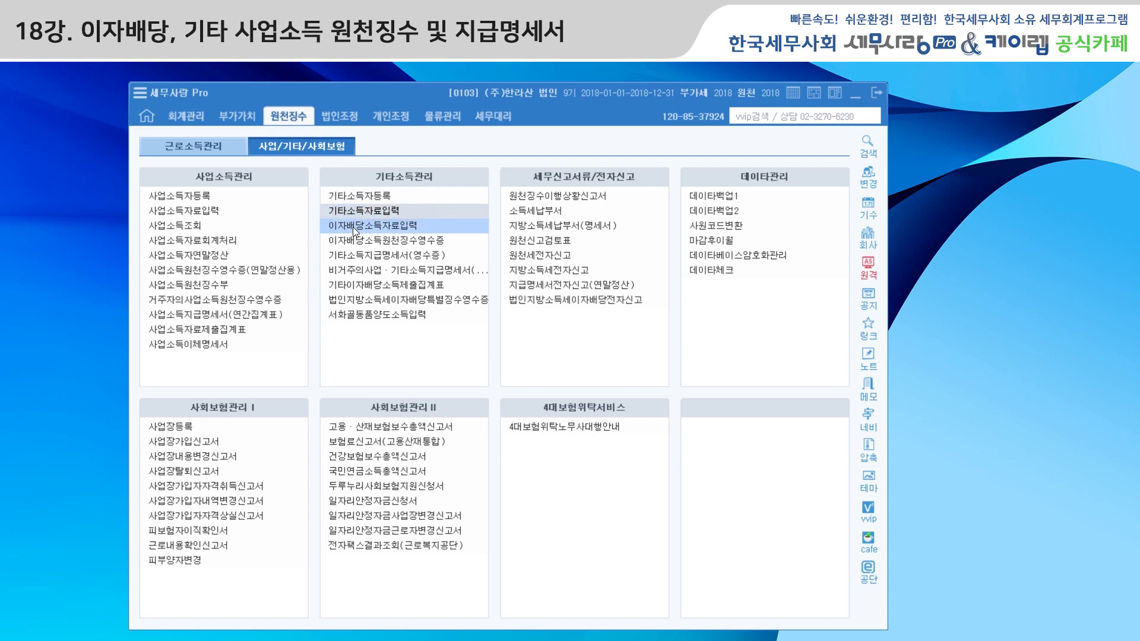
Open 이자배당소득자료입력, load the entries for payment month 2018-10, and select the dividend earner in the first row.
click(386, 225)
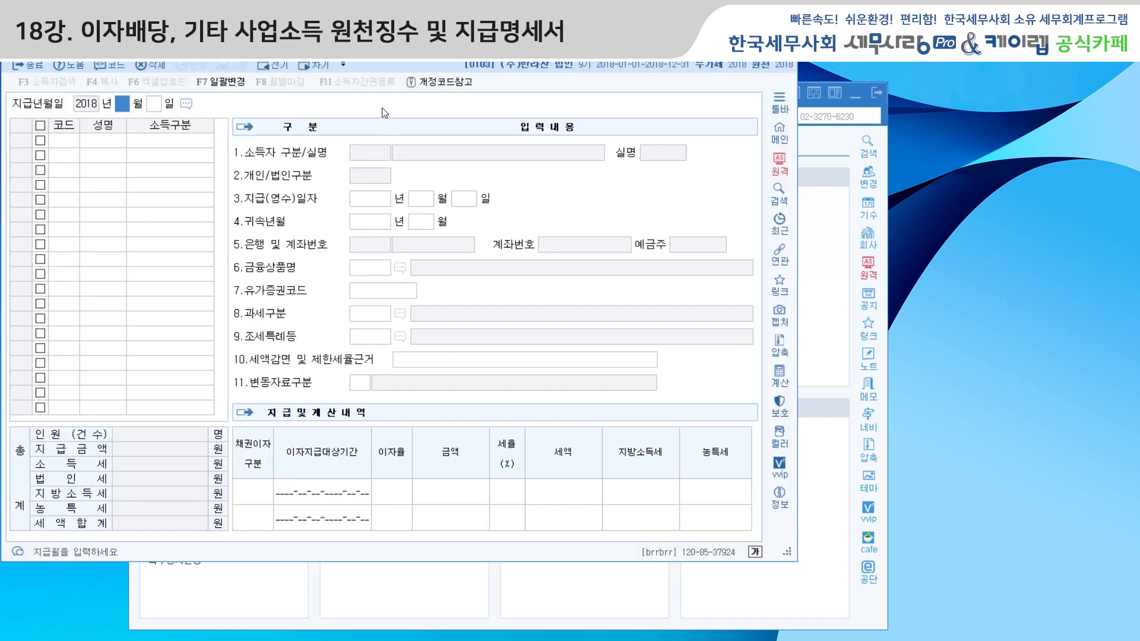
drag(381, 47, 411, 96)
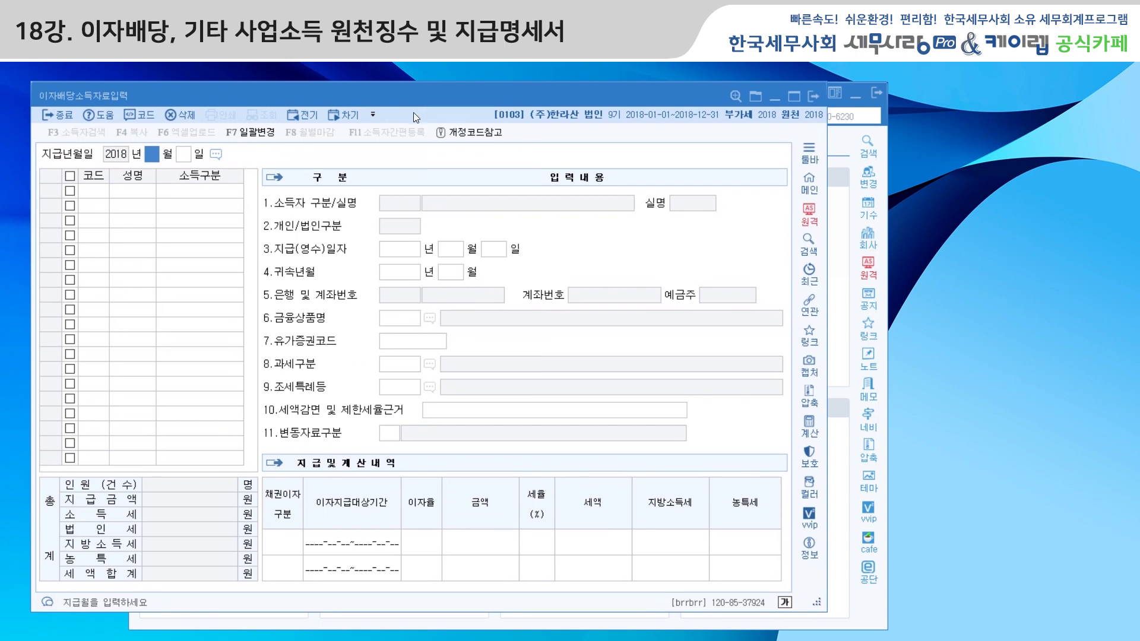
text(10)
key(Return)
key(Return)
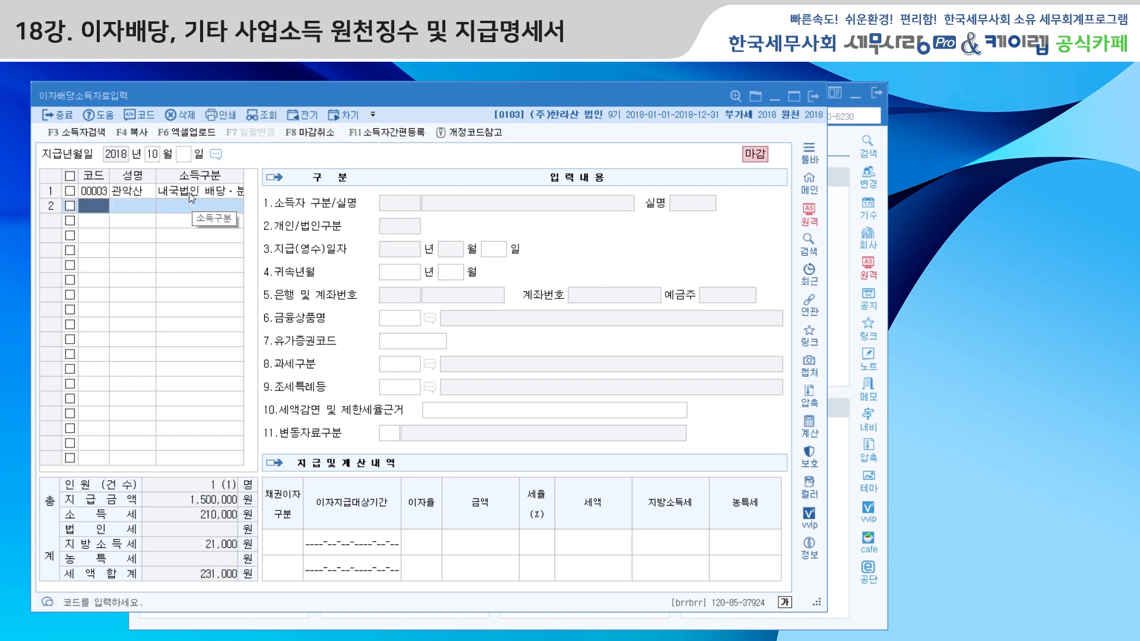
click(105, 197)
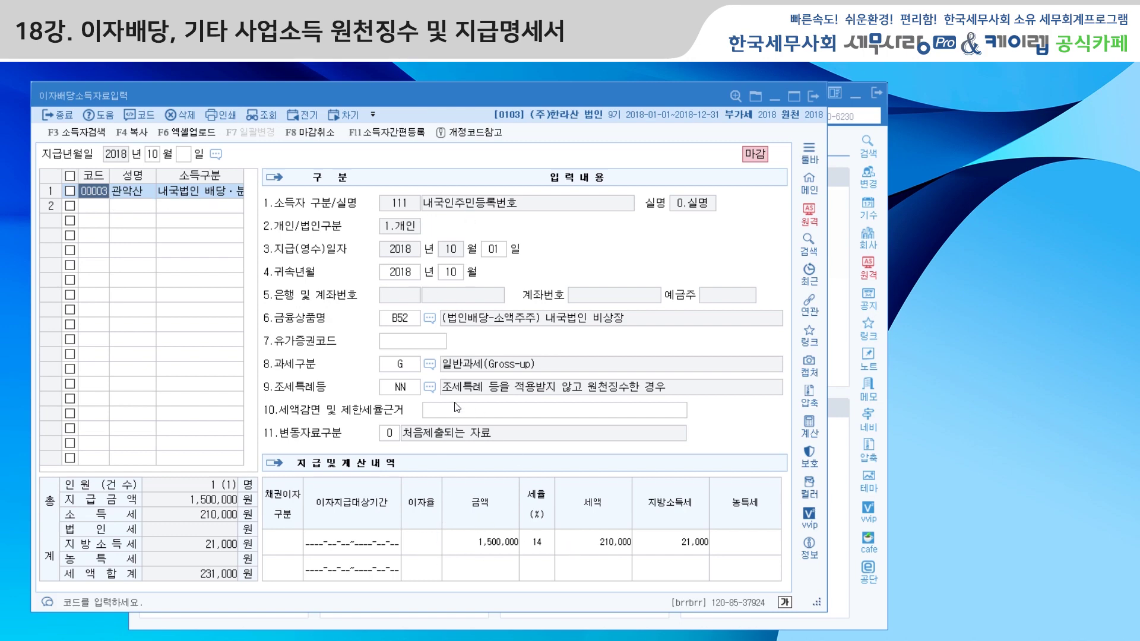
Look through the financial product codes and set the dividend entry's 금융상품명 to B52 (법인배당-소액주주) 내국법인 비상장.
click(407, 324)
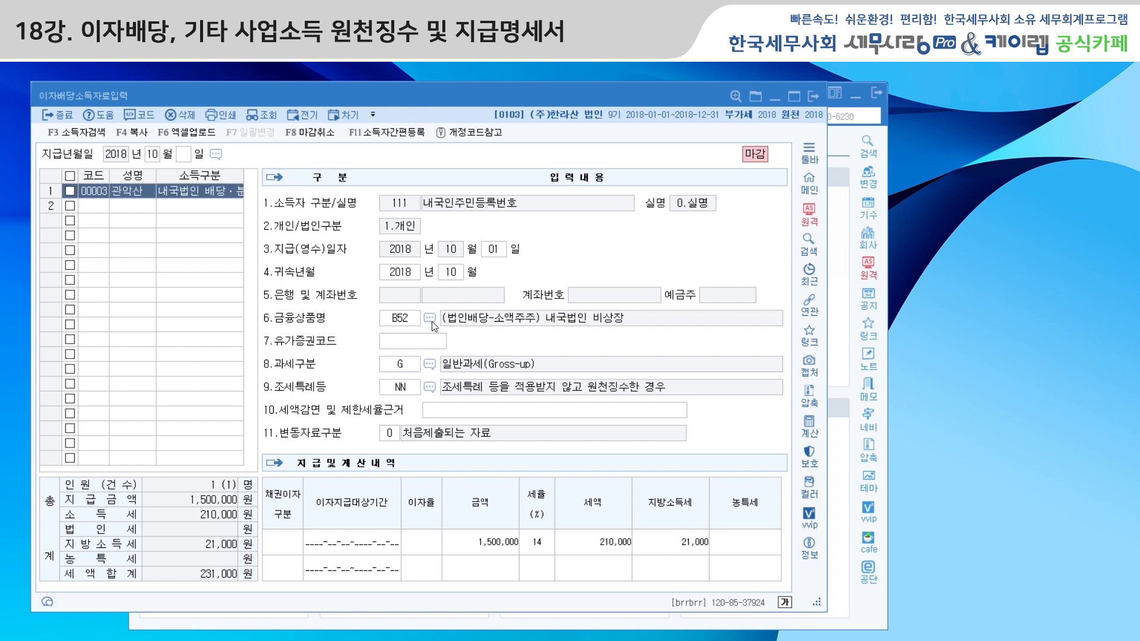
click(430, 319)
drag(458, 201, 469, 176)
drag(743, 257, 743, 280)
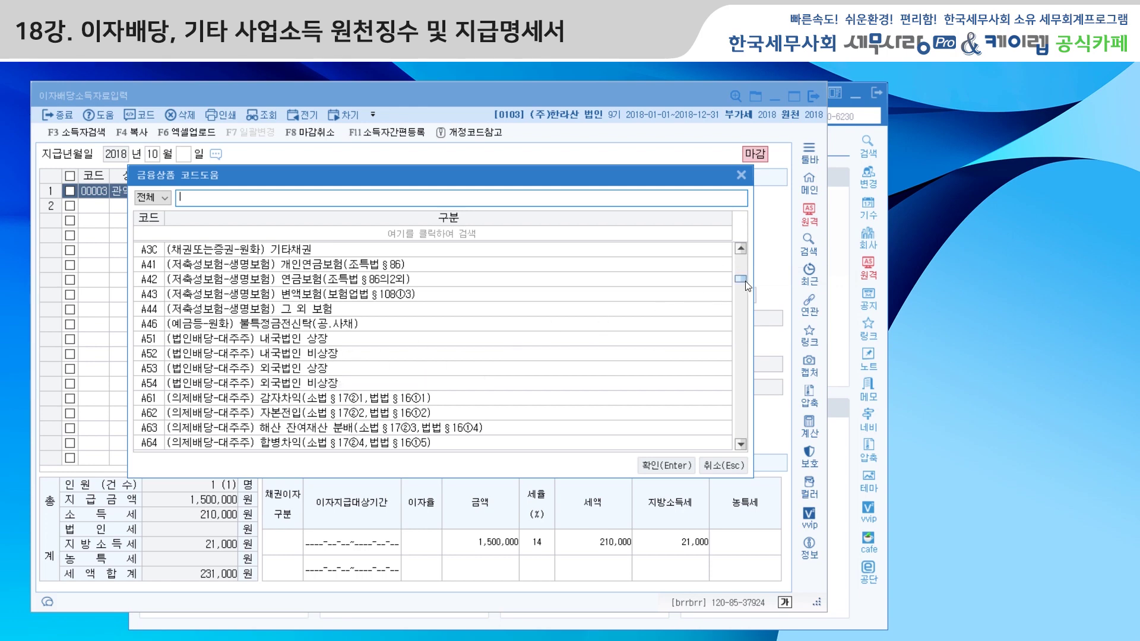
click(742, 443)
drag(742, 443, 744, 443)
drag(740, 318, 740, 326)
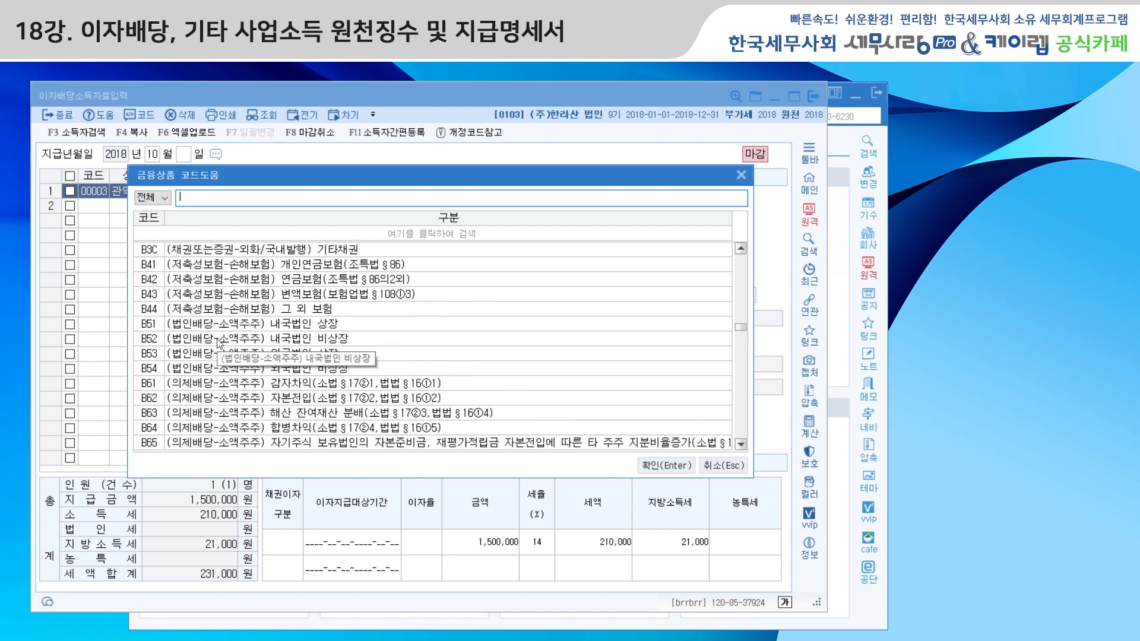
click(325, 343)
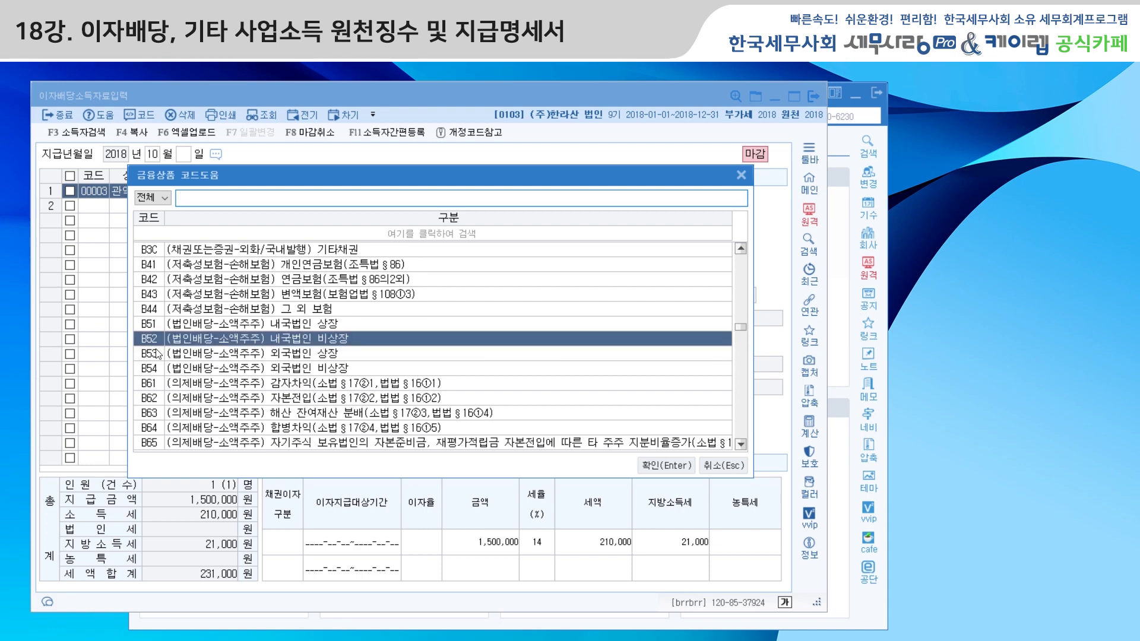
click(668, 468)
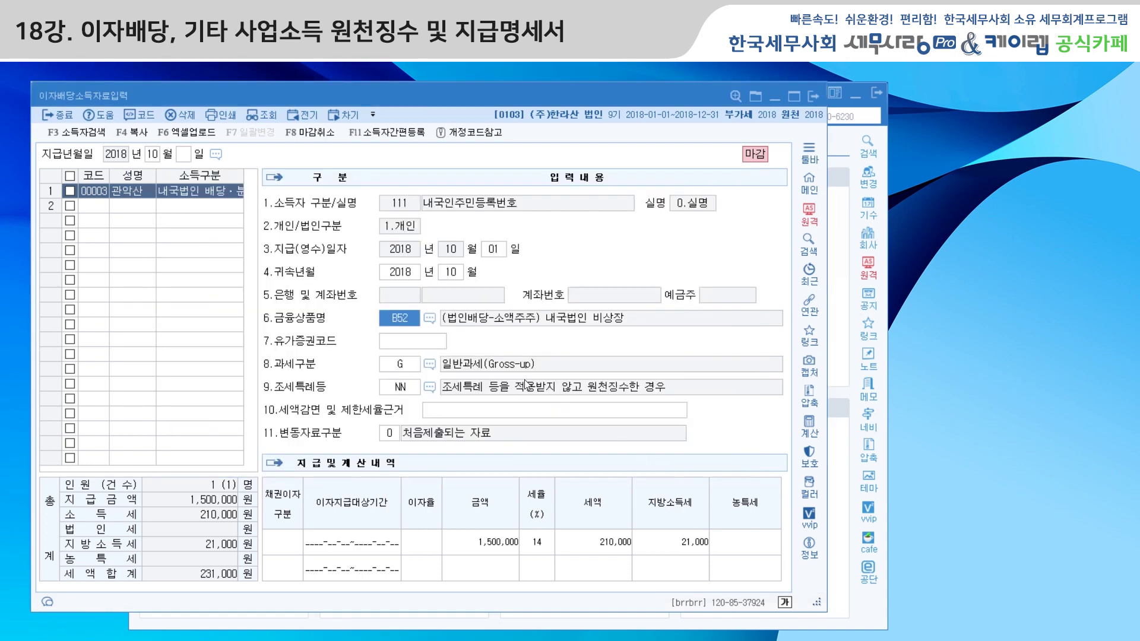
Compare the 과세구분 codes and set the dividend entry's tax type to G 일반과세(Gross-up).
click(412, 364)
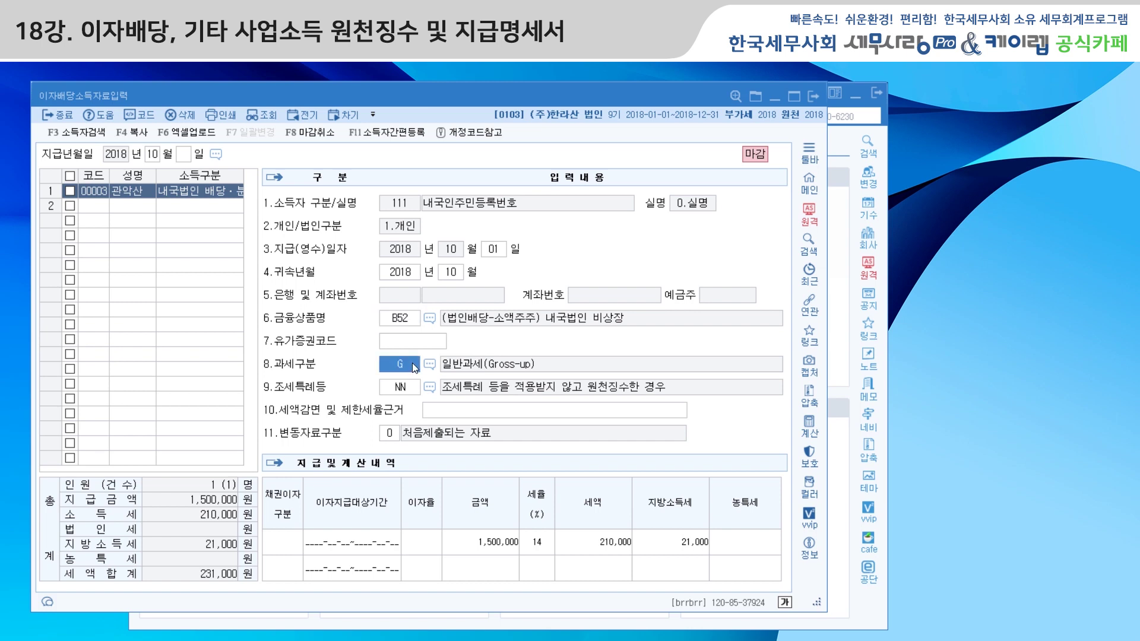
click(429, 364)
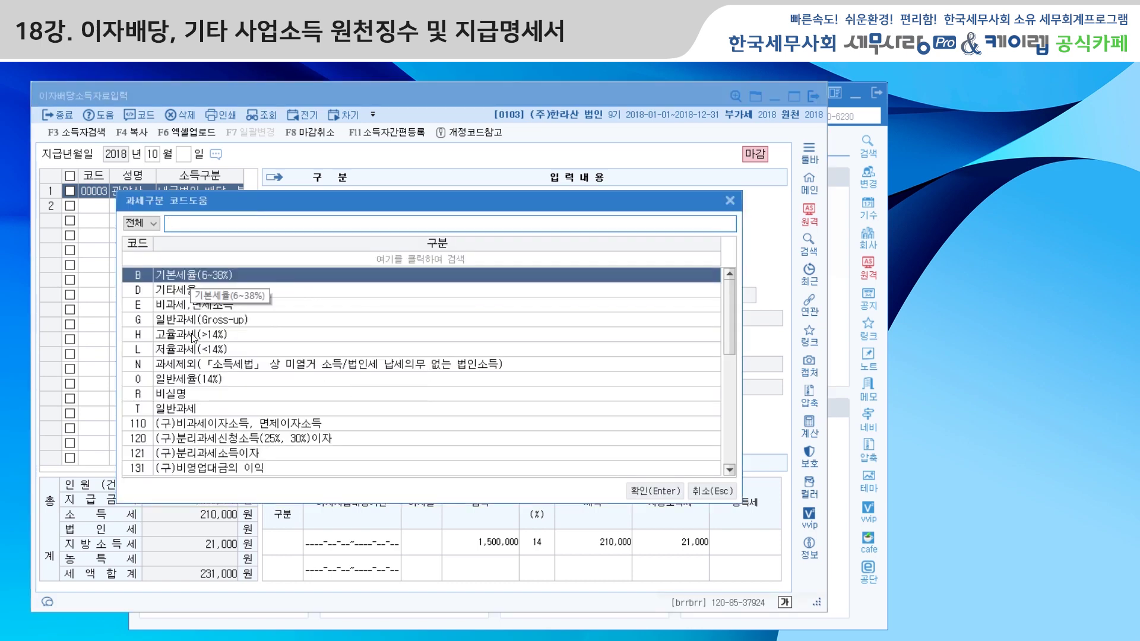
click(193, 321)
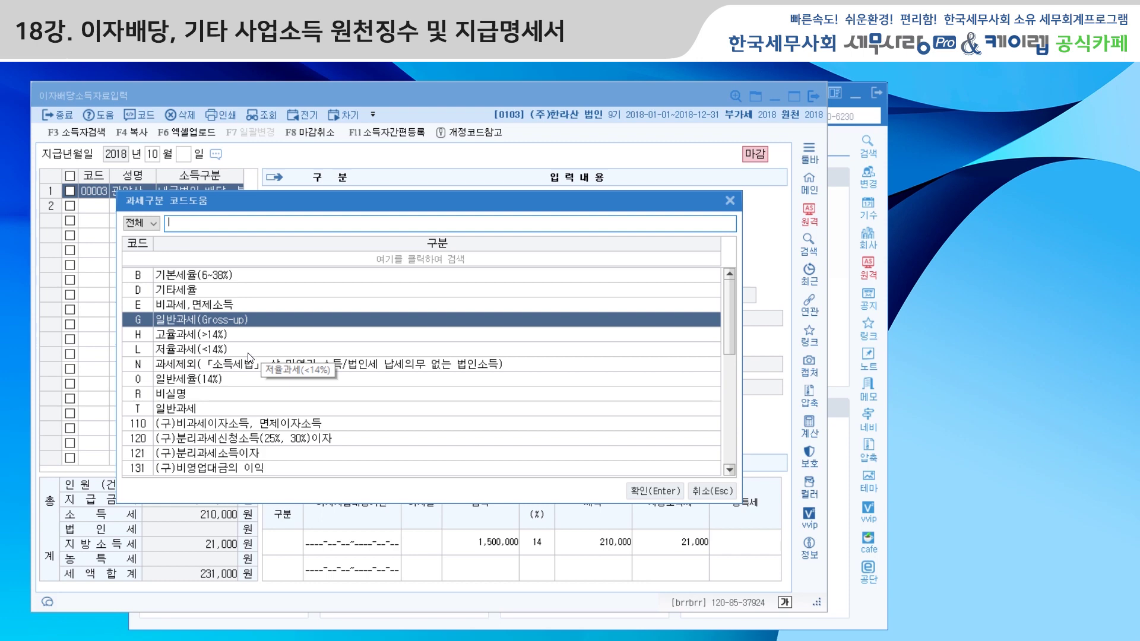
click(250, 351)
click(251, 339)
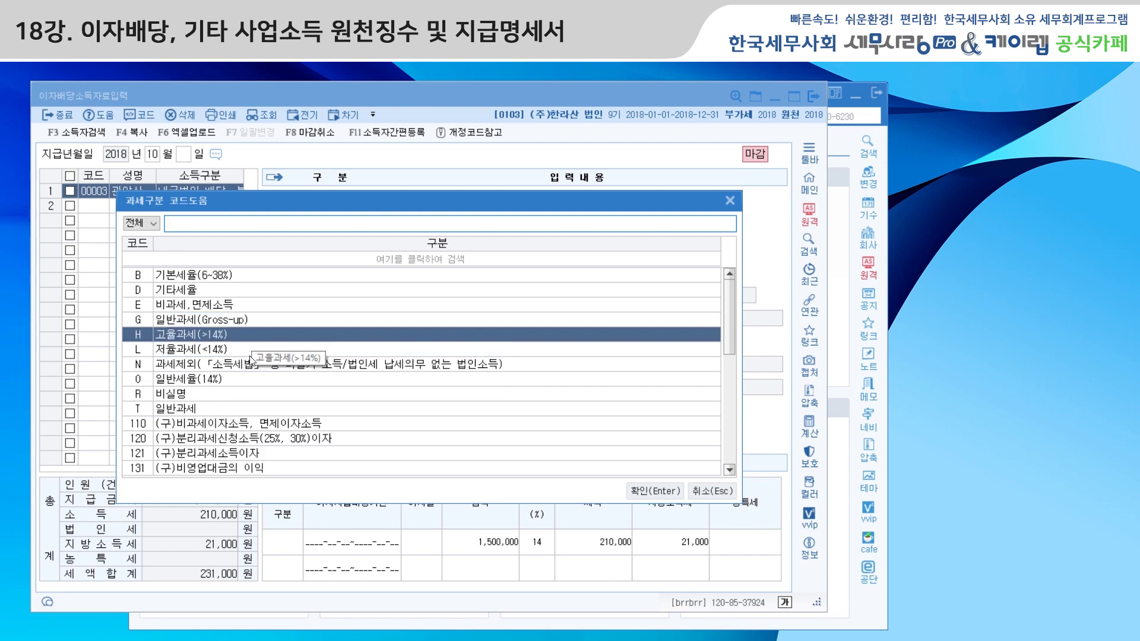
click(254, 324)
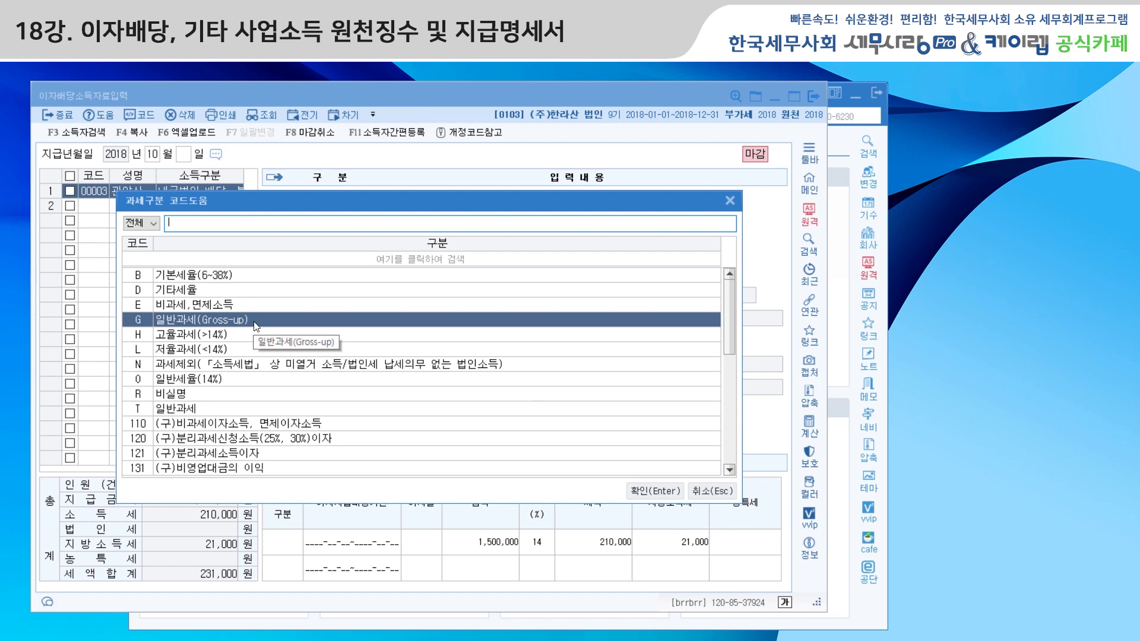
click(639, 490)
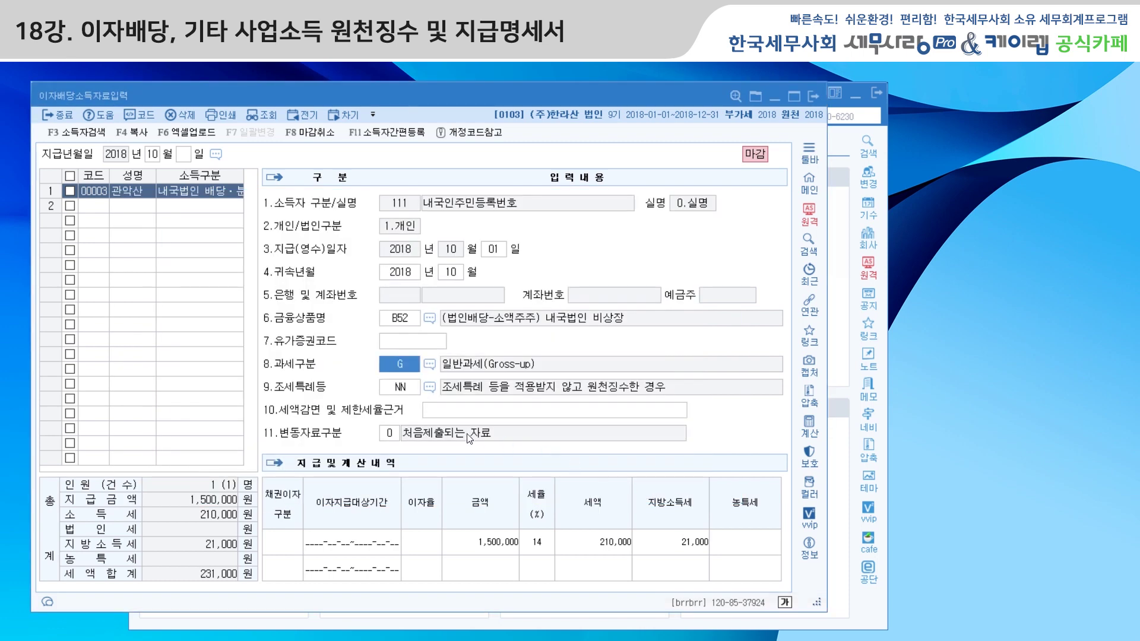
Set the dividend entry's 조세특례등 to NN 조세특례 등을 적용받지 않고 원천징수한 경우.
click(407, 387)
click(430, 389)
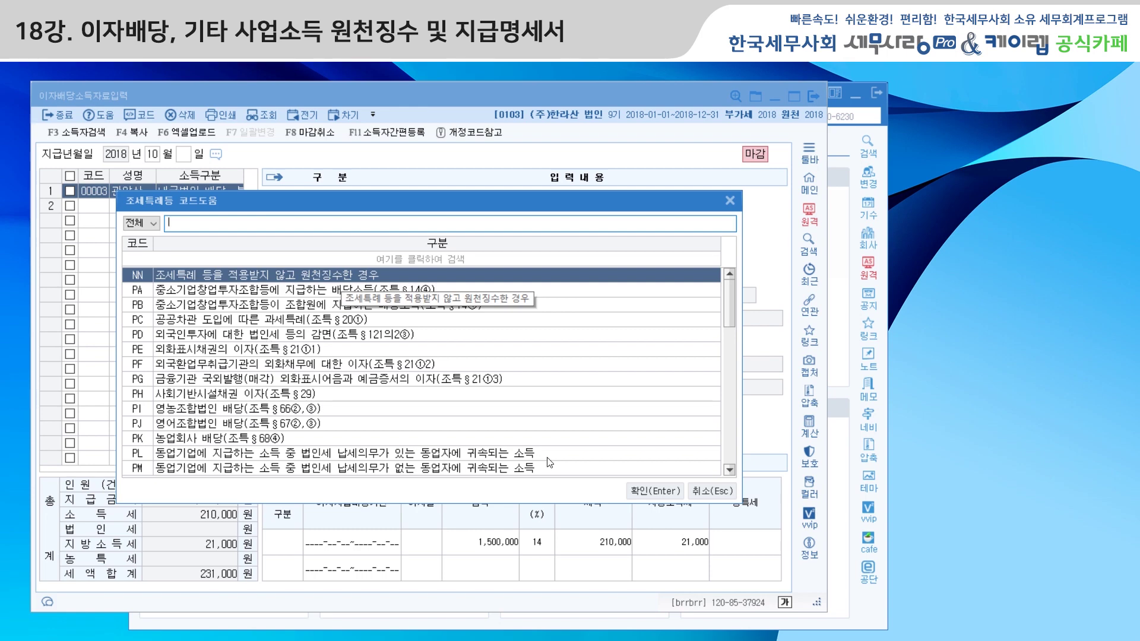
click(653, 491)
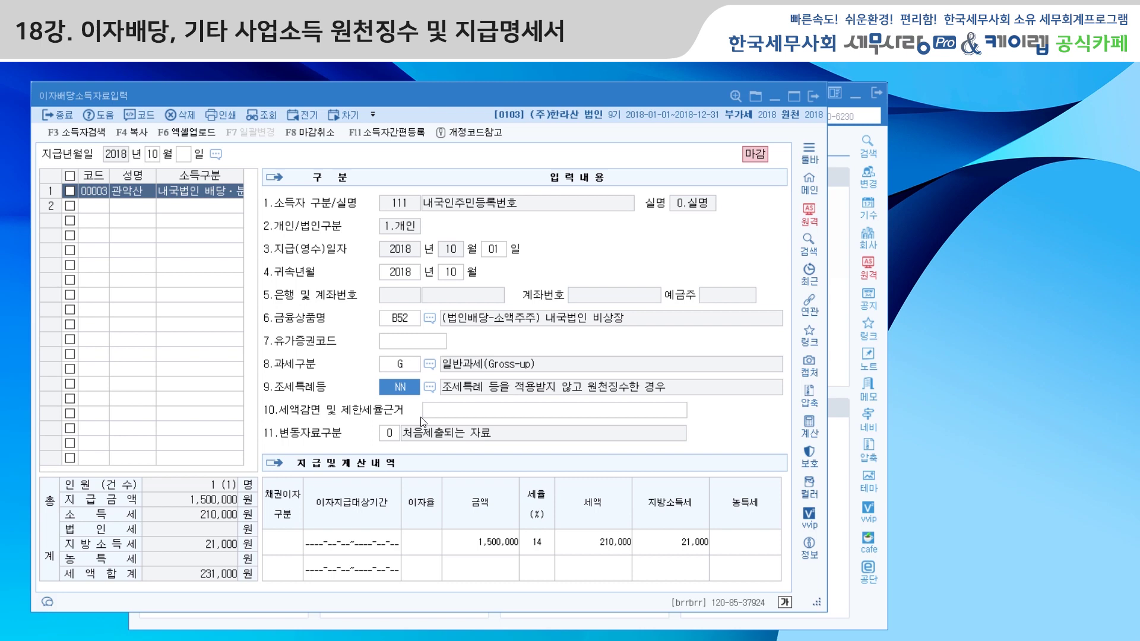
Check the dividend entry's payment amount and tax rate, and leave 이자배당소득자료입력.
click(481, 544)
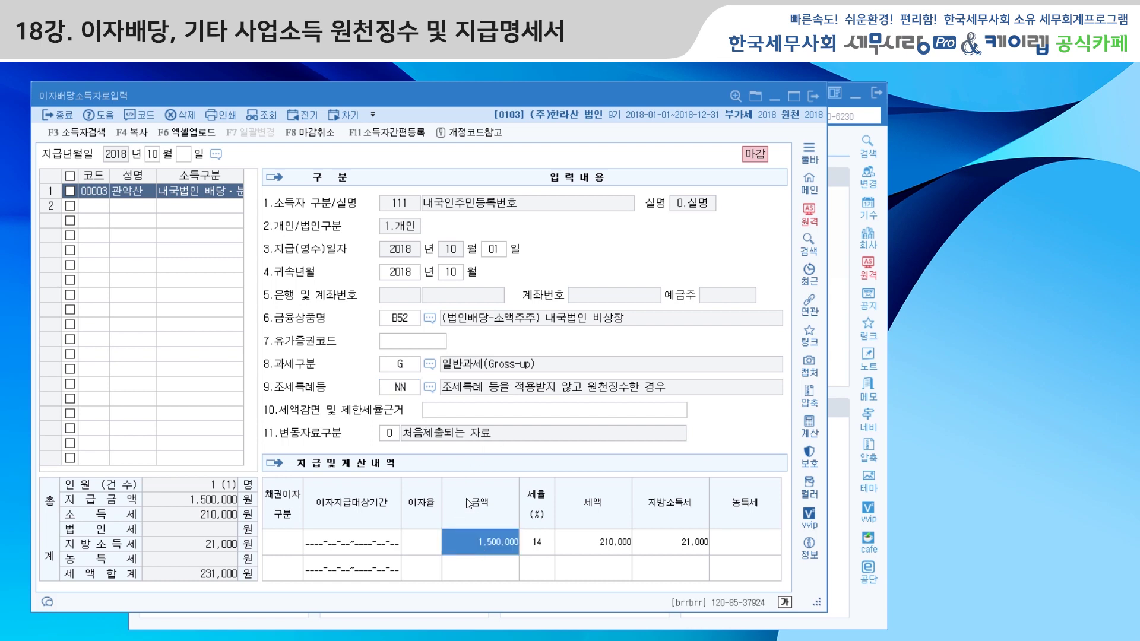
click(538, 552)
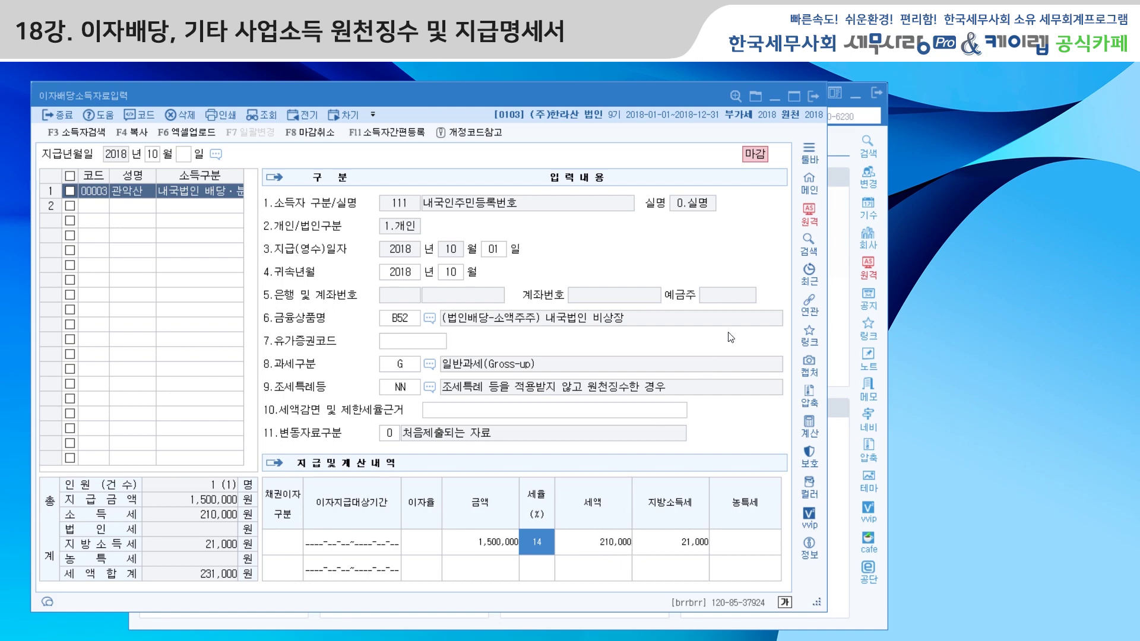
click(816, 96)
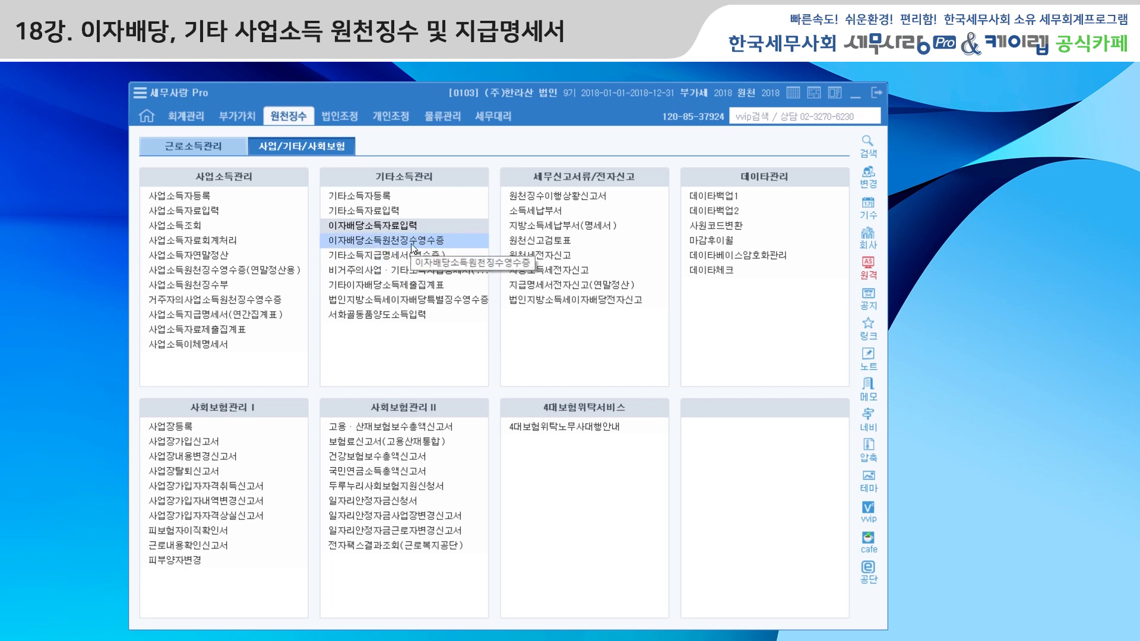
Open 원천징수이행상황신고서 and load the 1.정기신고 return with 귀속기간 and 지급기간 both set to 2018-10.
click(537, 197)
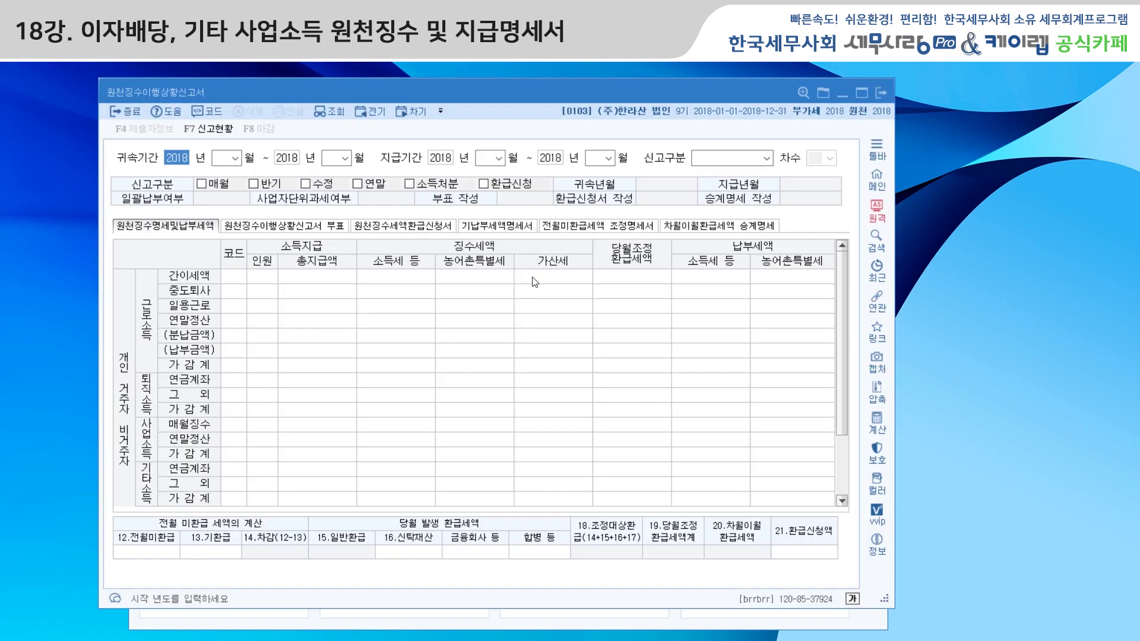
key(Return)
text(10)
key(Return)
key(Return)
text(10)
key(Return)
key(Return)
key(Return)
key(Return)
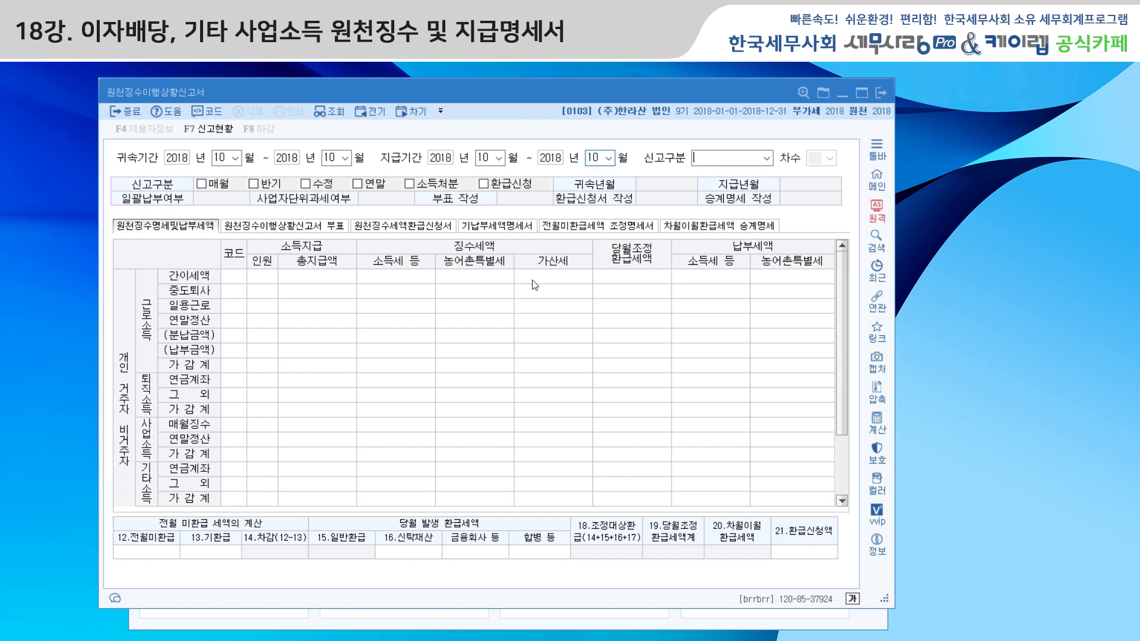
key(Return)
click(672, 381)
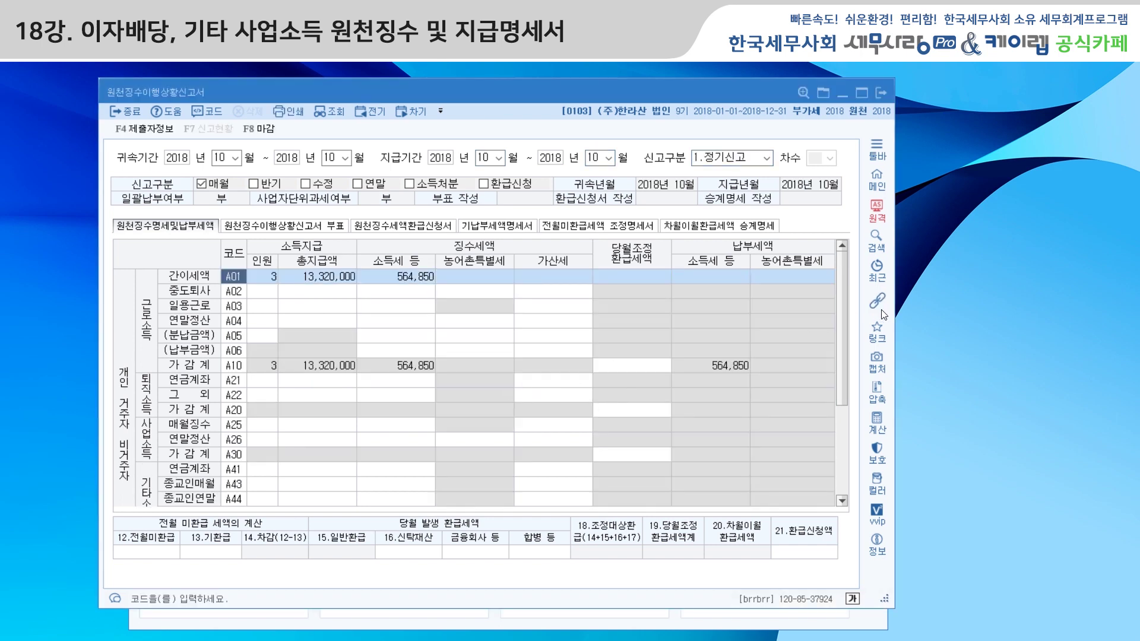
Review the other-income and dividend rows of the withholding return, save its data, and exit.
drag(840, 318, 842, 417)
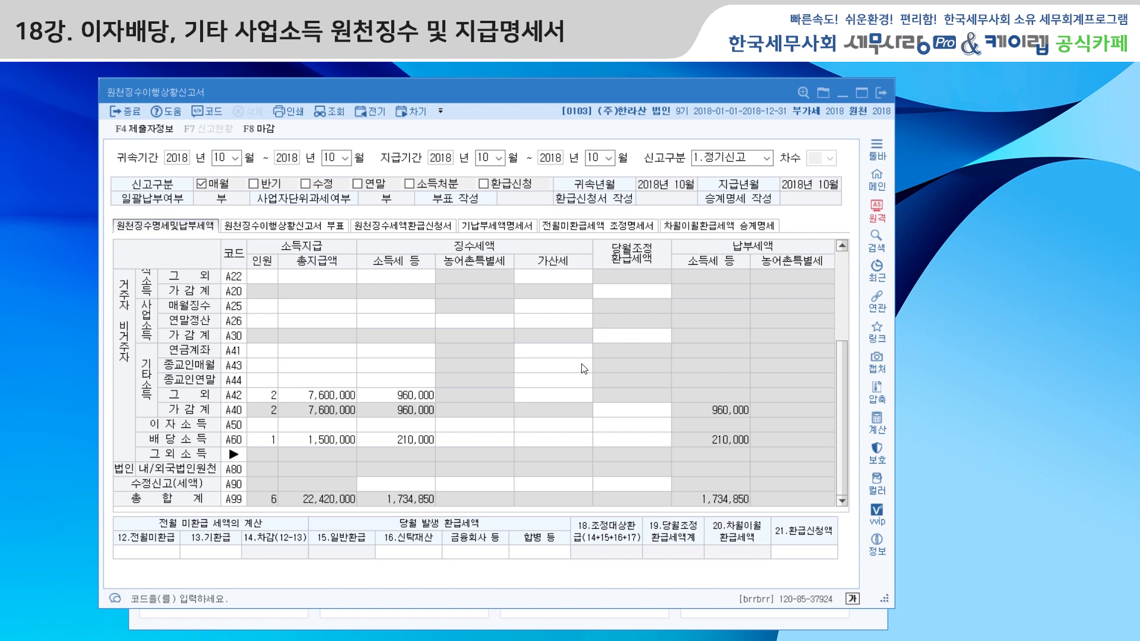
click(878, 95)
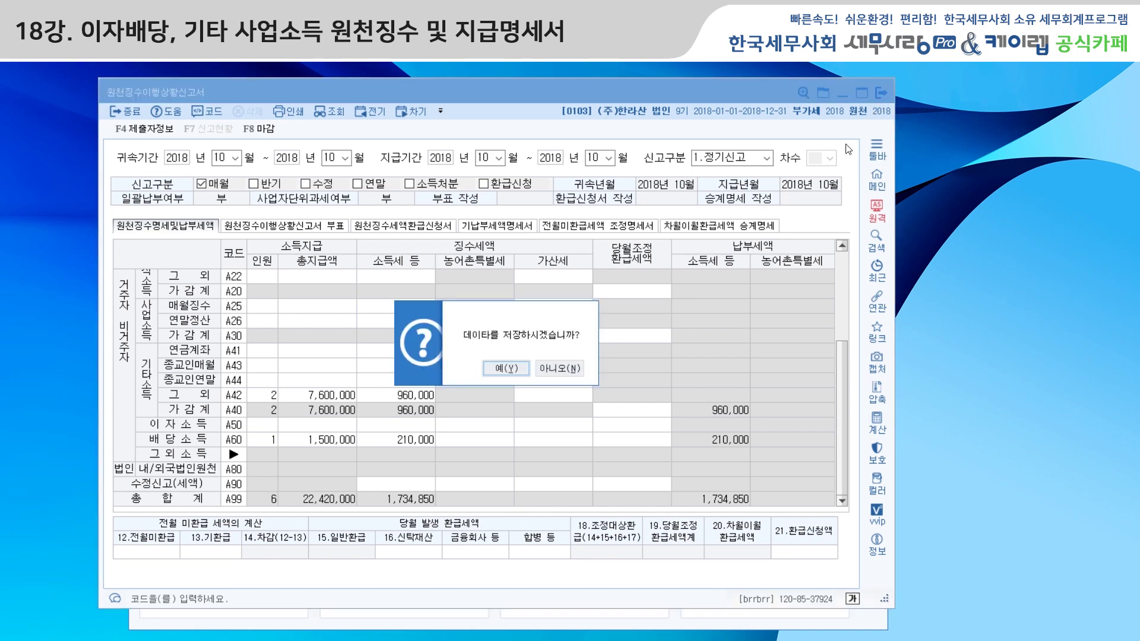
click(505, 368)
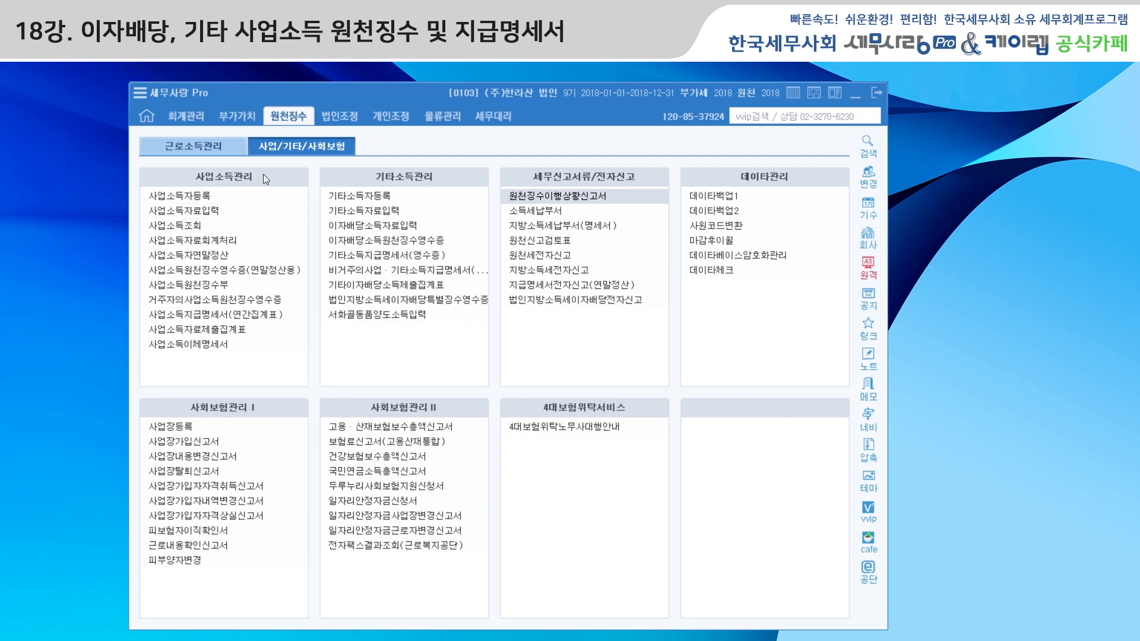
Show the 근로소득관리 functions, switch to the 2018 연말정산 강의 자료(추가) document, and look over its settlement form.
click(218, 153)
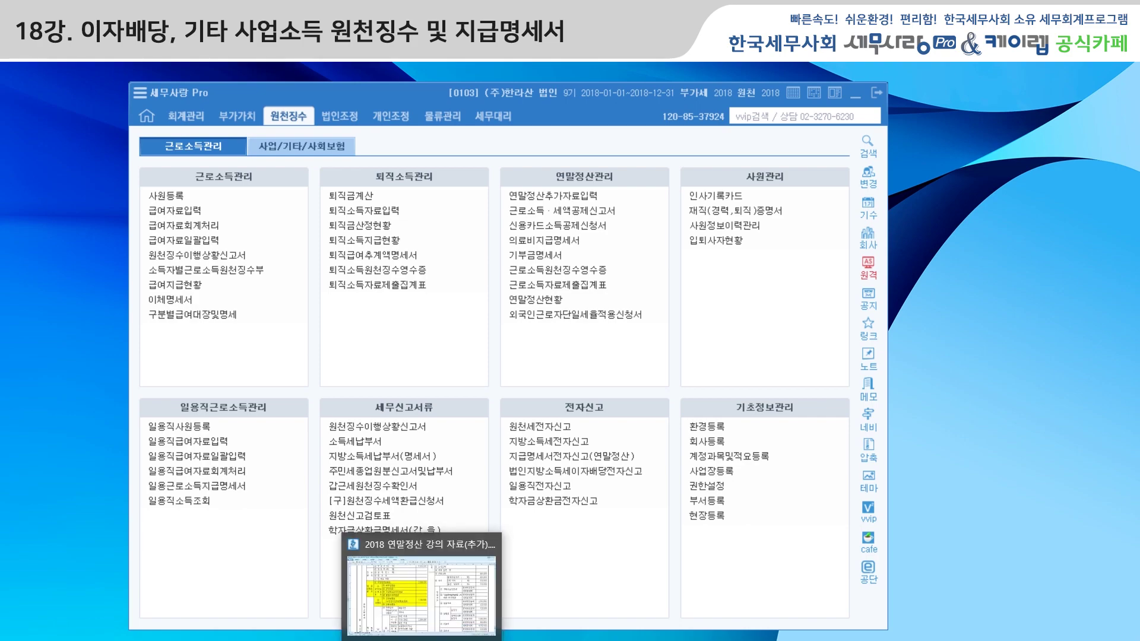
click(422, 639)
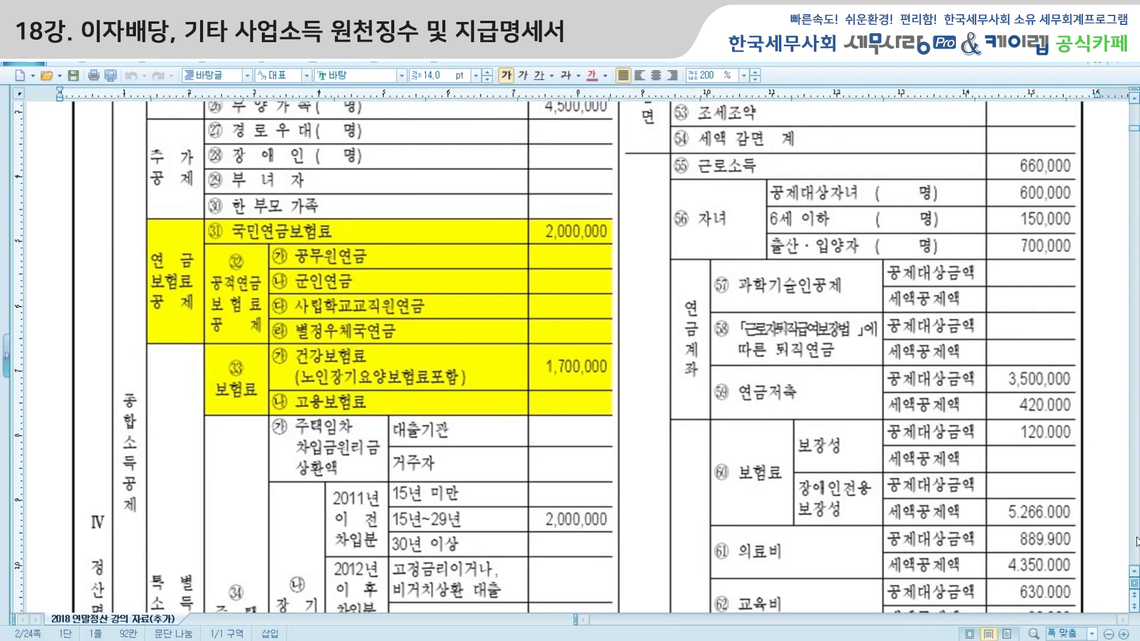
drag(1134, 129, 1135, 110)
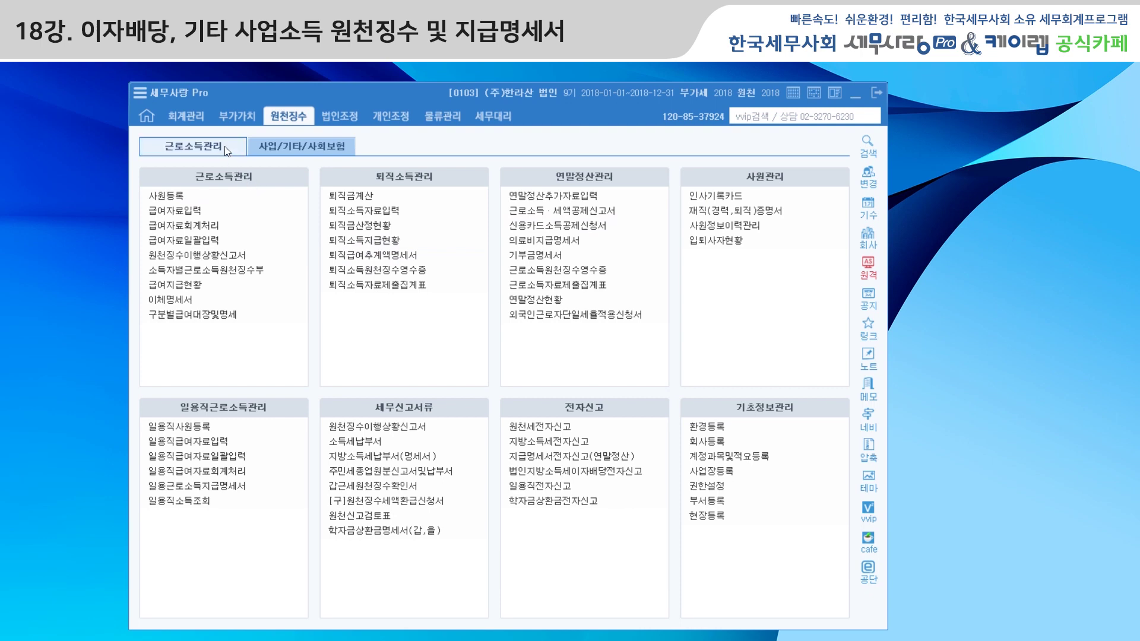
Open 근로소득원천징수영수증 for 2.총괄, 2018-01 to 2019-02, and process 마감 for all listed employees.
click(540, 272)
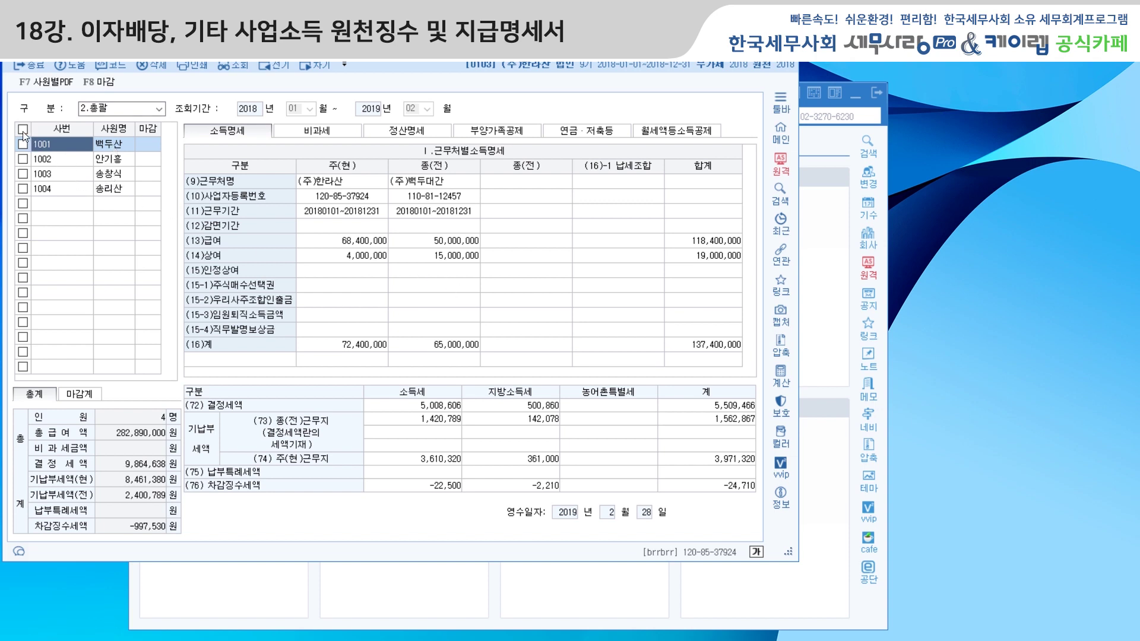
click(100, 82)
click(275, 389)
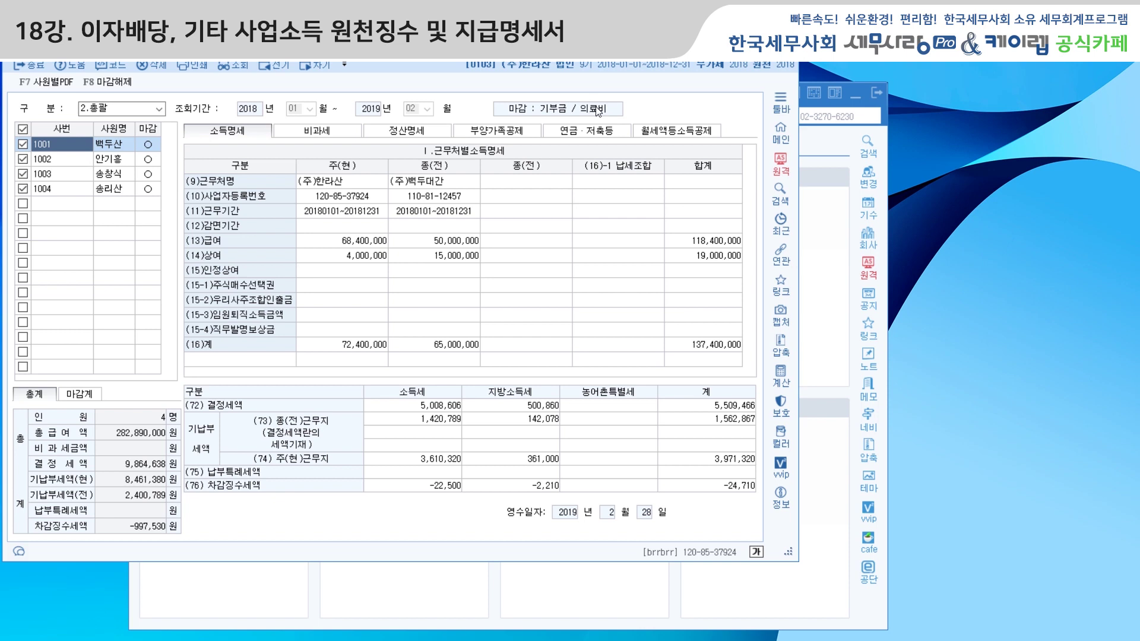
Review the closed receipts of employees 1002, 1003, and 1004, and exit 근로소득원천징수영수증.
click(73, 165)
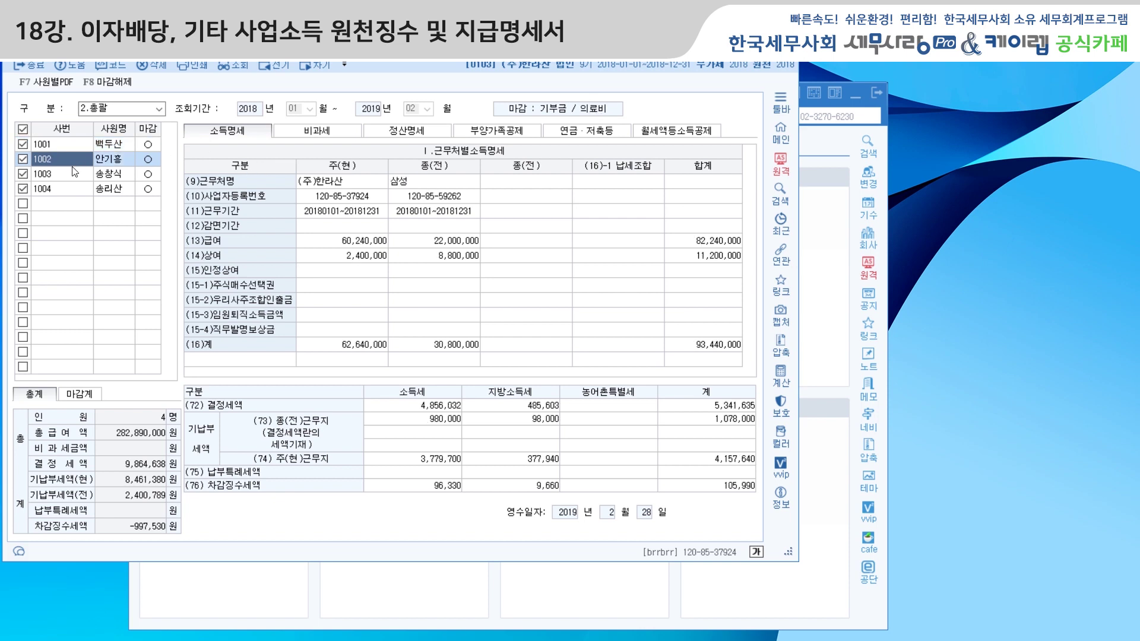
click(70, 176)
click(69, 190)
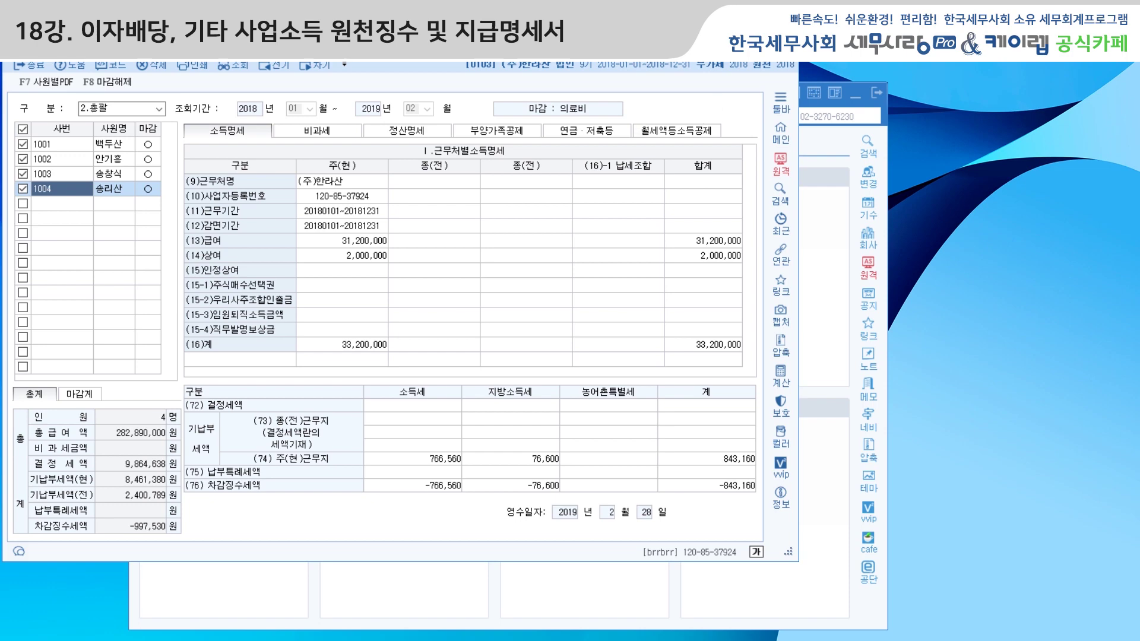
key(Escape)
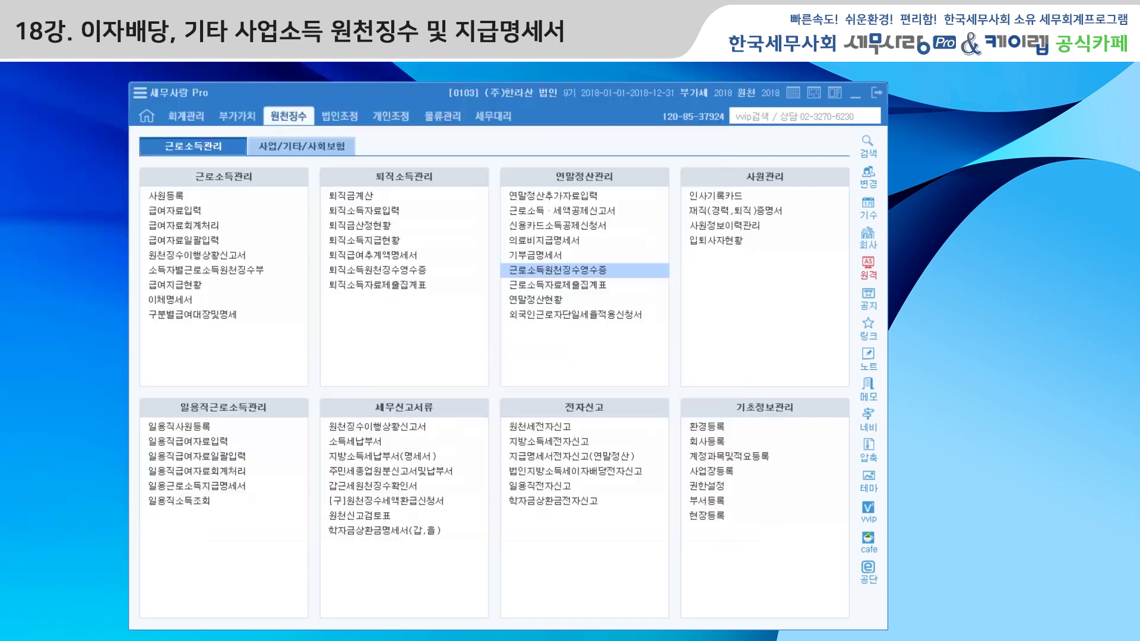
View 거주자의사업소득원천징수영수증 by 2.귀속년월 for 2018-01 to 2018-12, and exit it.
click(308, 145)
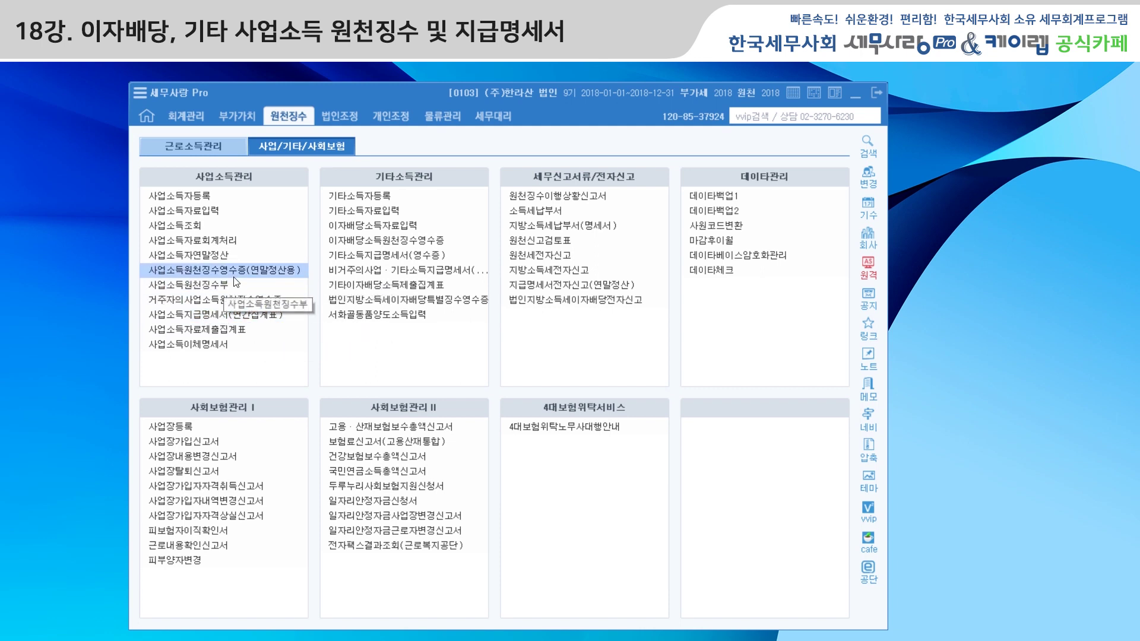
click(262, 301)
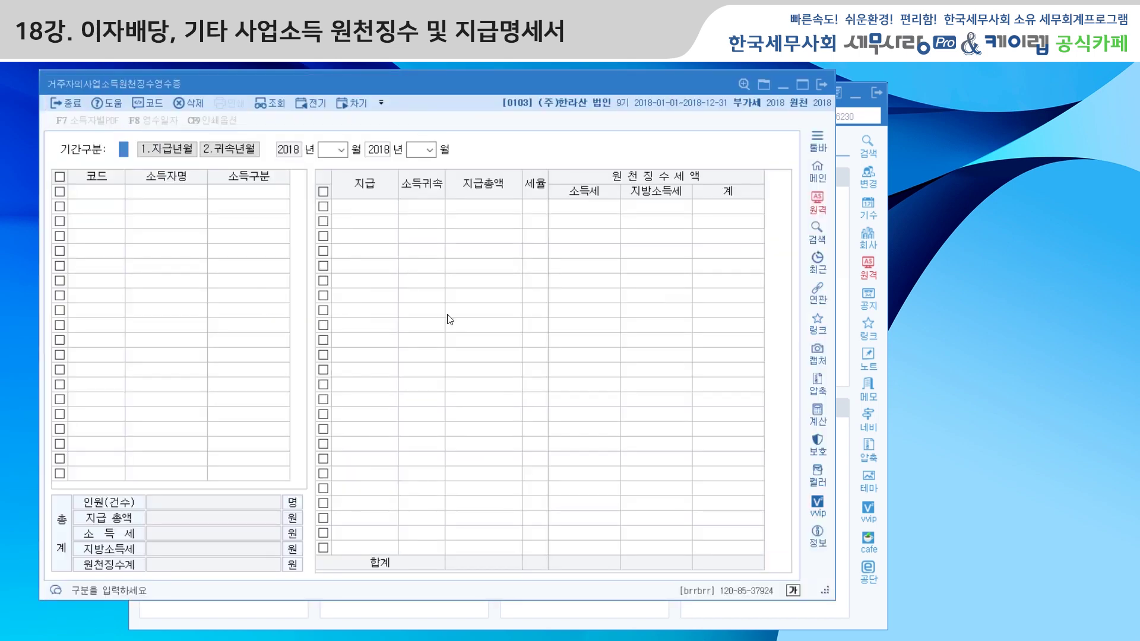
click(228, 150)
click(184, 155)
click(215, 158)
click(241, 155)
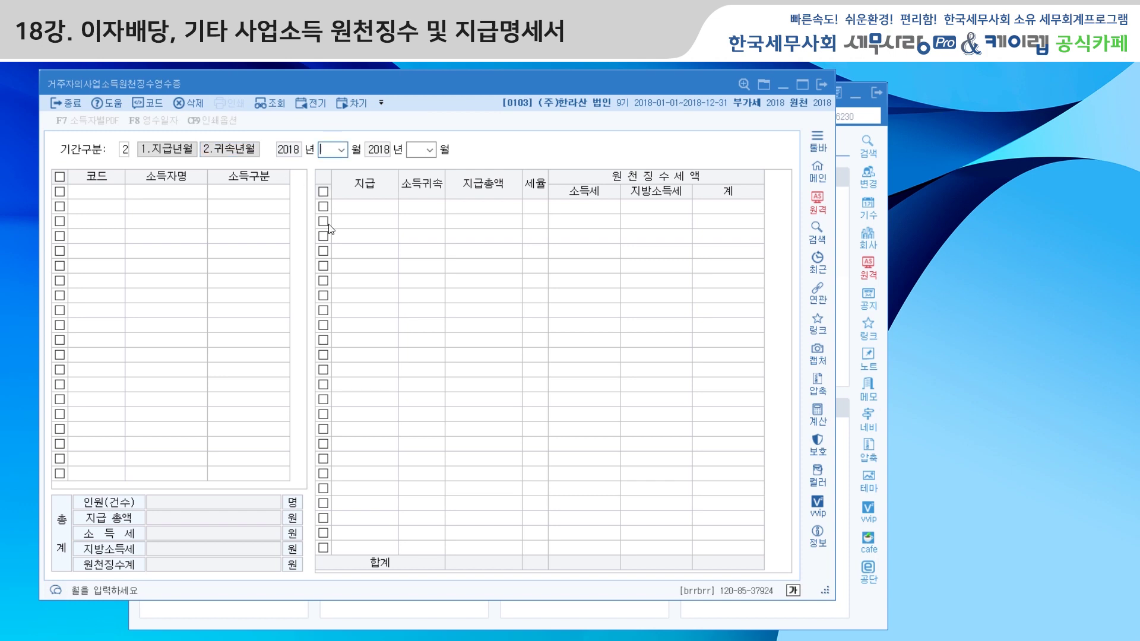
text(01)
key(Return)
text(12)
key(Return)
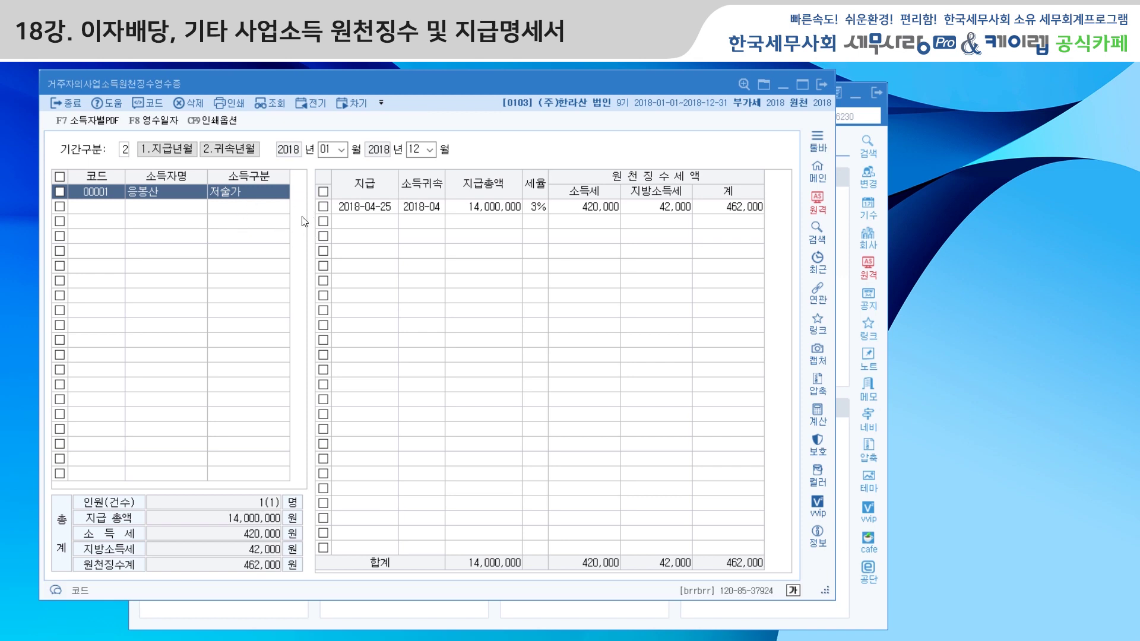
click(825, 84)
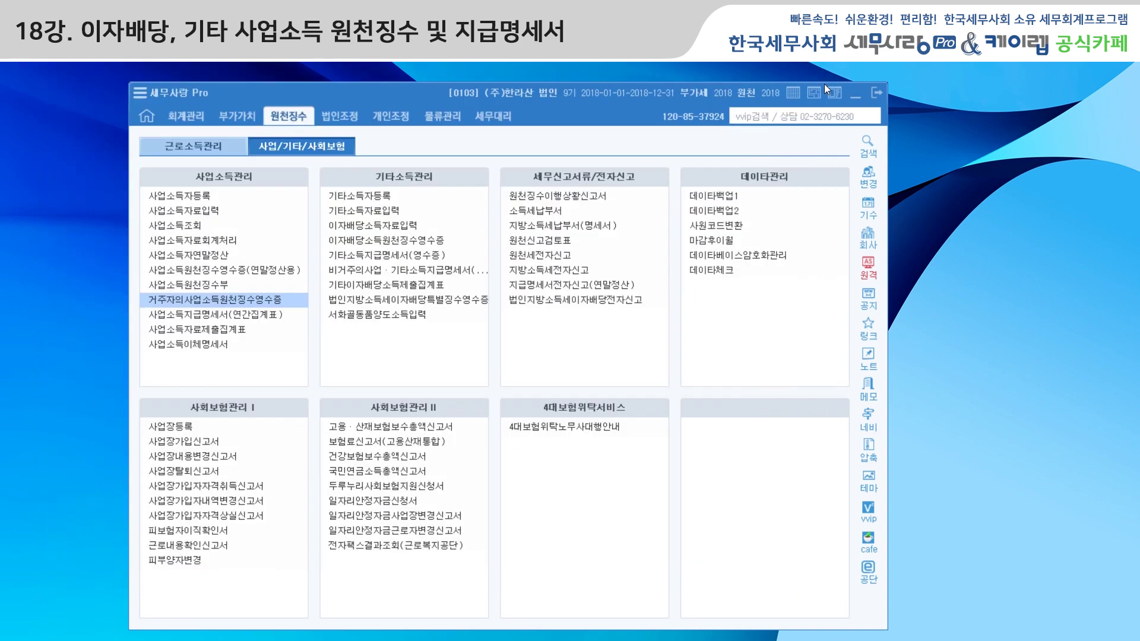
Open 사업소득지급명세서(연간집계표) and set 귀속년월 to 2018-01 through 2018-12.
click(266, 315)
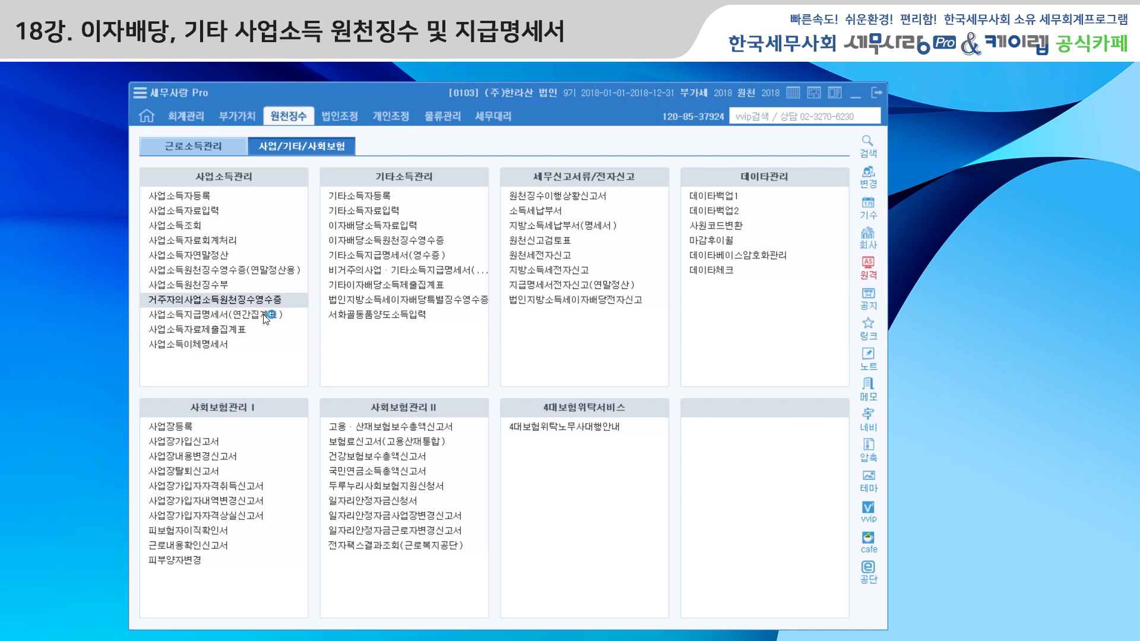
text(1)
key(Return)
text(12)
key(Return)
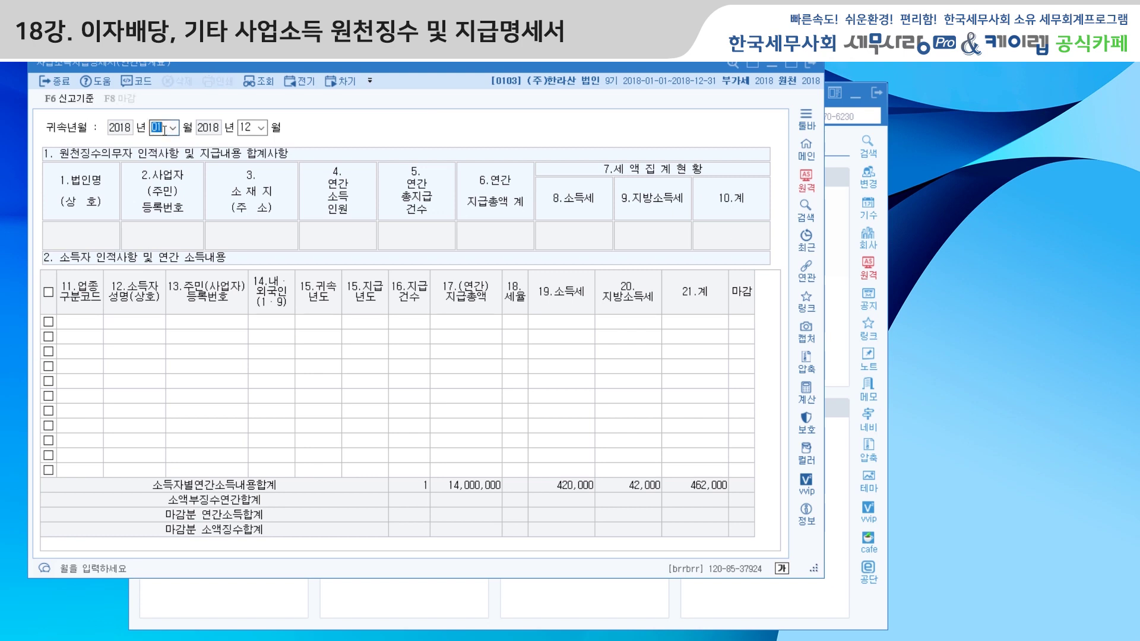
Change the business income statement's 신고기준 to 1.지급년월 and reload its data.
click(60, 105)
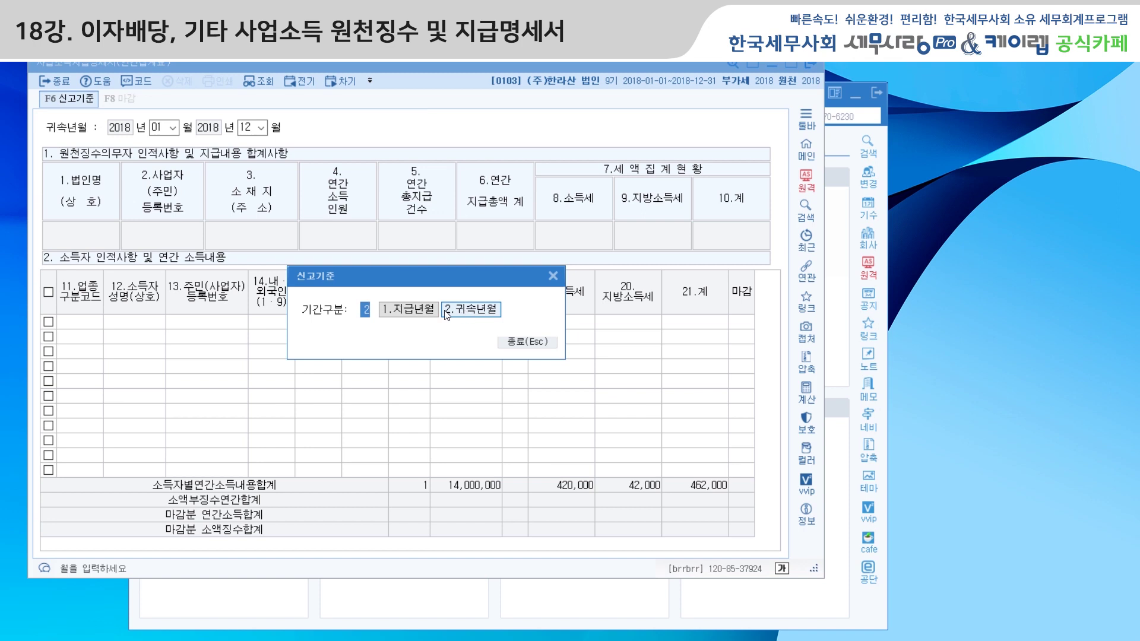
click(410, 310)
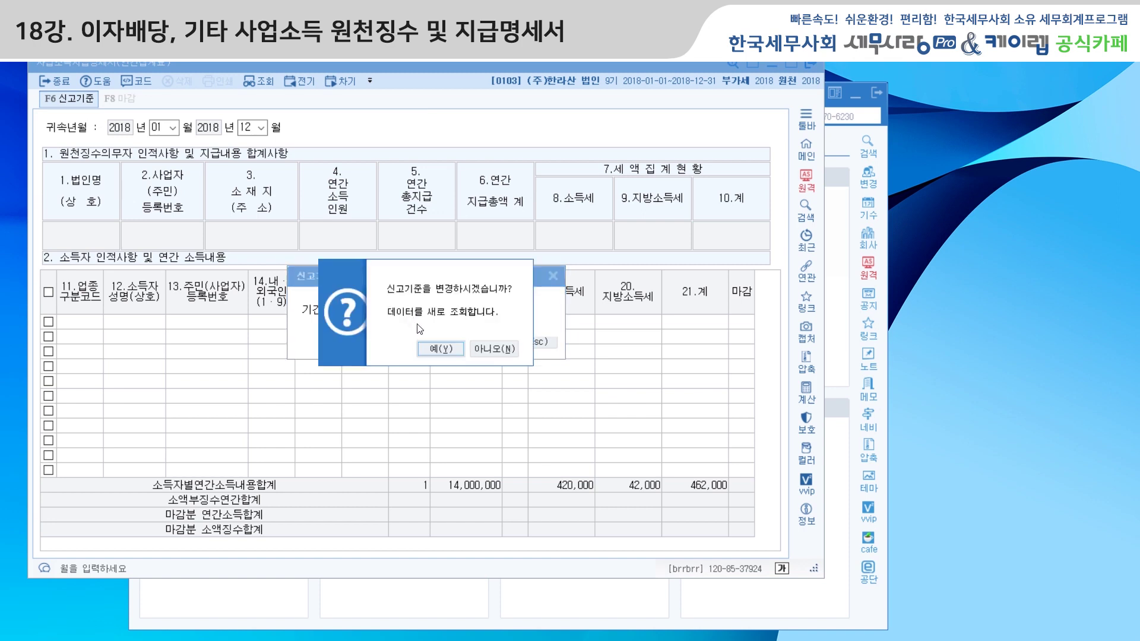
click(438, 348)
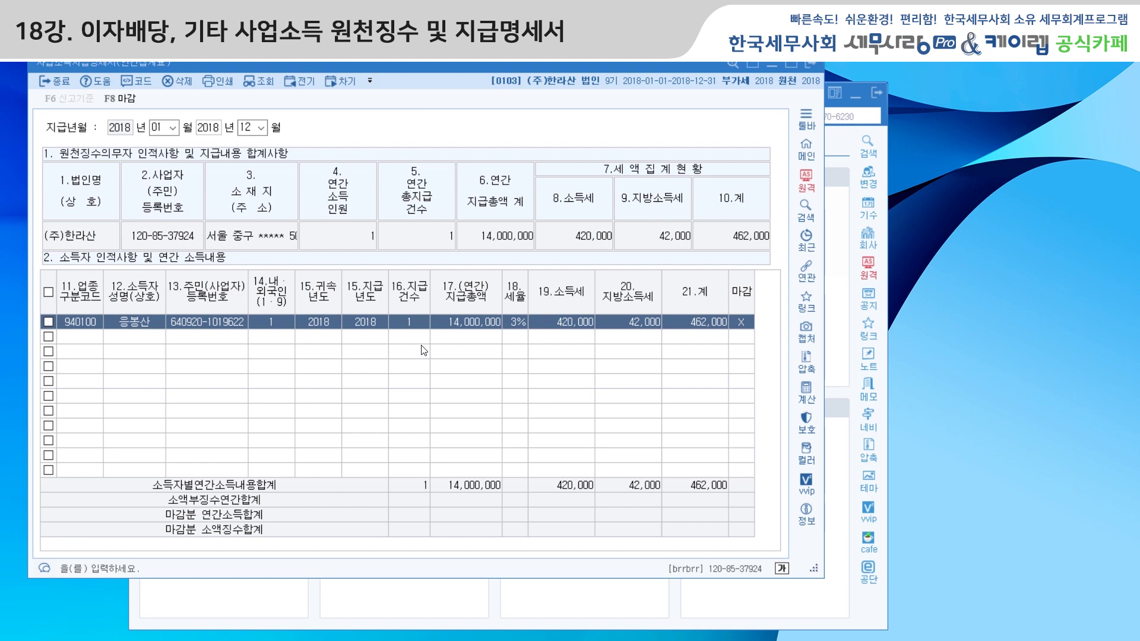
Extend the business income statement's payment period end to 2019-02.
click(176, 130)
key(Return)
text(2019)
key(Return)
text(2)
key(Return)
Process 마감 for all data in the business income payment statement and exit it.
click(131, 102)
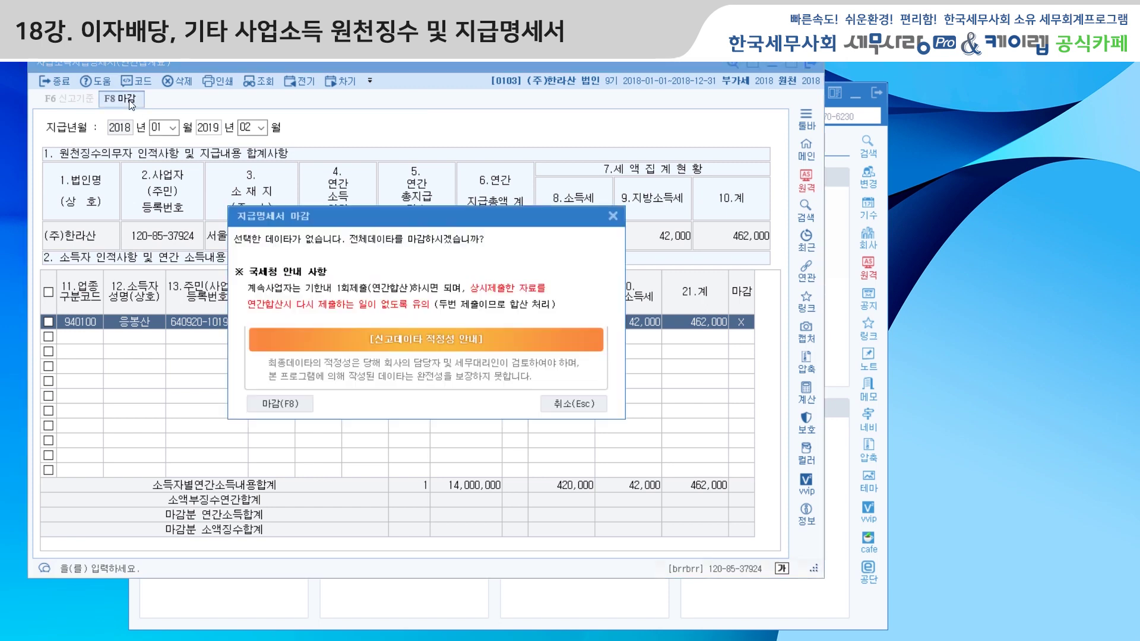
click(299, 406)
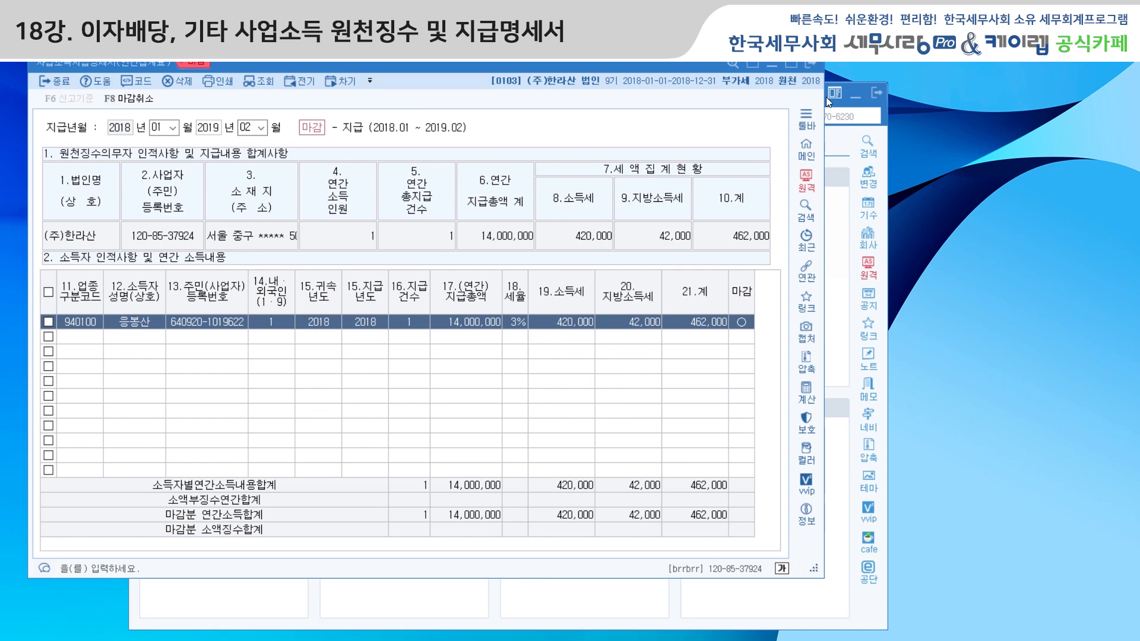
click(811, 64)
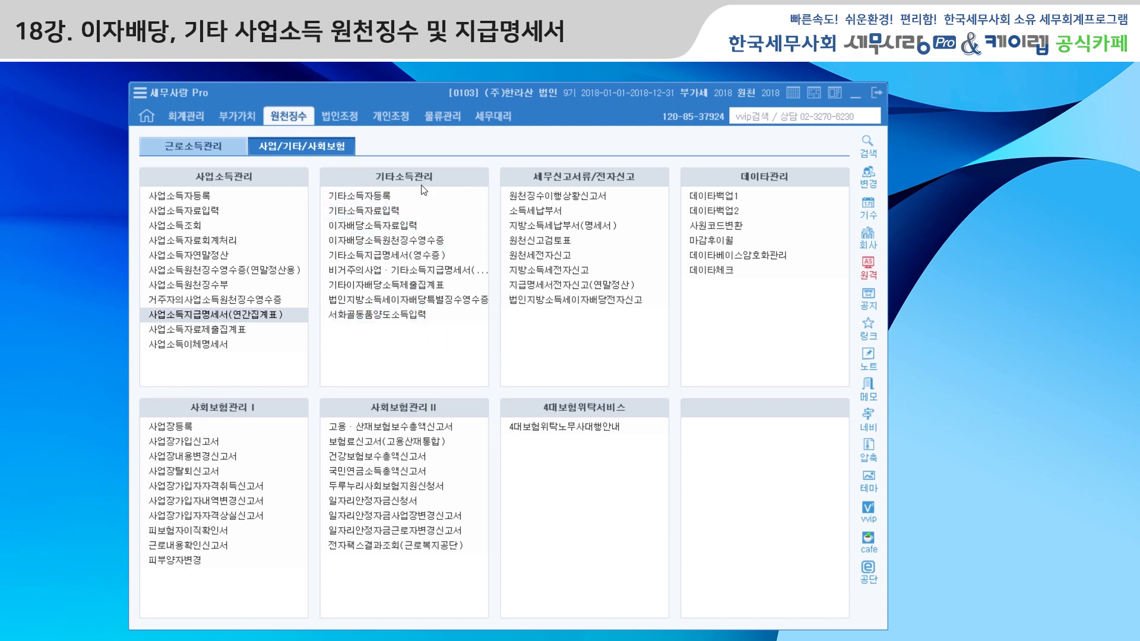
Open 기타소득지급명세서(영수증) and change its 신고기준 to 1.지급년월.
click(411, 257)
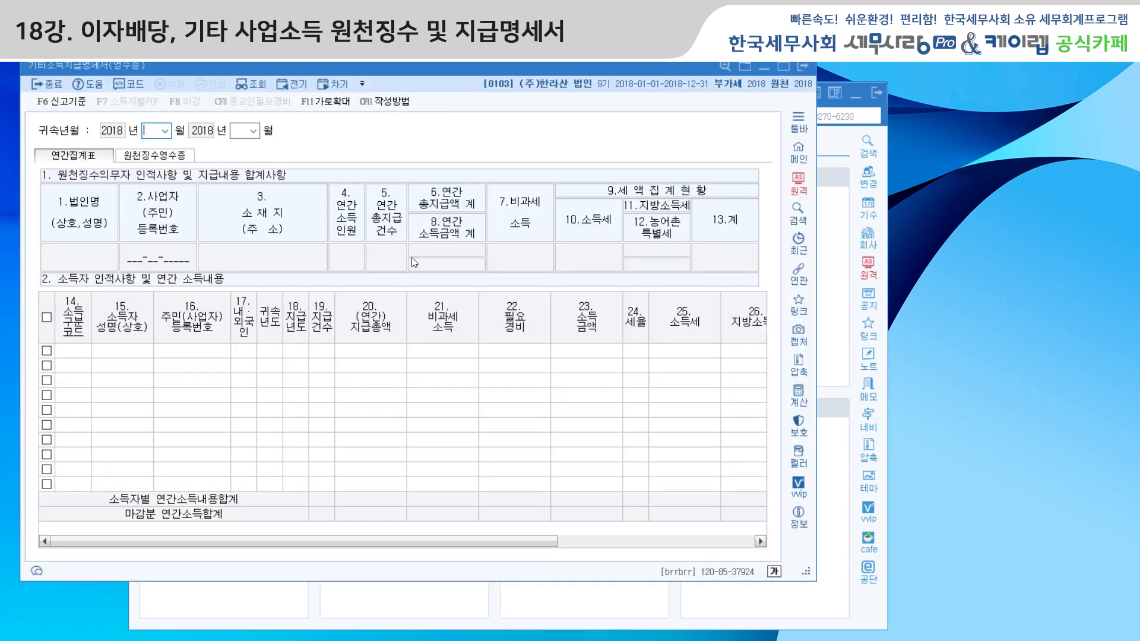
click(55, 102)
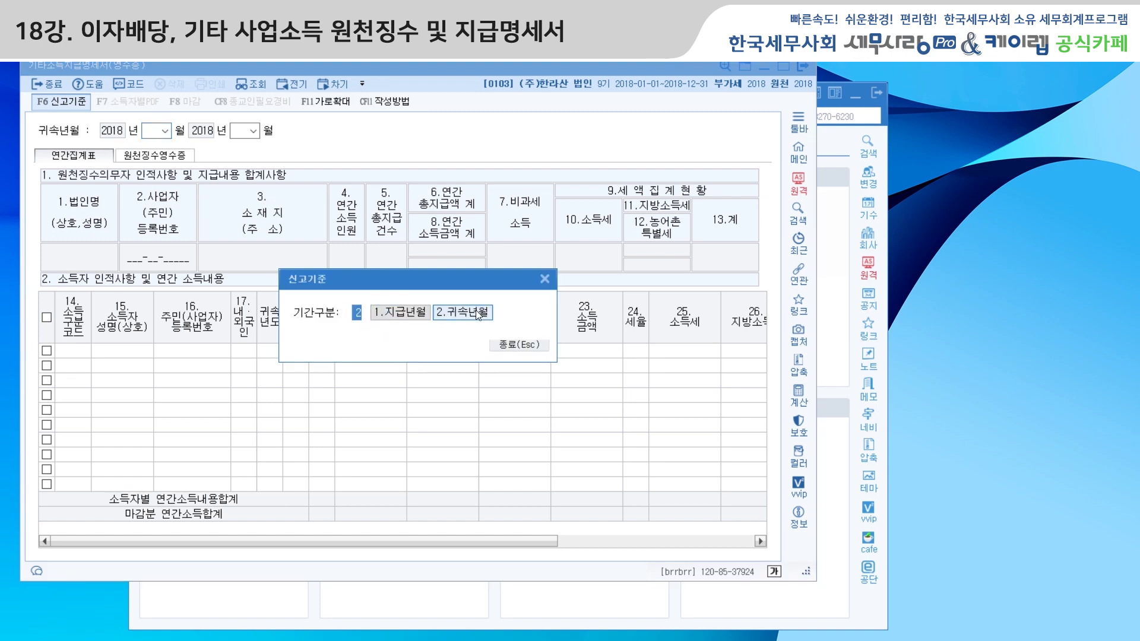
click(405, 315)
click(438, 349)
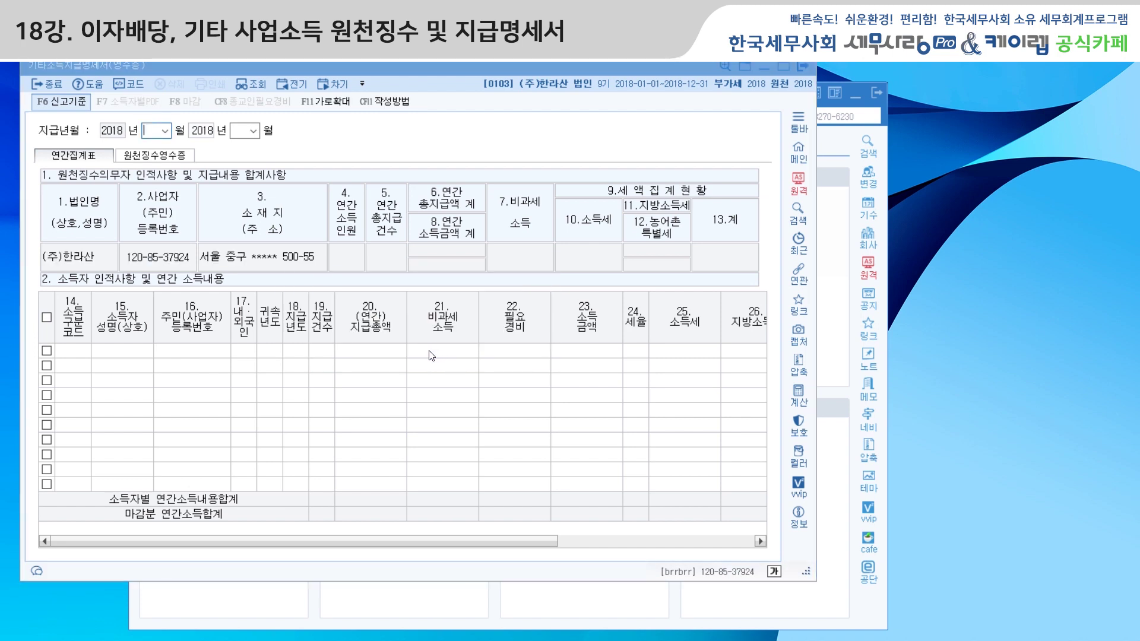
click(507, 346)
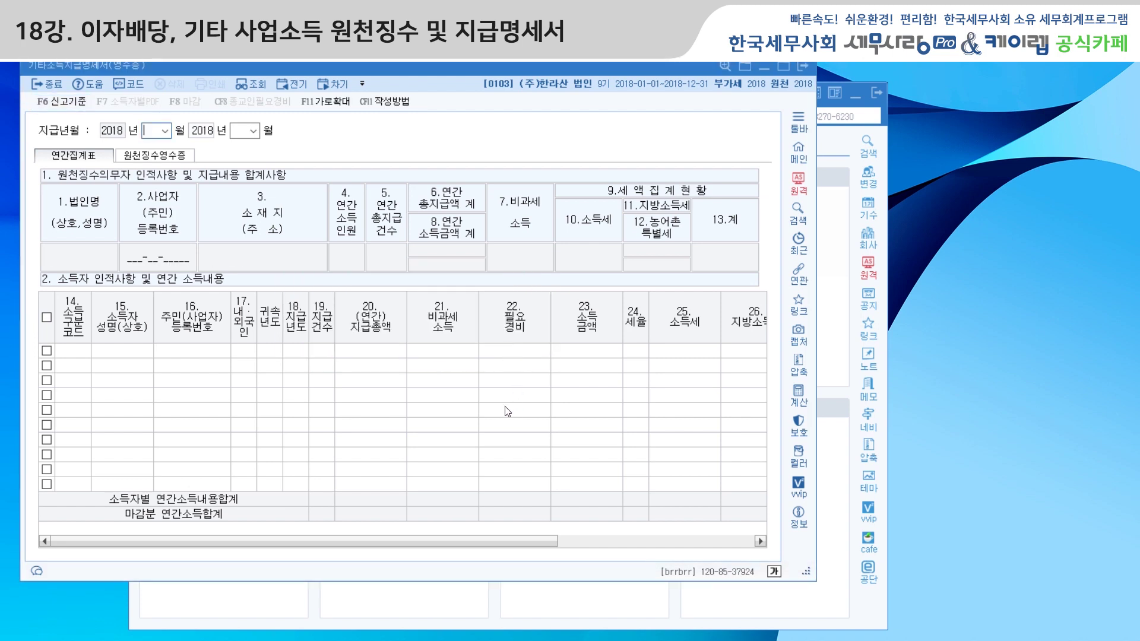
Load the other income payment statement for 지급년월 2018-01 through 2019-02 and exit it.
text(01)
key(Return)
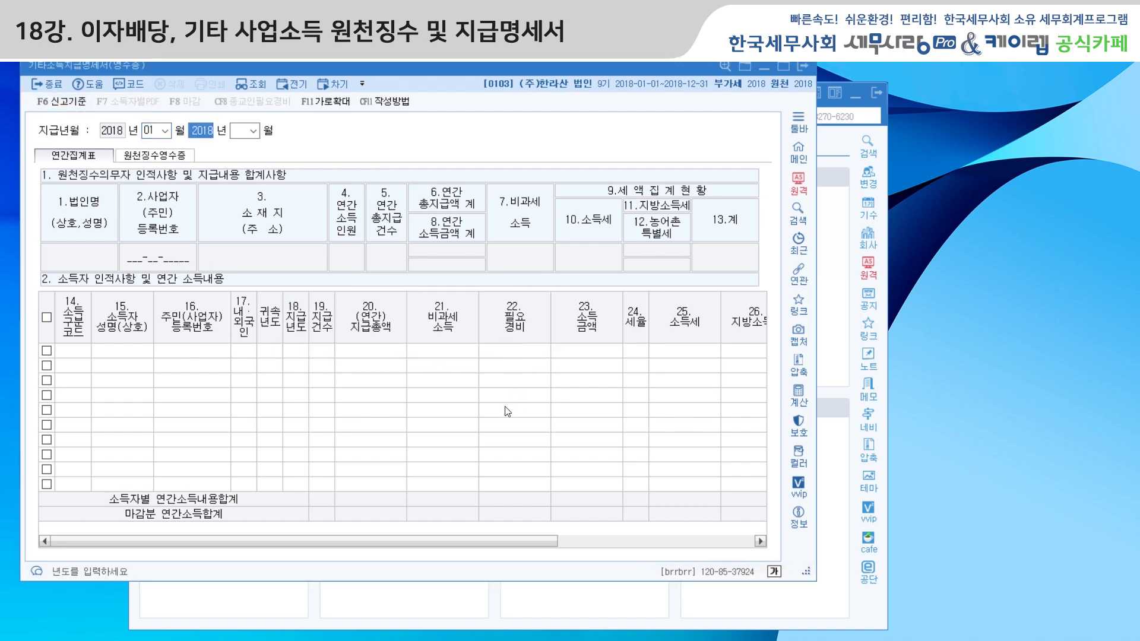
key(Return)
key(shift+Tab)
text(19)
key(Return)
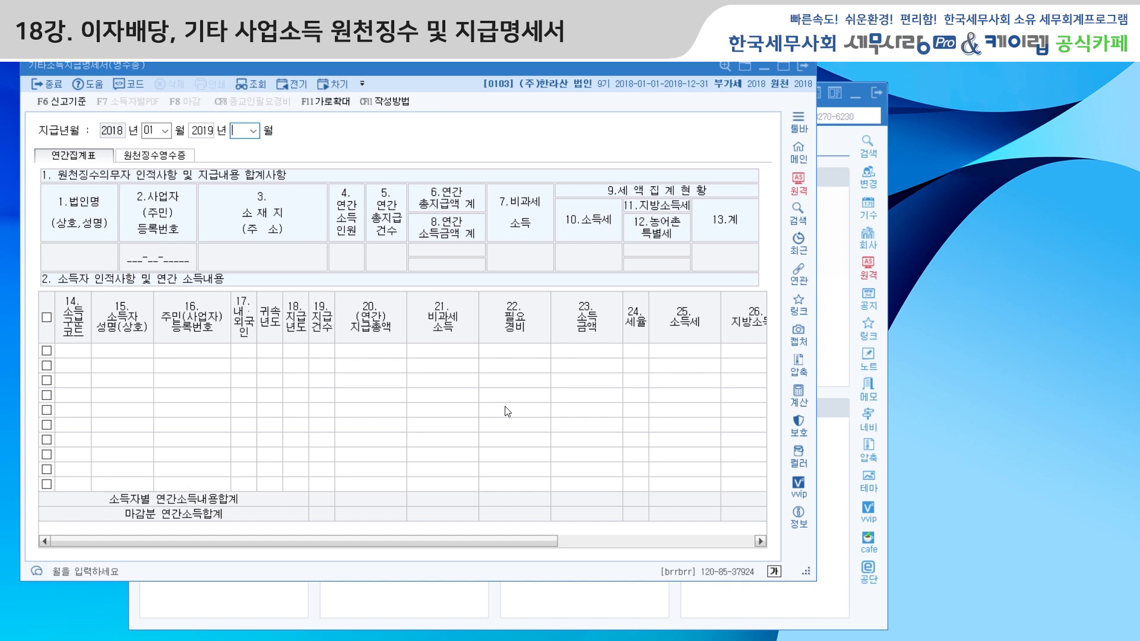
text(2)
key(Return)
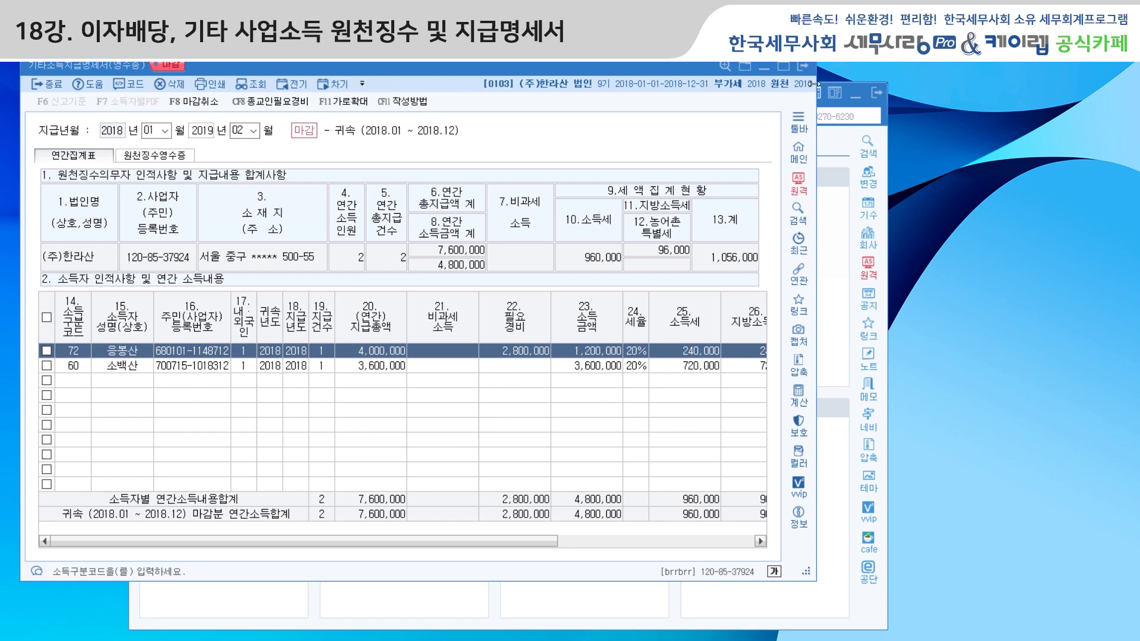
click(805, 67)
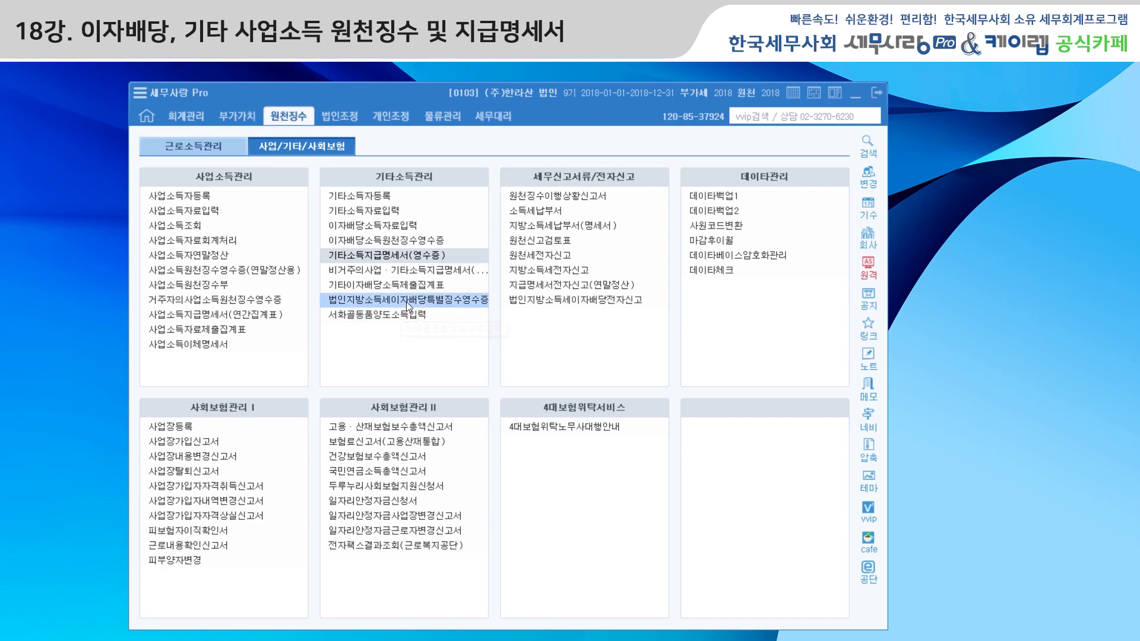
Open 이자배당소득원천징수영수증 and set its 신고기준 to 2.귀속년도기준.
click(418, 241)
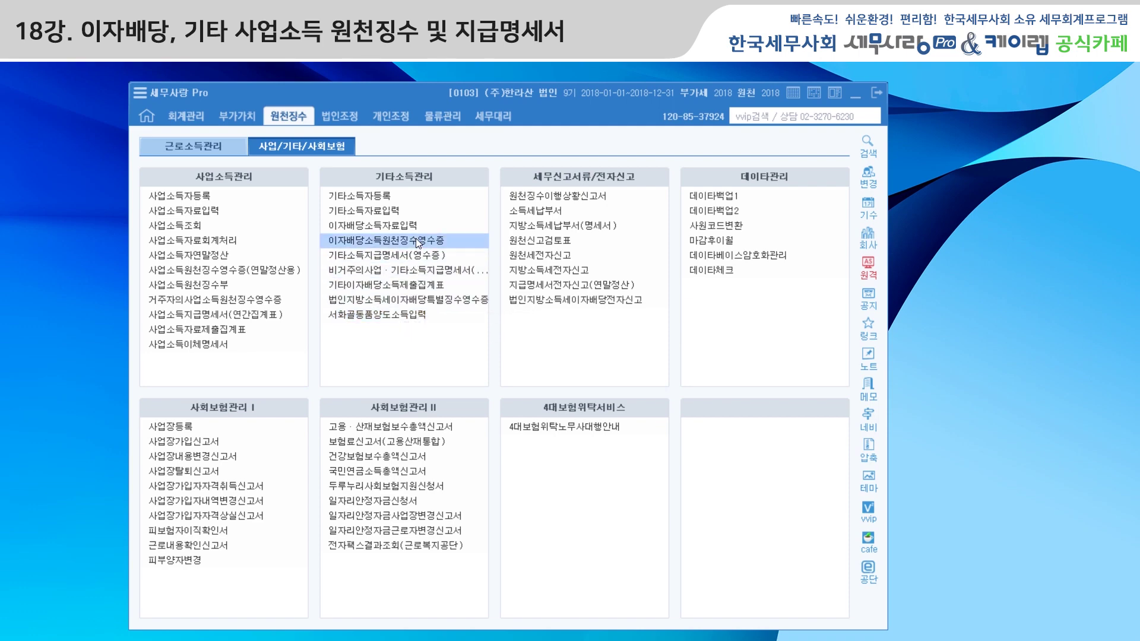
drag(297, 45, 355, 101)
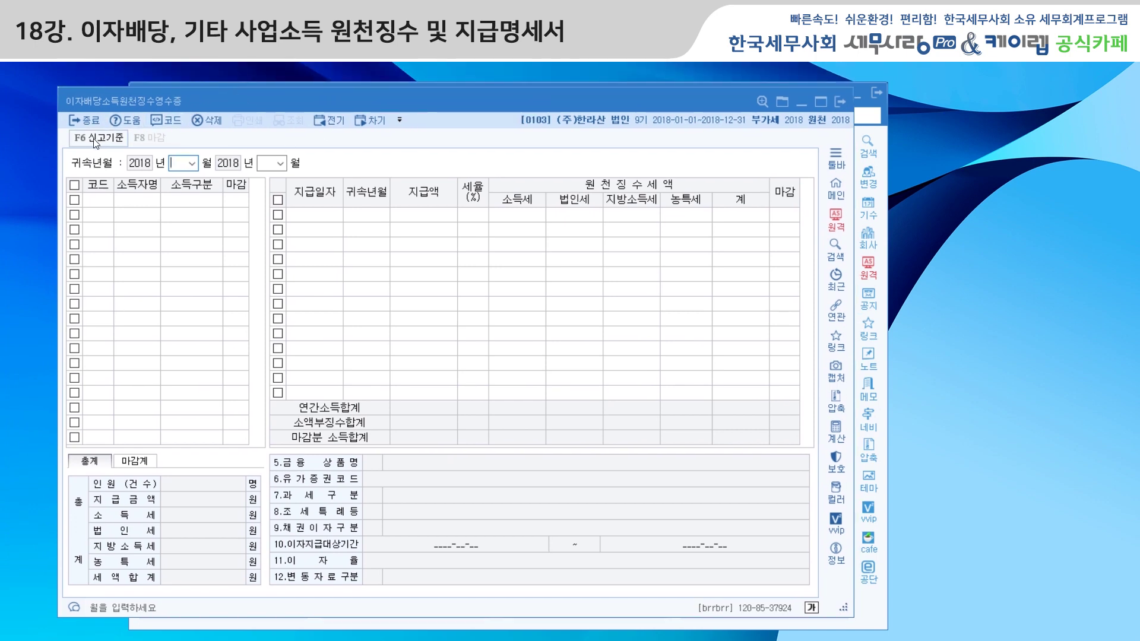
click(99, 137)
click(514, 353)
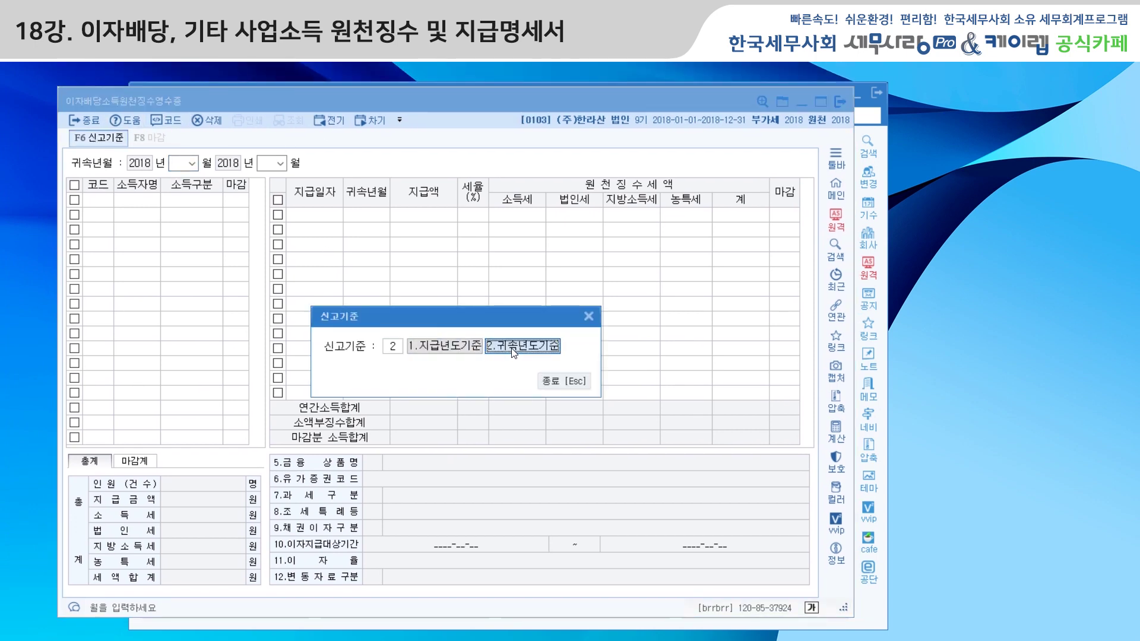
click(482, 383)
Load the interest/dividend withholding receipt for 귀속년월 2018-01 through 2018-12 and exit it.
text(01)
key(Return)
text(12)
key(Return)
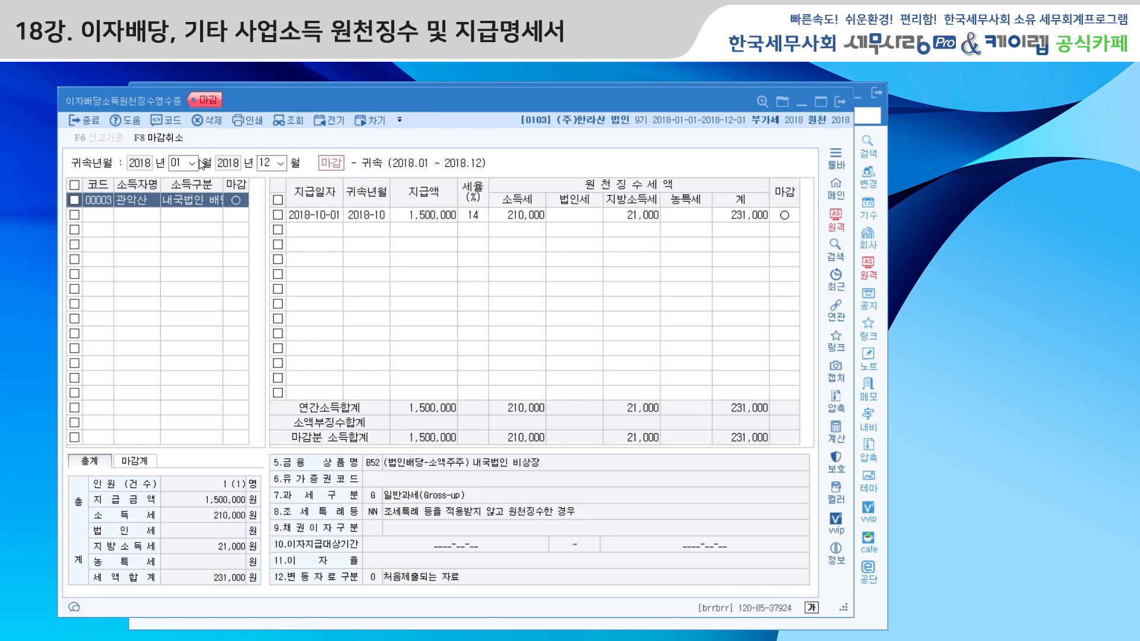
click(836, 103)
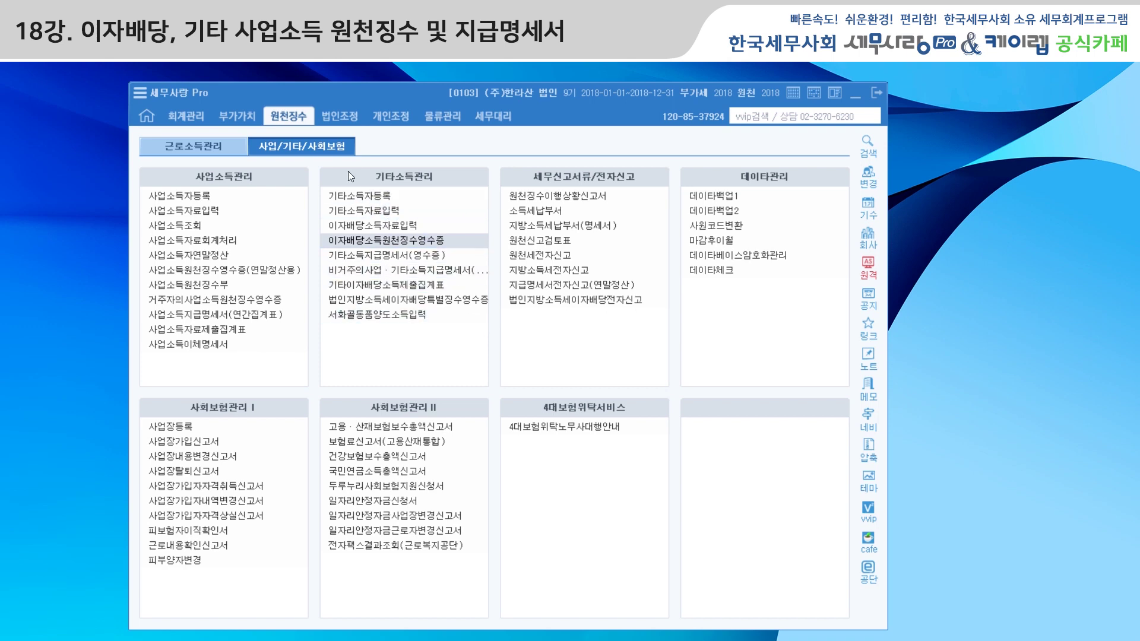
Open 지급명세서전자신고(연말정산) from 근로소득관리, review the 전산매체구분 choices under 1.세무대리인신고, and exit it.
click(186, 148)
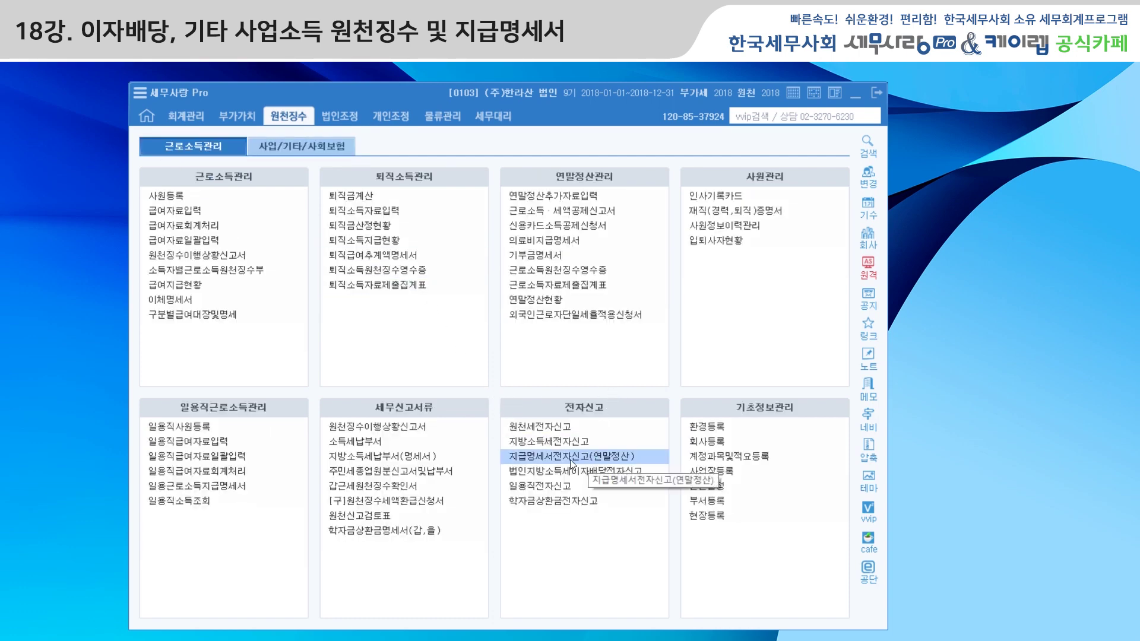
click(611, 456)
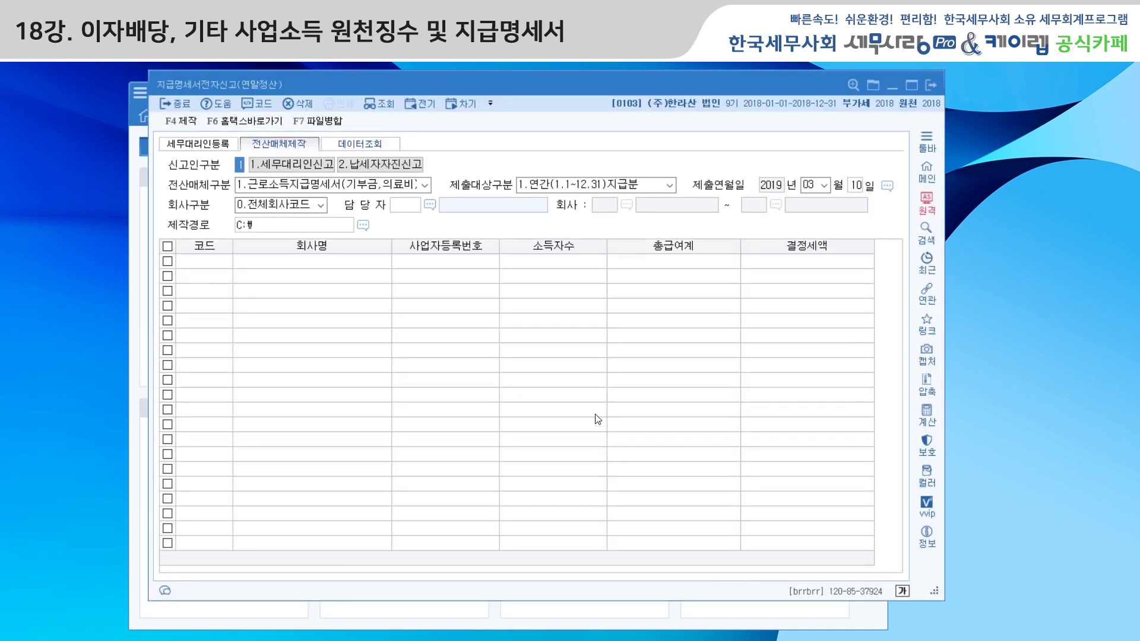
key(Return)
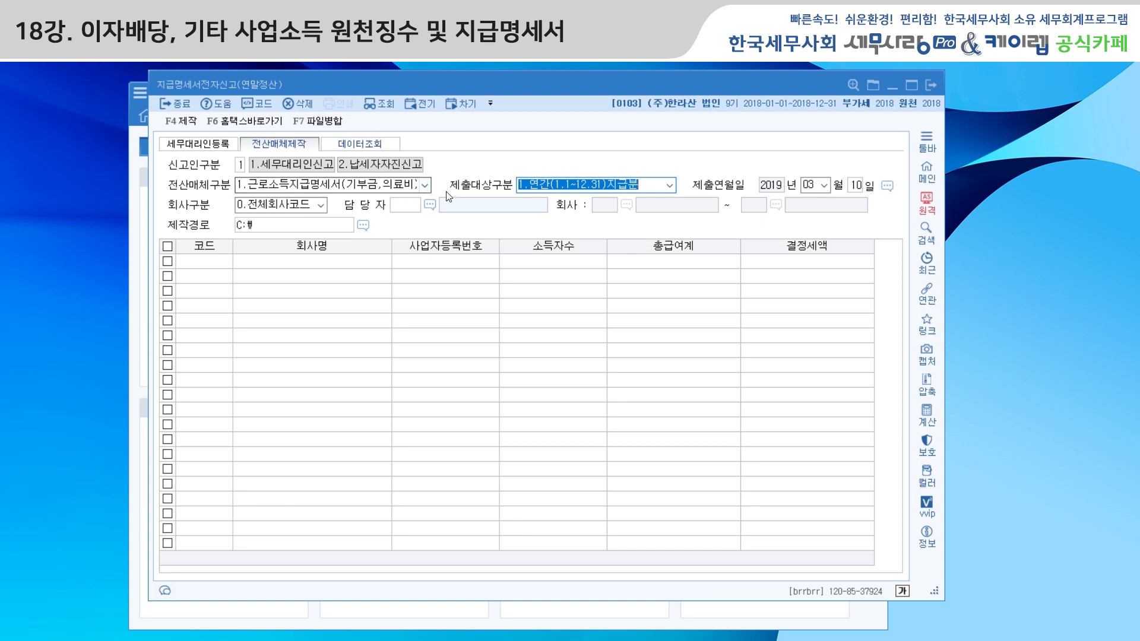
click(426, 189)
click(425, 187)
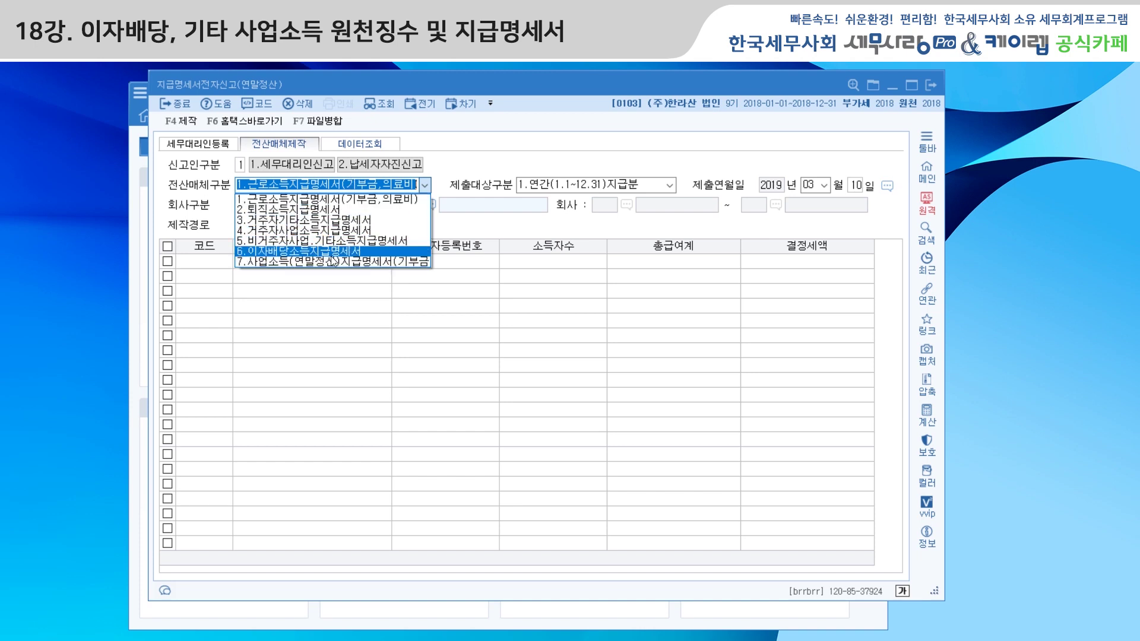
click(562, 166)
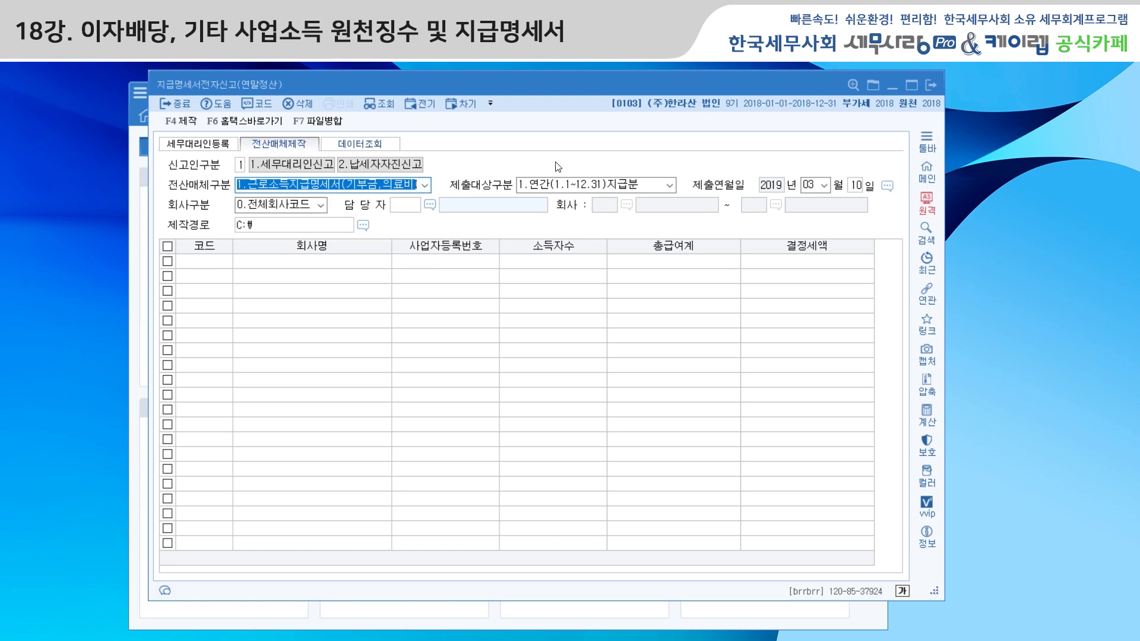
click(932, 88)
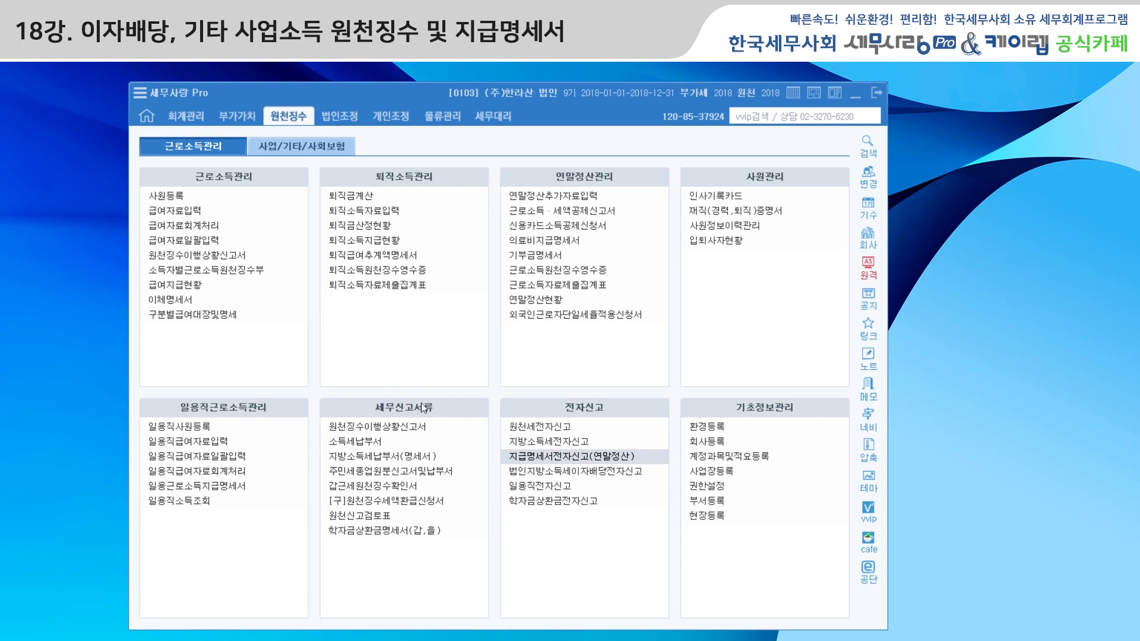
Open 원천신고검토표 and examine the daily-wage, business, retirement, other, and interest/dividend income for 2018-01 to 2018-12.
click(378, 516)
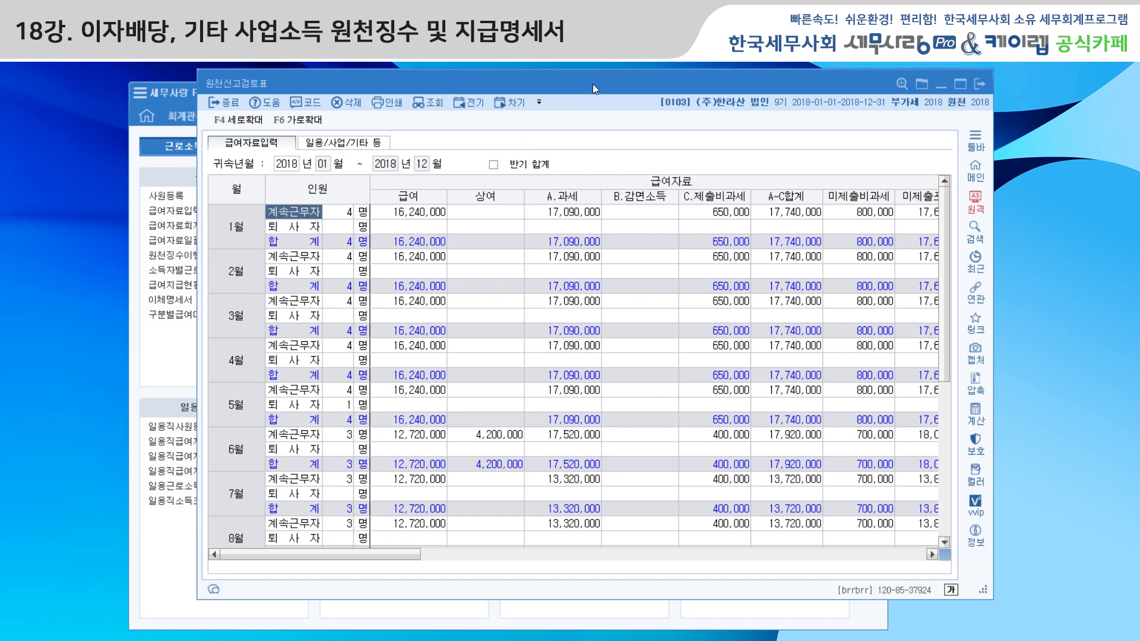
drag(592, 83, 535, 80)
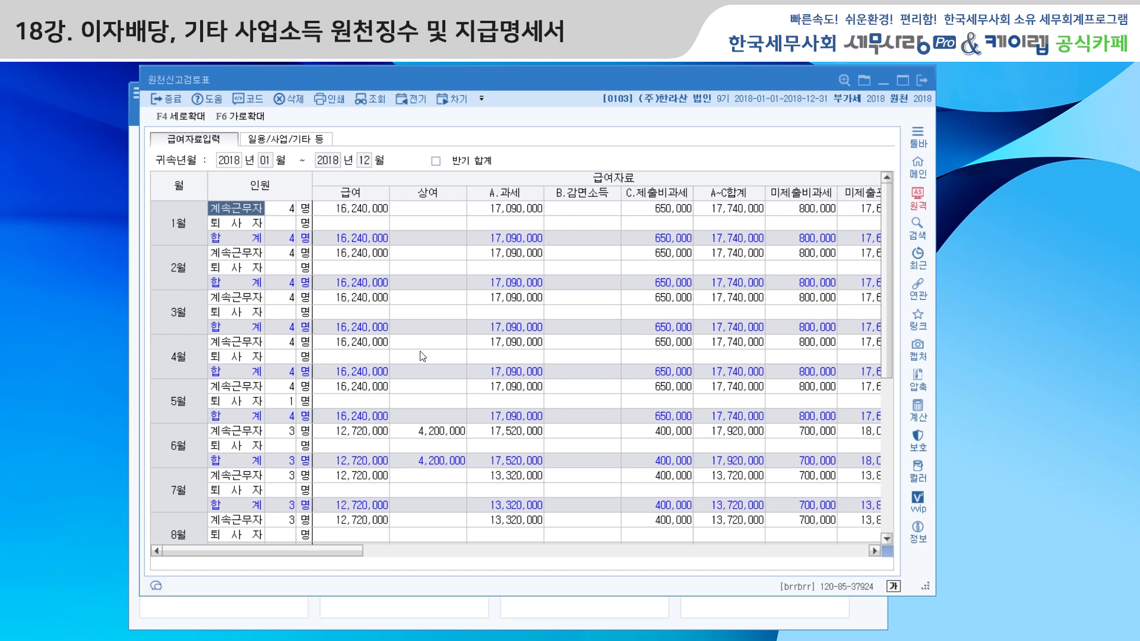
click(312, 142)
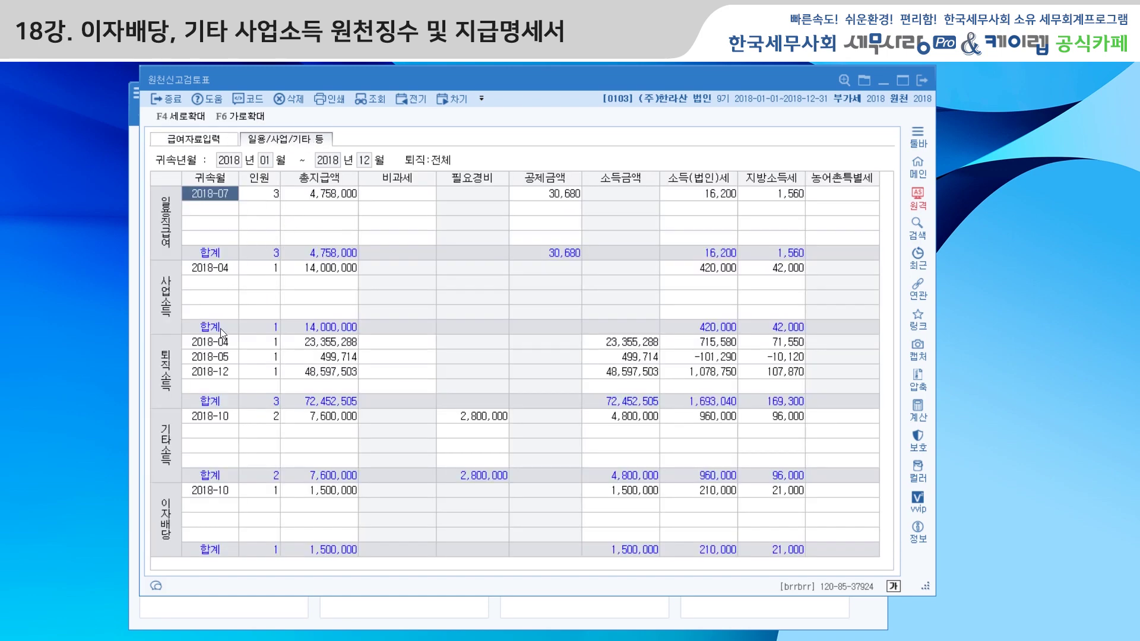